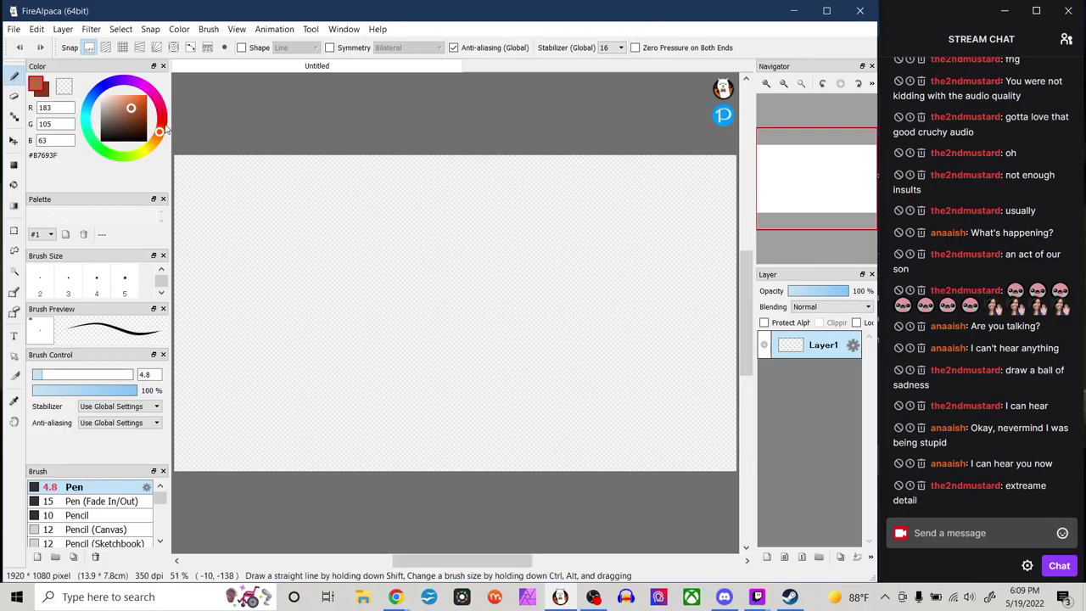
Set the drawing colour to a bright, saturated red (#DA0005).
left_click_drag(159, 131, 161, 117)
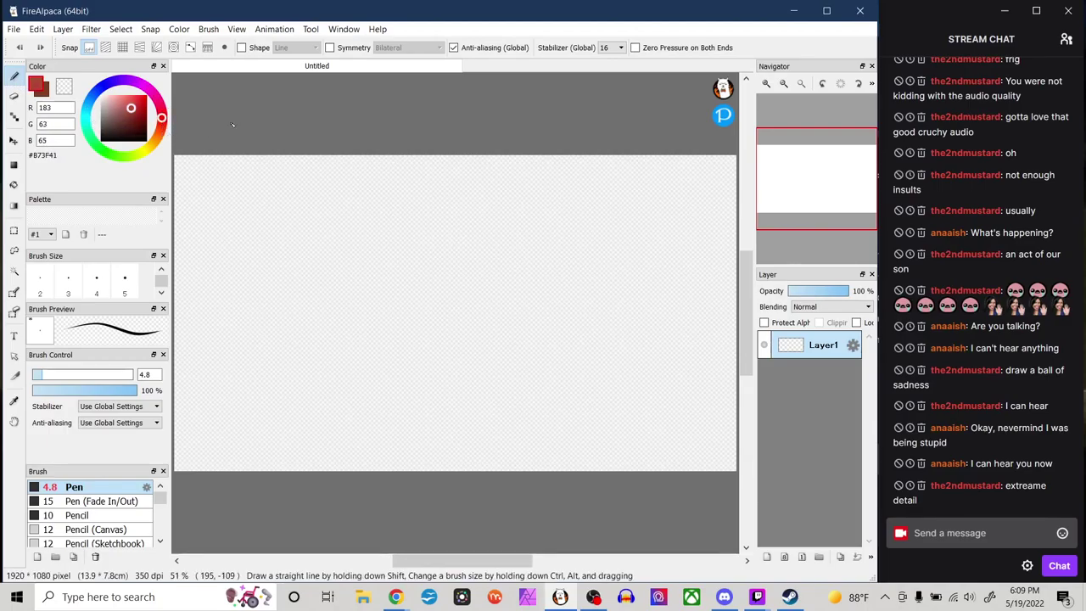
left_click_drag(132, 107, 150, 101)
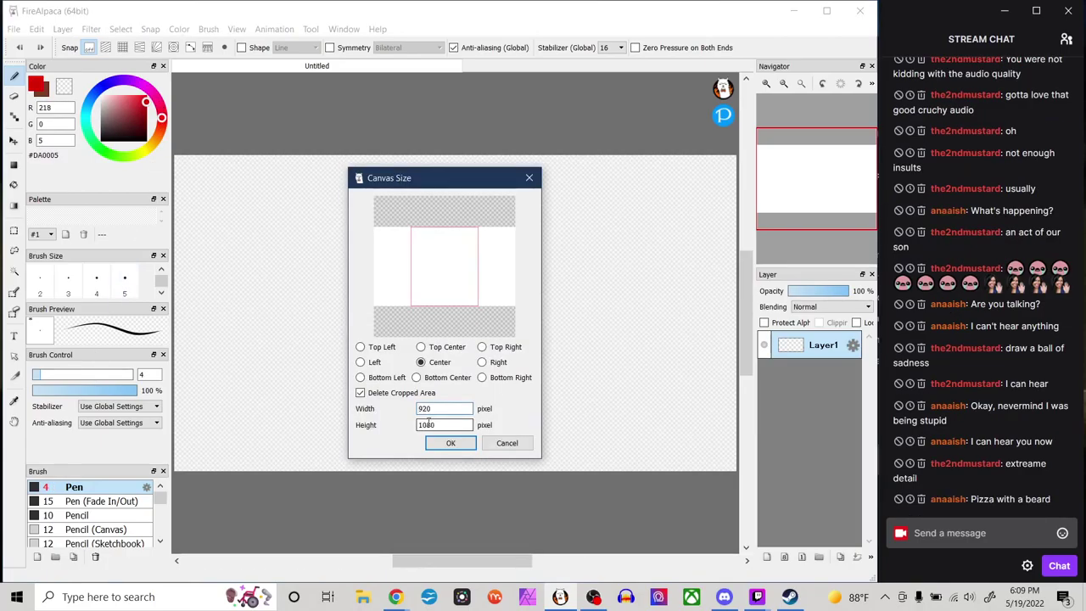
Resize the canvas to 1000 pixels wide and 1000 pixels high, anchored at the centre.
left_click(443, 408)
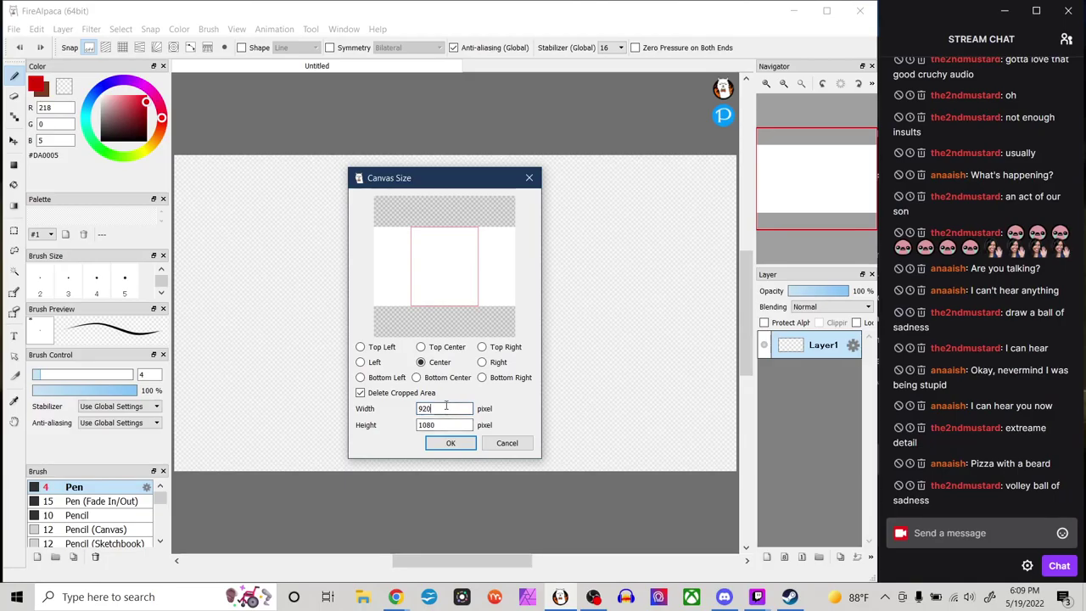
key("BackSpace")
key("BackSpace")
key("BackSpace")
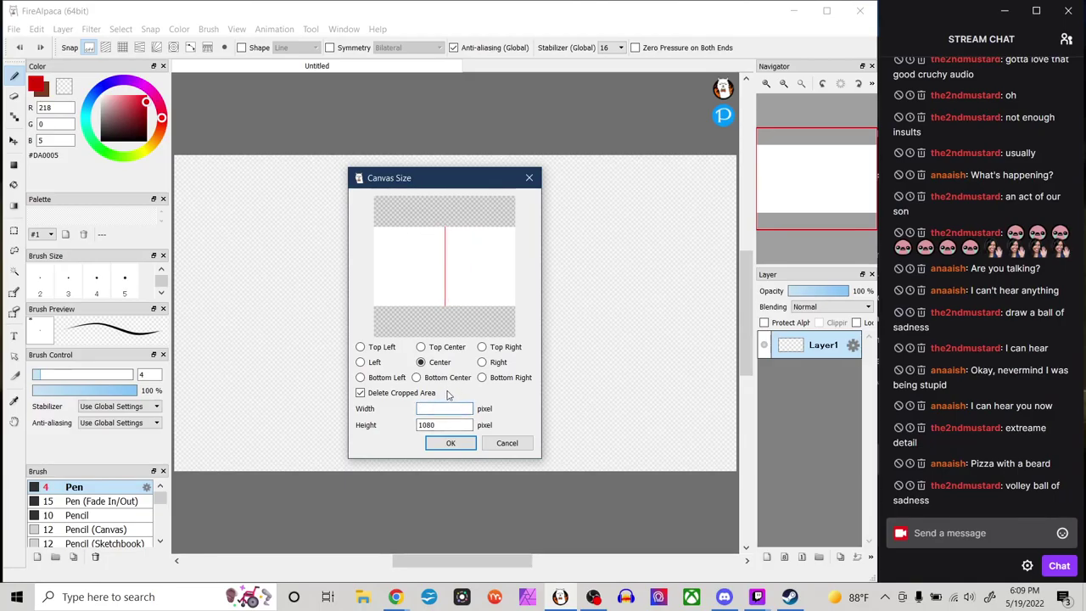
type("1000")
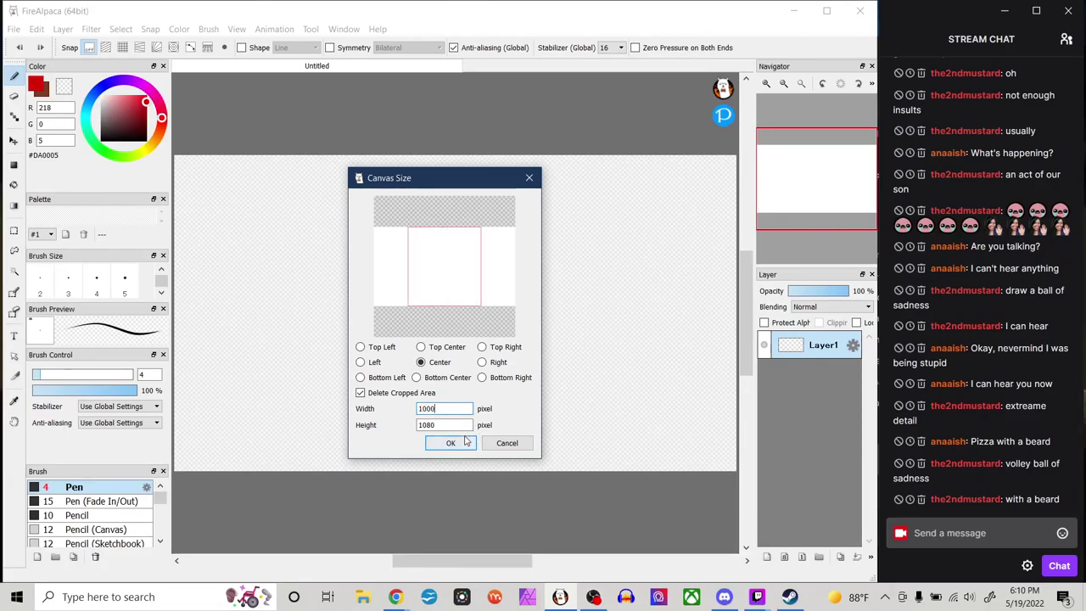
left_click(436, 427)
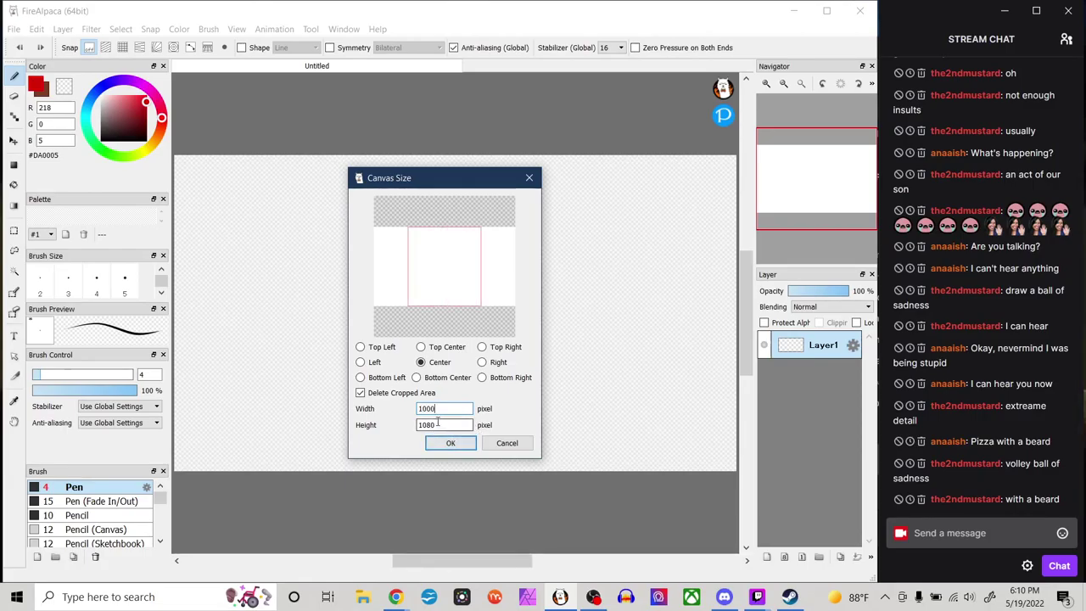
key("BackSpace")
key("BackSpace")
type("00")
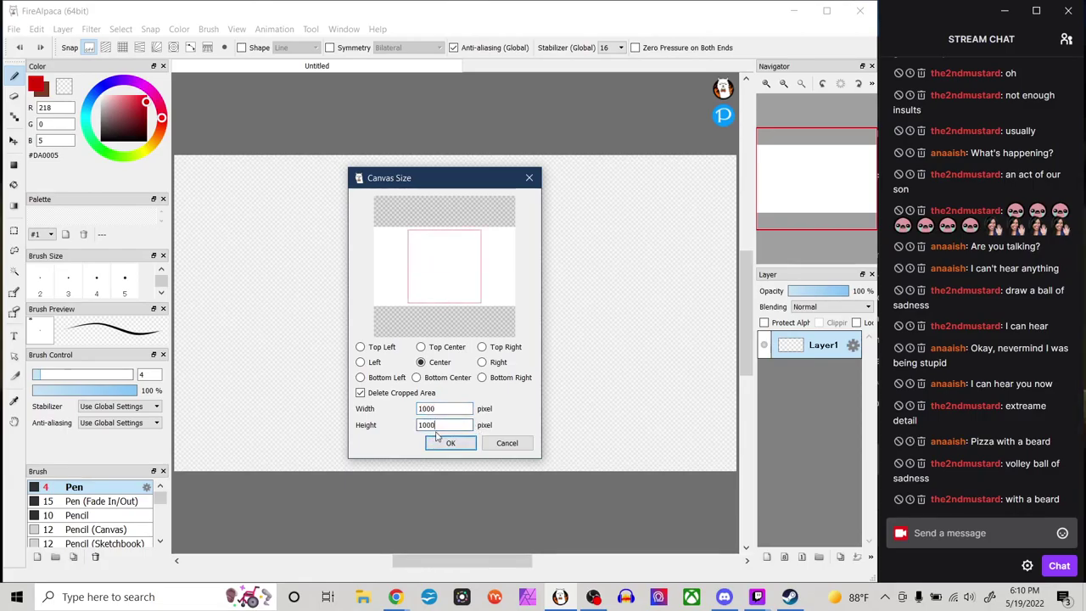
left_click(454, 444)
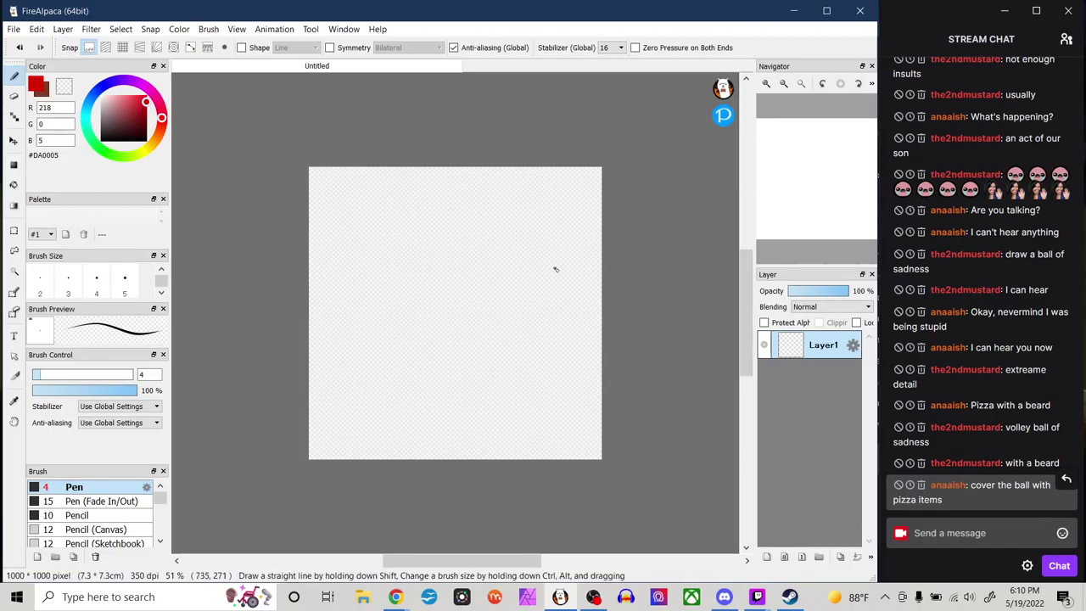
Turn the global stabilizer down to 0 and handwrite red notes such as "Cover ball with pizza" and "Sad volleyball" in the canvas's upper-right area.
left_click_drag(466, 182, 505, 185)
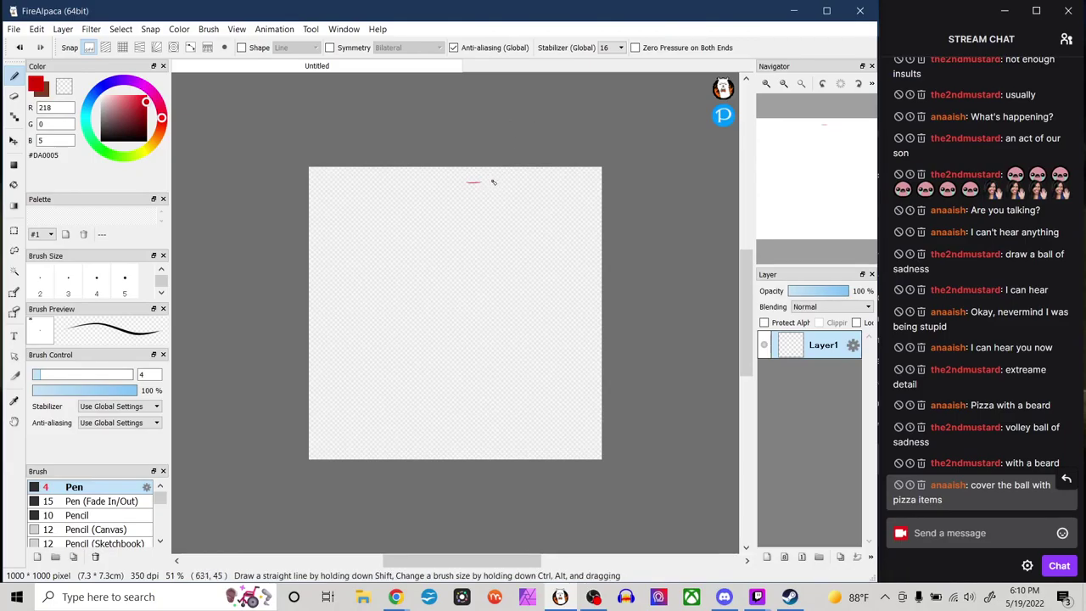
left_click(604, 48)
left_click(611, 59)
mouse_move(496, 181)
left_mouse_down()
mouse_move(564, 190)
mouse_move(592, 180)
mouse_move(598, 193)
left_mouse_up()
mouse_move(485, 202)
left_mouse_down()
mouse_move(512, 196)
mouse_move(507, 204)
mouse_move(521, 197)
mouse_move(527, 210)
mouse_move(582, 214)
left_mouse_up()
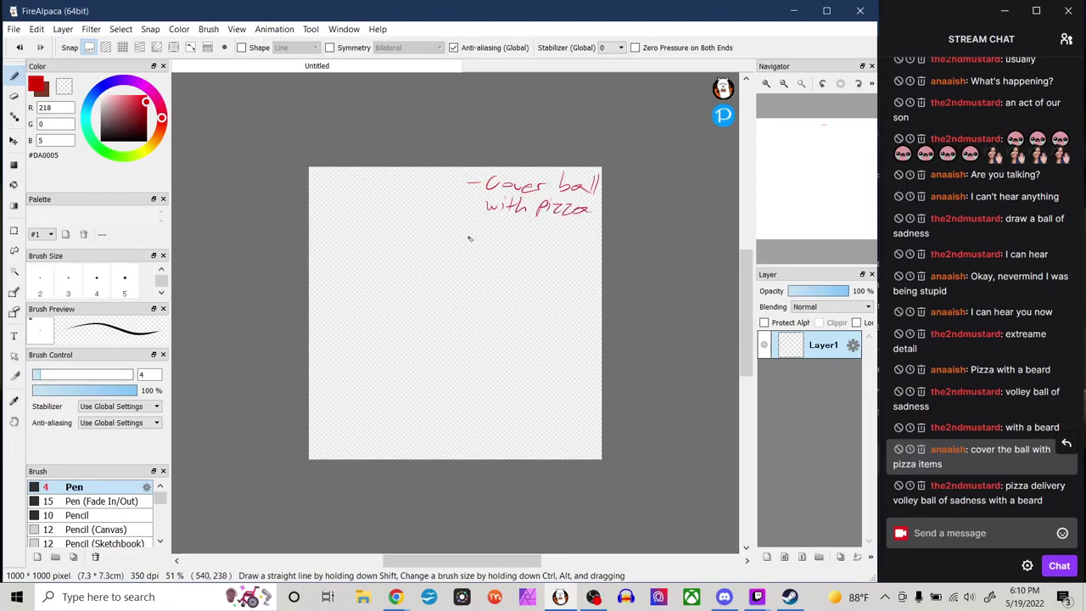
mouse_move(495, 229)
left_mouse_down()
mouse_move(500, 239)
mouse_move(515, 241)
mouse_move(521, 226)
mouse_move(560, 231)
mouse_move(579, 251)
mouse_move(597, 237)
mouse_move(601, 246)
left_mouse_up()
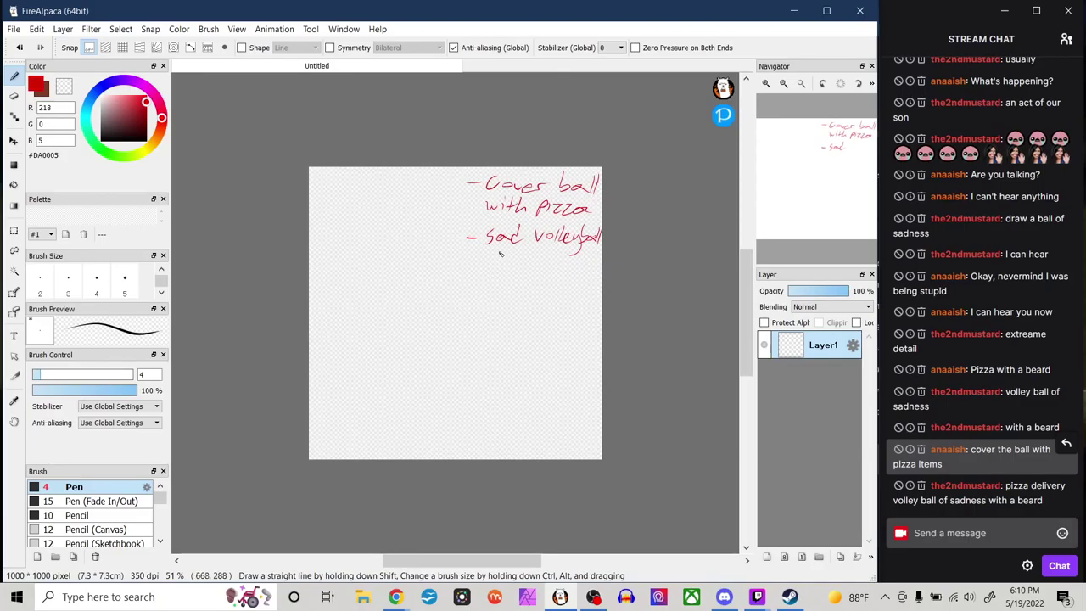
mouse_move(486, 259)
left_mouse_down()
mouse_move(548, 271)
mouse_move(601, 265)
left_mouse_up()
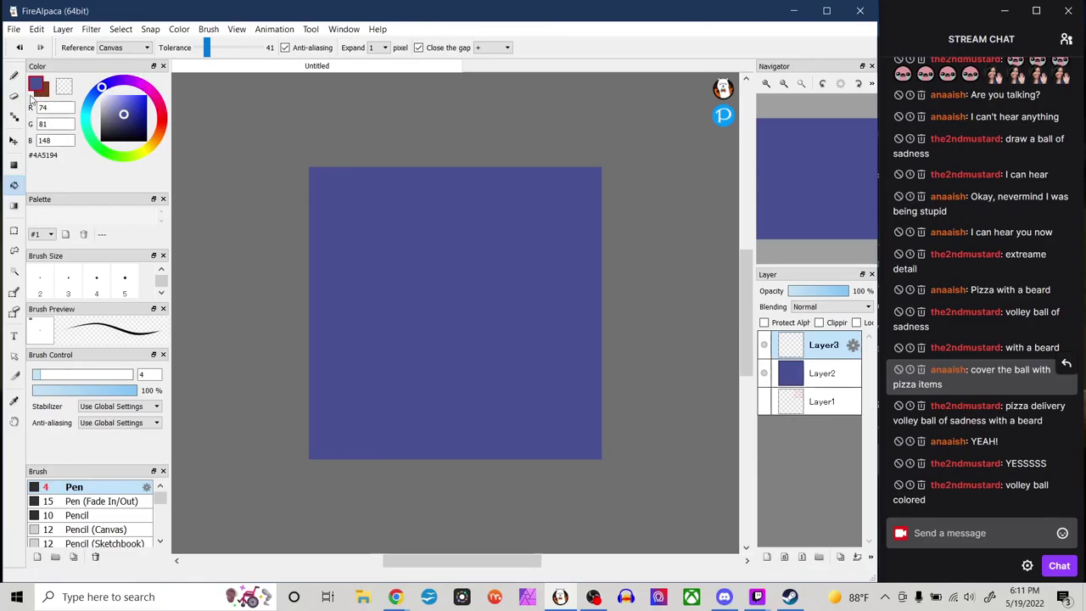
Switch to the Pen with a brighter red (#F0000B) and a brush size of 2 for sketching on Layer3.
left_click(89, 101)
left_click(106, 96)
left_click(14, 77)
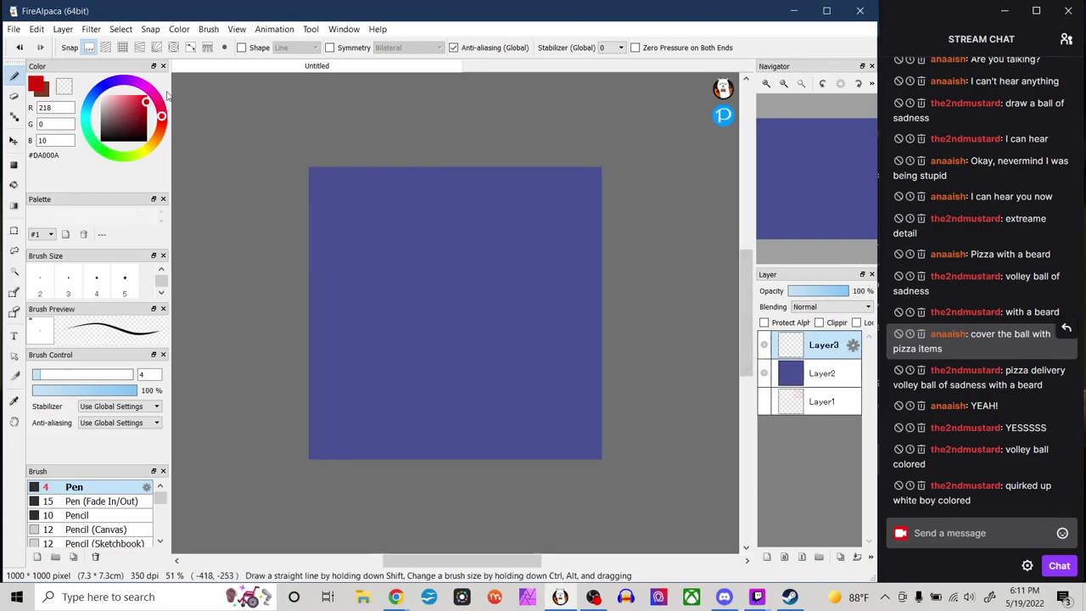
left_click(146, 98)
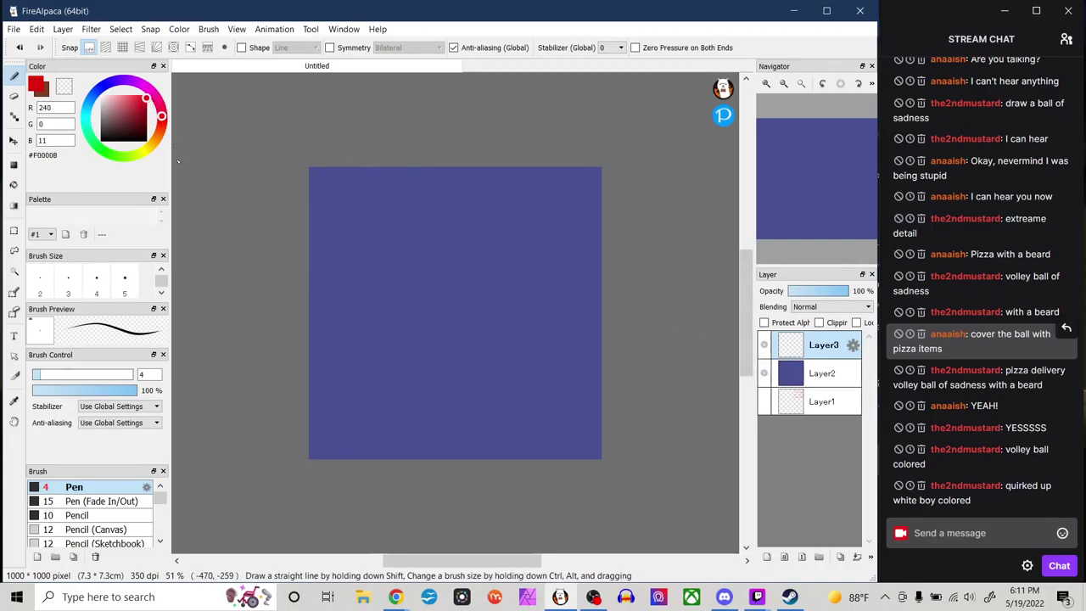
left_click(47, 283)
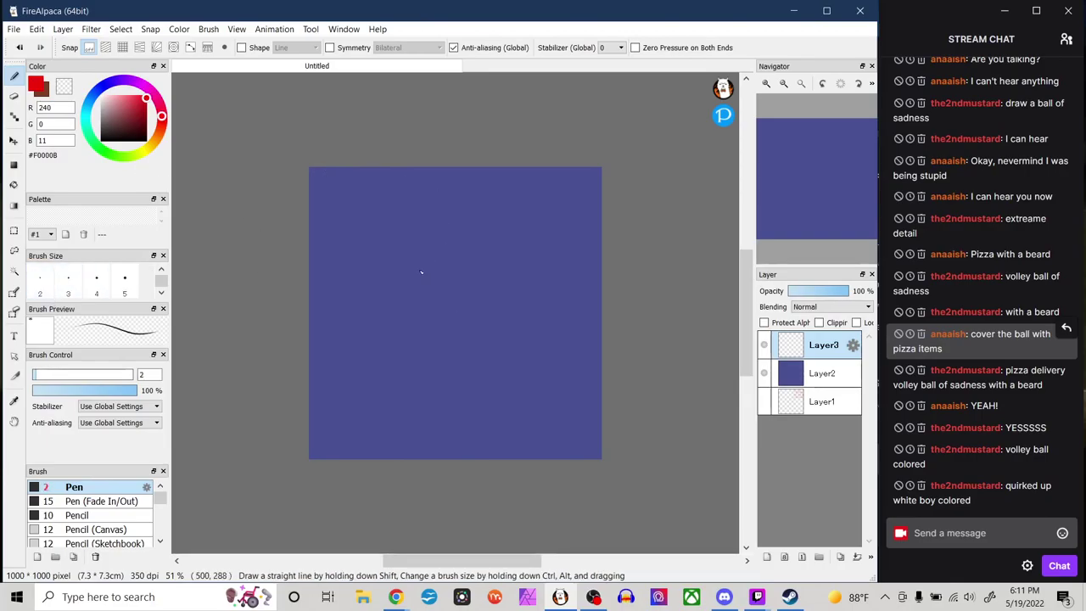
Sketch a large loose red circle for the volleyball in the lower middle of the canvas.
mouse_move(393, 293)
left_mouse_down()
mouse_move(490, 293)
mouse_move(502, 328)
left_mouse_up()
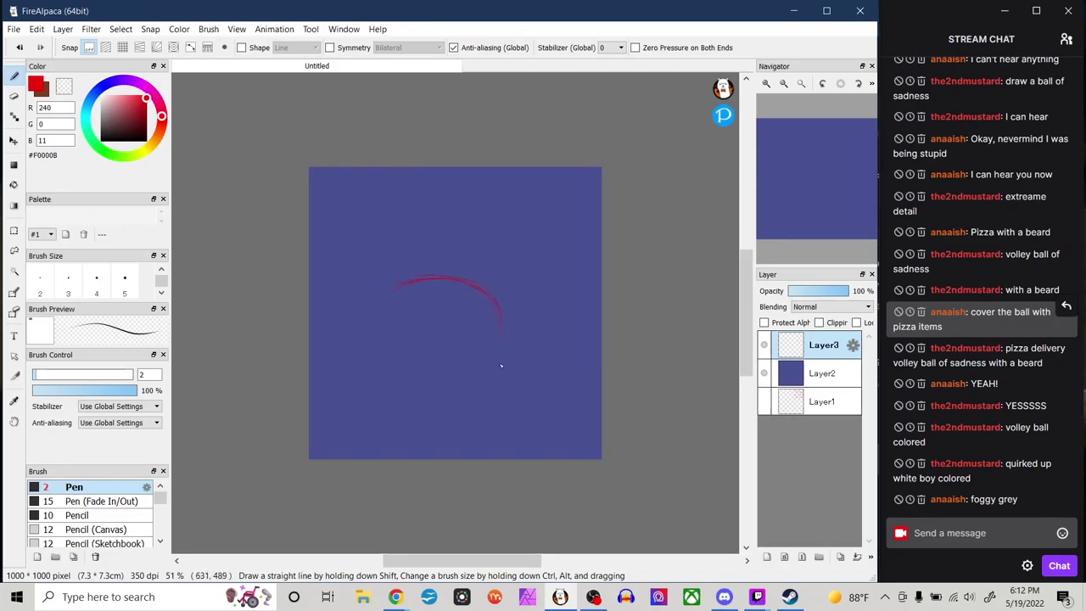
left_click_drag(489, 386, 476, 404)
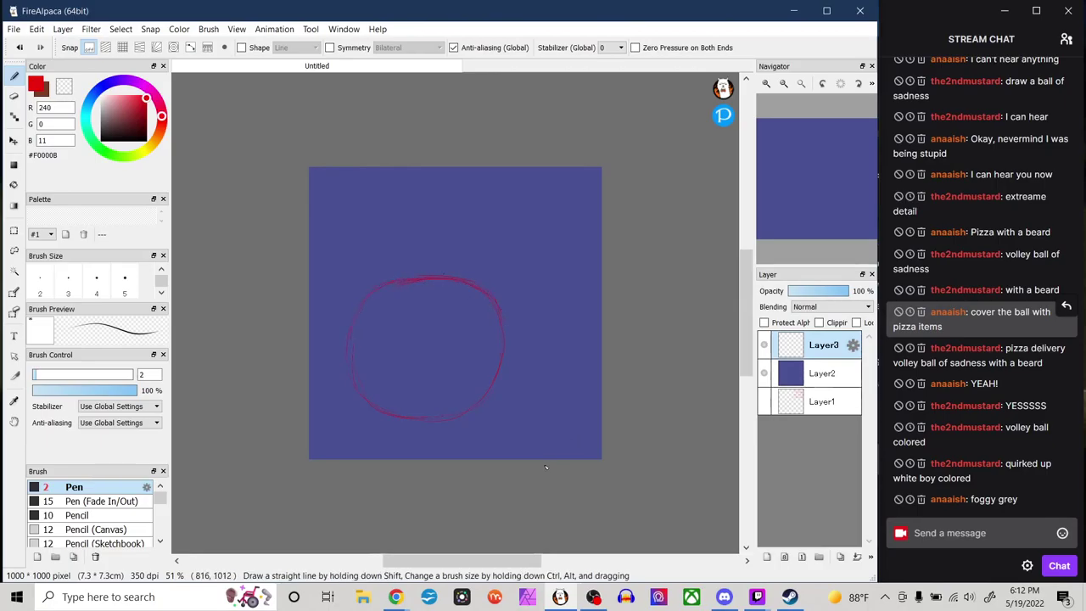
left_click(768, 85)
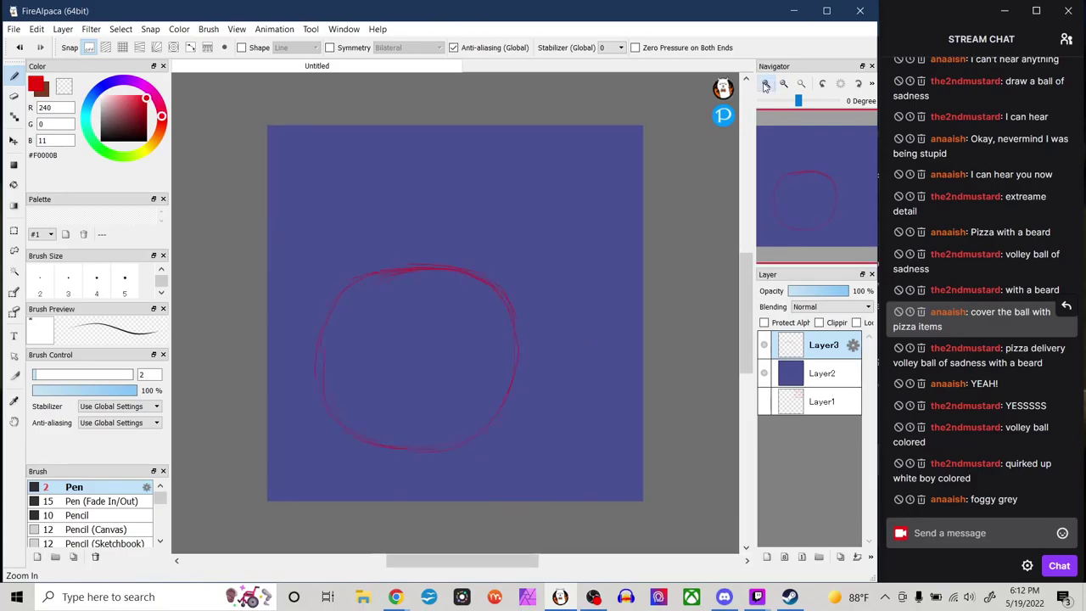
left_click(767, 84)
left_click(767, 85)
left_click(801, 82)
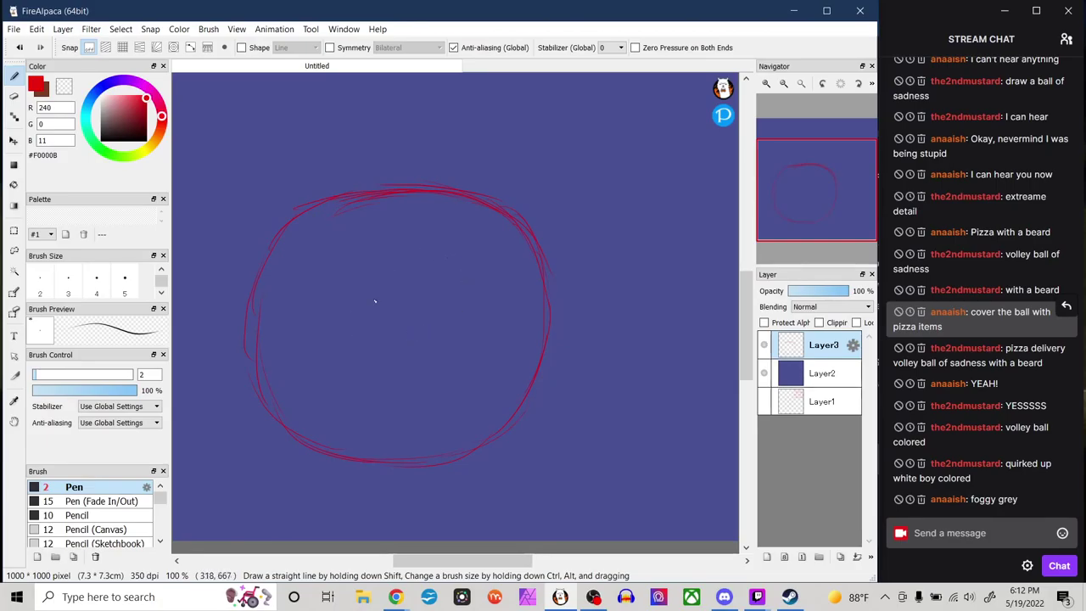
Sketch curved vertical and horizontal face guidelines on the ball and a pizza slice draped over its upper-right edge.
left_click_drag(370, 264, 367, 367)
left_click_drag(371, 248, 378, 442)
left_click_drag(377, 382, 450, 372)
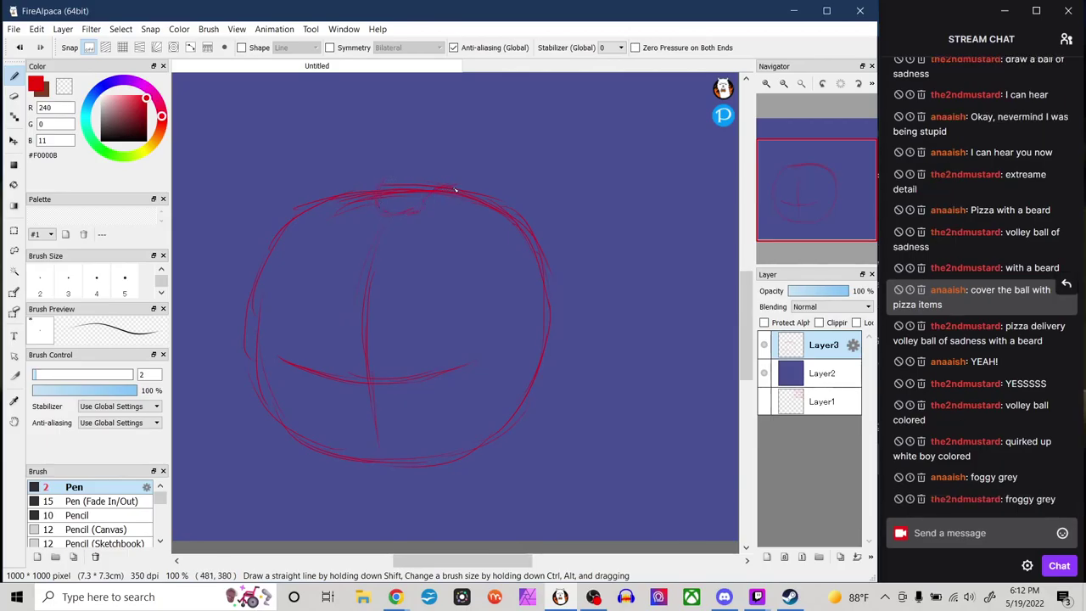
left_click_drag(426, 162, 422, 212)
Sketch a thin pizza slice seen edge-on, with a rounded crust end, extending left from the ball's lower-left edge.
left_click_drag(224, 426, 194, 431)
left_click_drag(464, 561, 445, 563)
left_click_drag(340, 424, 260, 430)
left_click(787, 91)
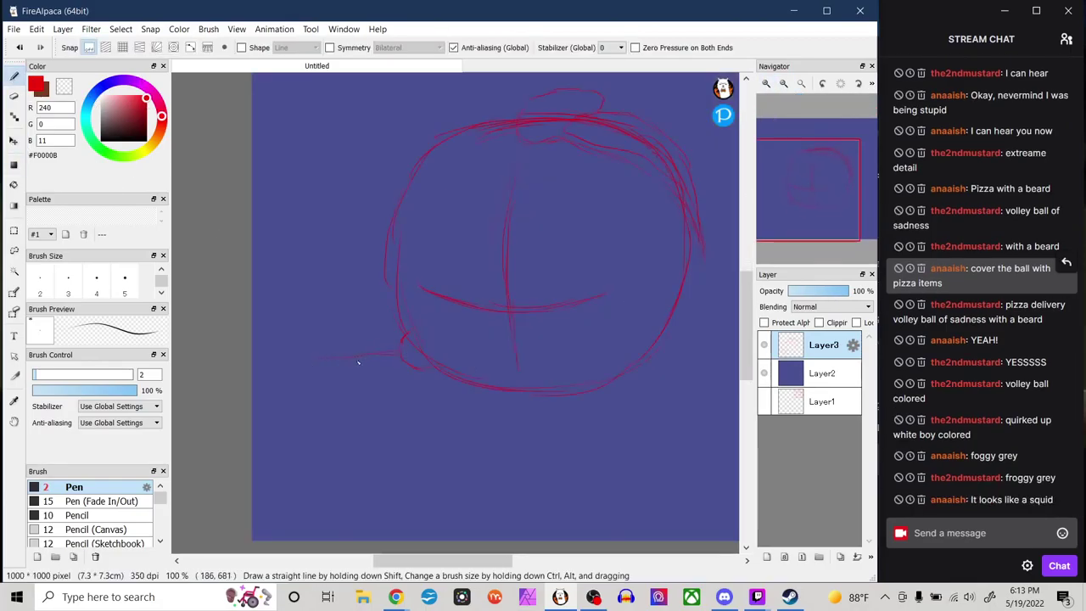
left_click_drag(281, 365, 404, 363)
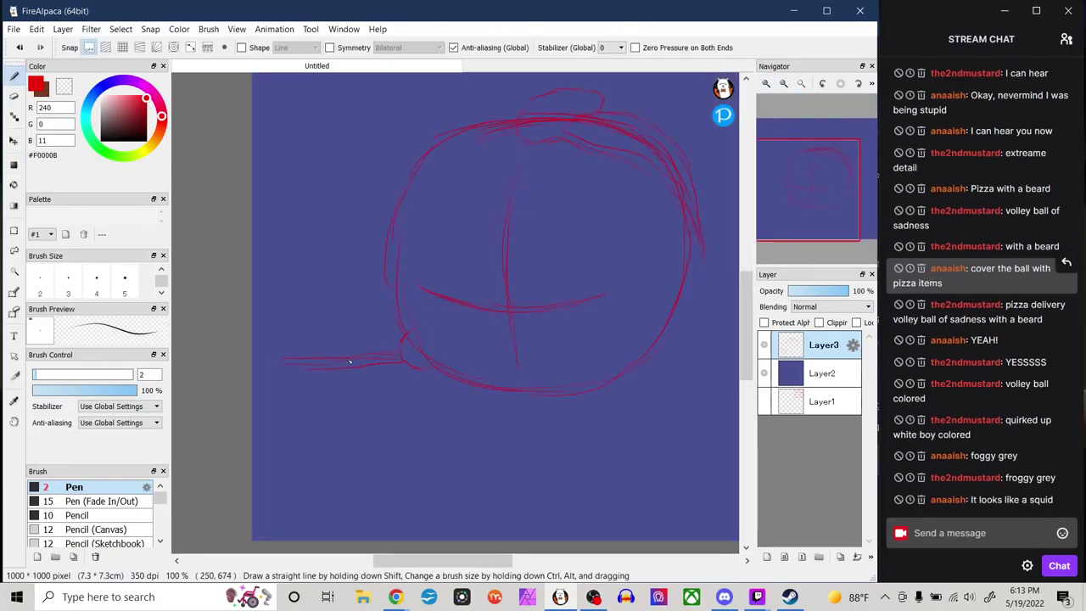
left_click_drag(268, 363, 376, 351)
Sketch a folded pizza slice on the ball's lower-right edge, then erase its long tip and redraw it shorter.
left_click_drag(484, 563, 513, 563)
left_click_drag(541, 343, 564, 343)
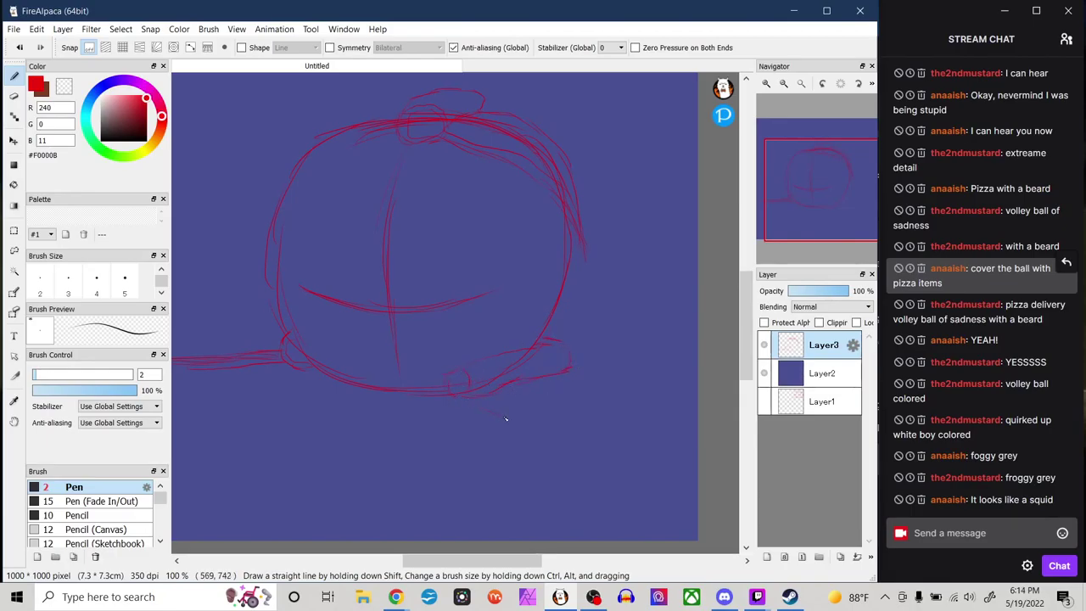
left_click_drag(563, 376, 594, 438)
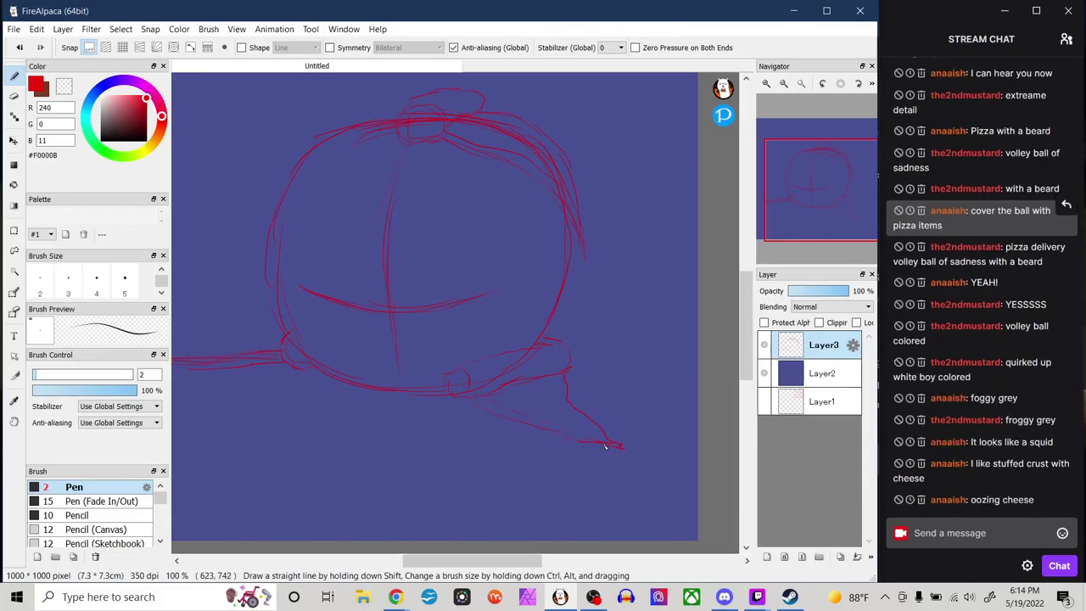
key("e")
mouse_move(632, 444)
left_mouse_down()
mouse_move(586, 436)
mouse_move(595, 420)
left_mouse_up()
key("e")
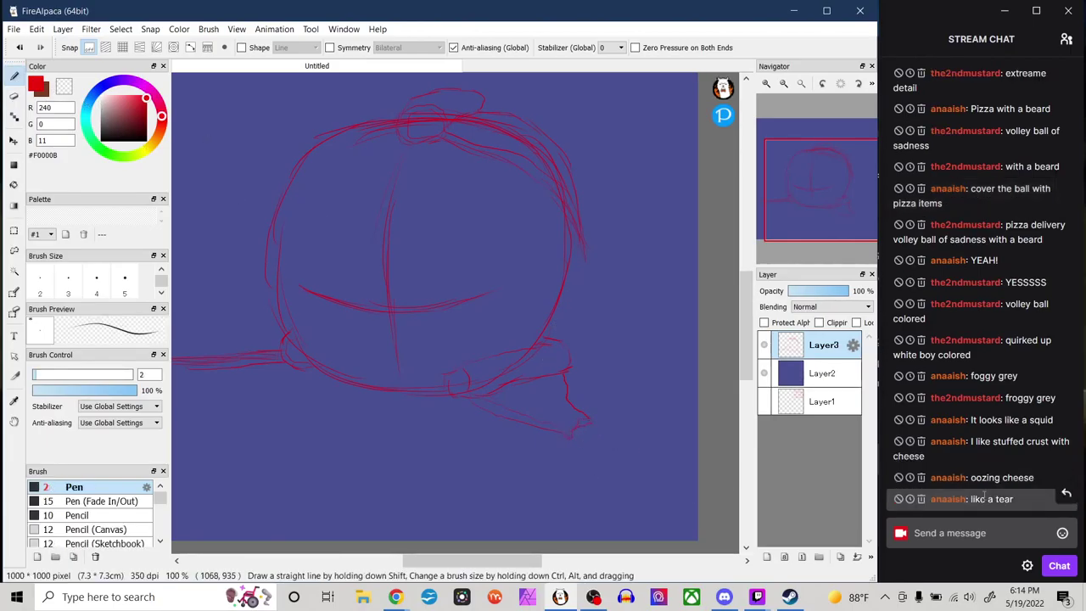
Erase the ball outline and stray lines that cut through the lower-right slice and the slice on top.
left_click_drag(523, 563, 506, 563)
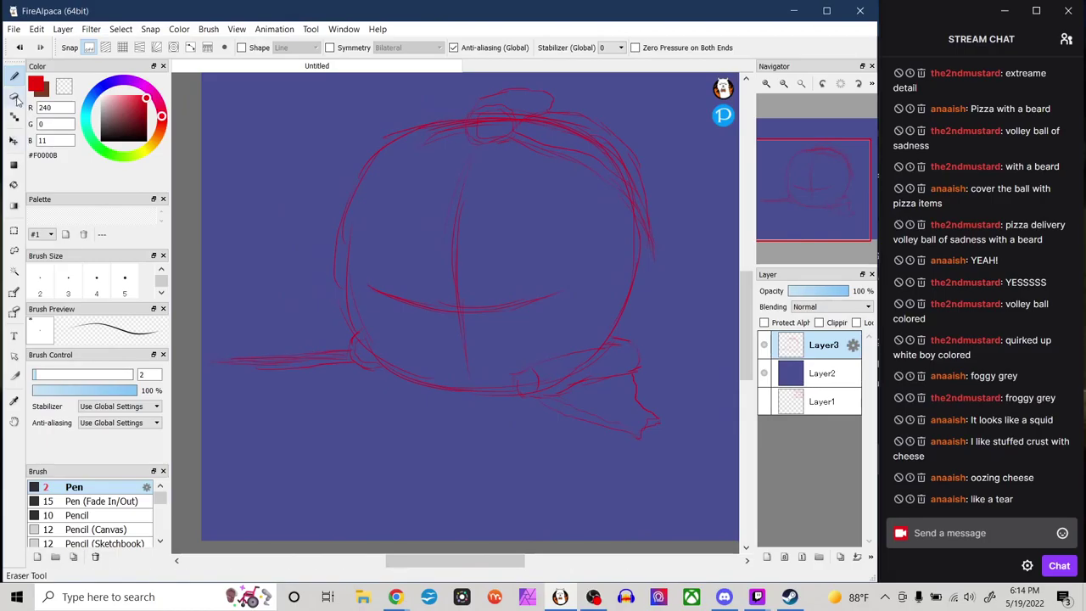
key("e")
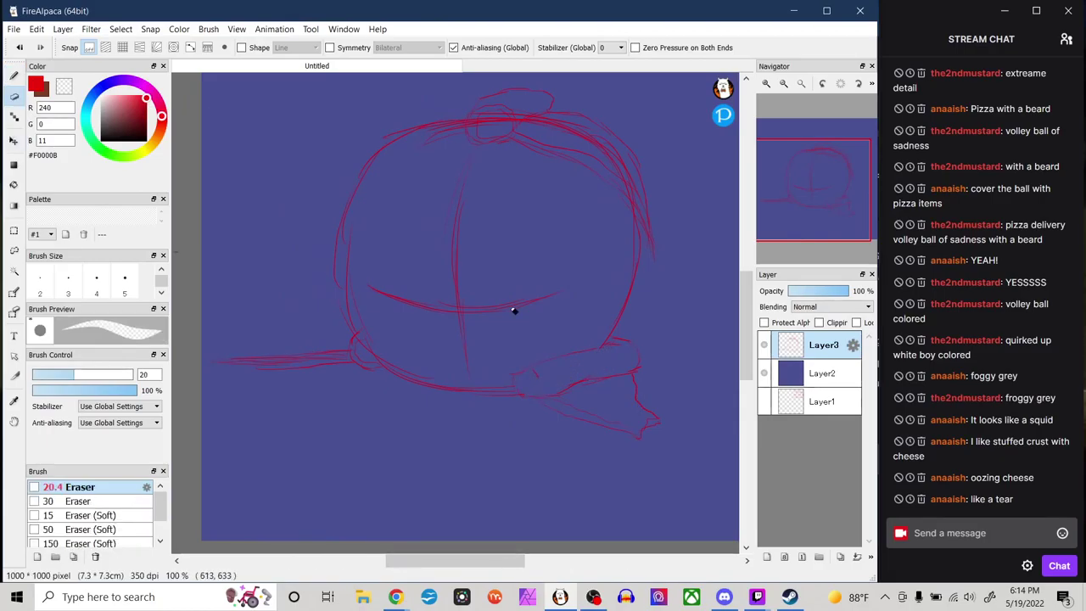
key("e")
left_click_drag(535, 397, 519, 381)
left_click_drag(747, 347, 748, 340)
left_click(13, 96)
mouse_move(579, 159)
left_mouse_down()
mouse_move(553, 147)
mouse_move(617, 181)
mouse_move(637, 237)
left_mouse_up()
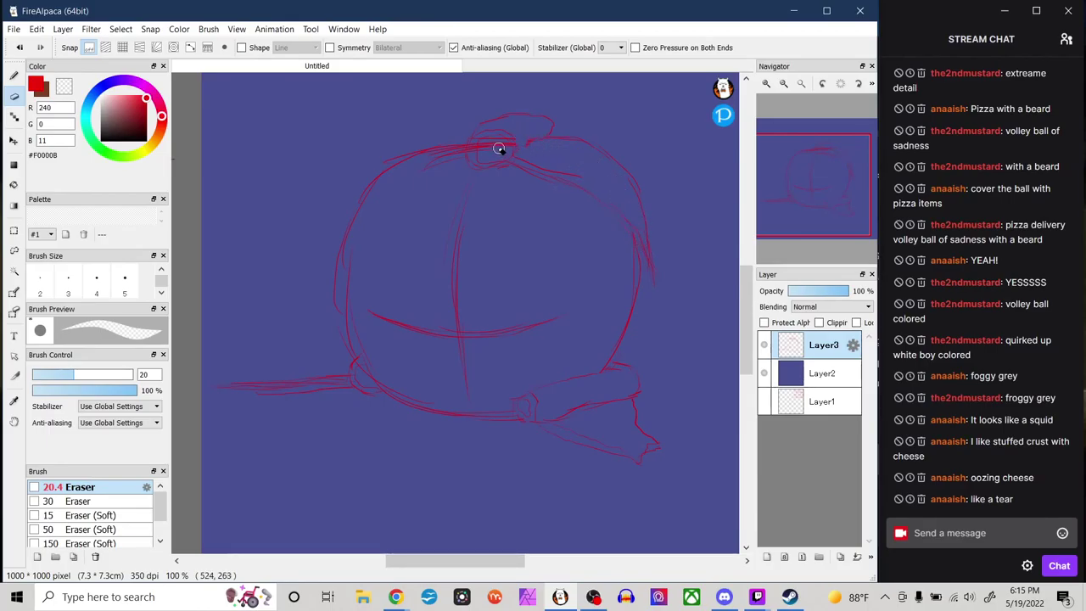
mouse_move(531, 154)
left_mouse_down()
mouse_move(501, 138)
mouse_move(473, 153)
mouse_move(513, 142)
left_mouse_up()
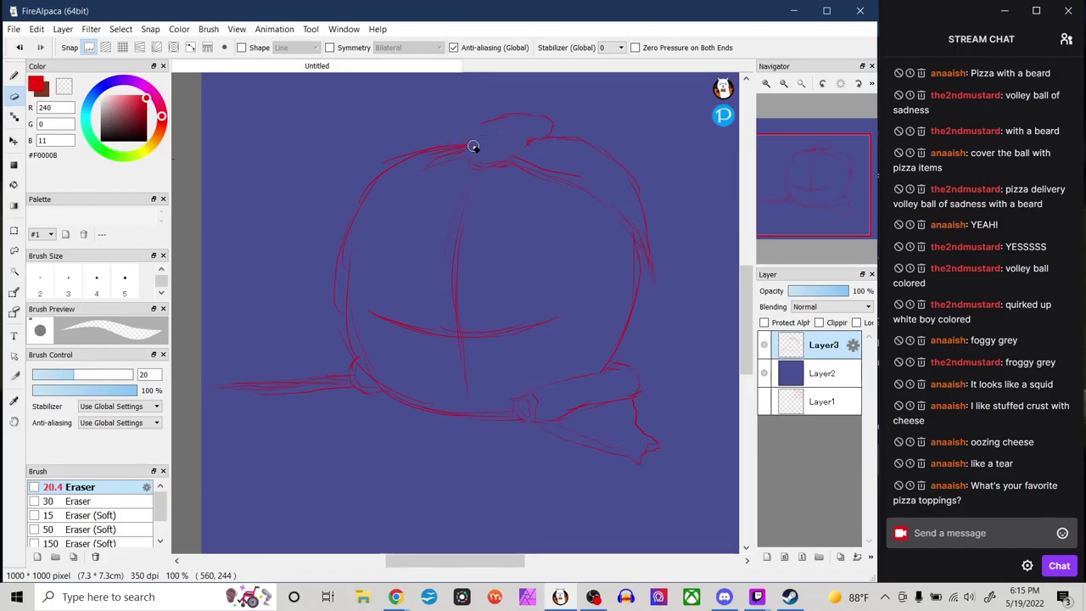
Redraw the top slice's round crust end with the Pen and sketch toppings on all three pizza slices.
key("b")
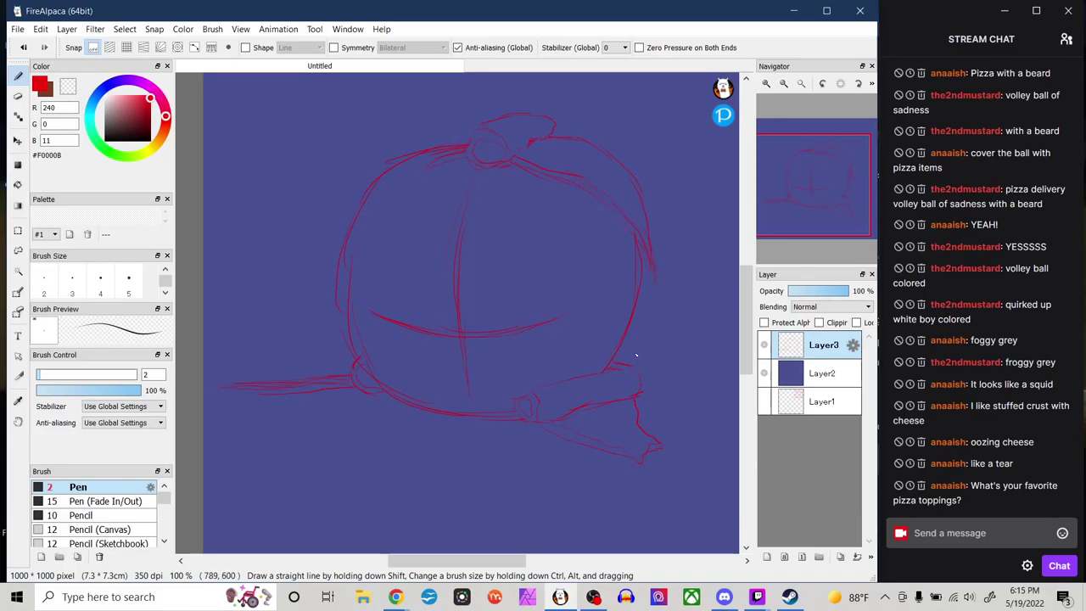
left_click_drag(428, 561, 423, 561)
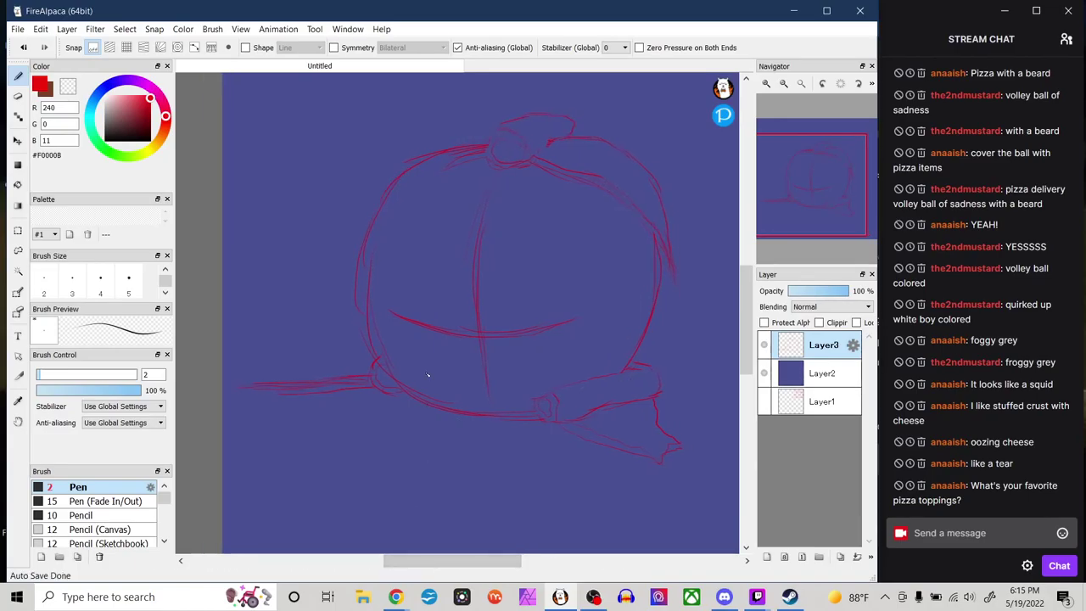
left_click_drag(501, 563, 498, 571)
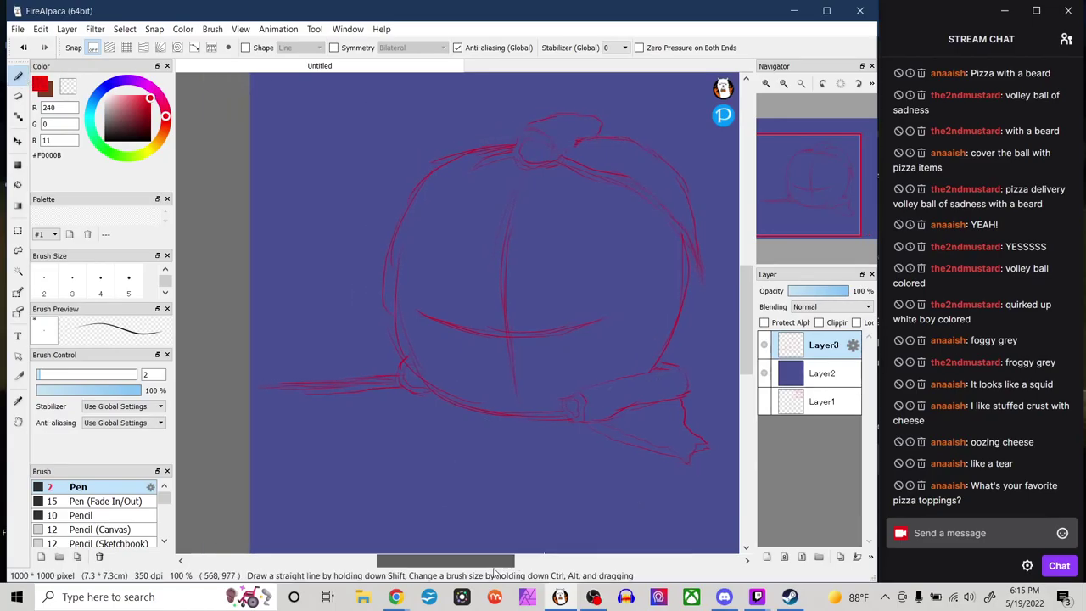
scroll(498, 573, "right", 1)
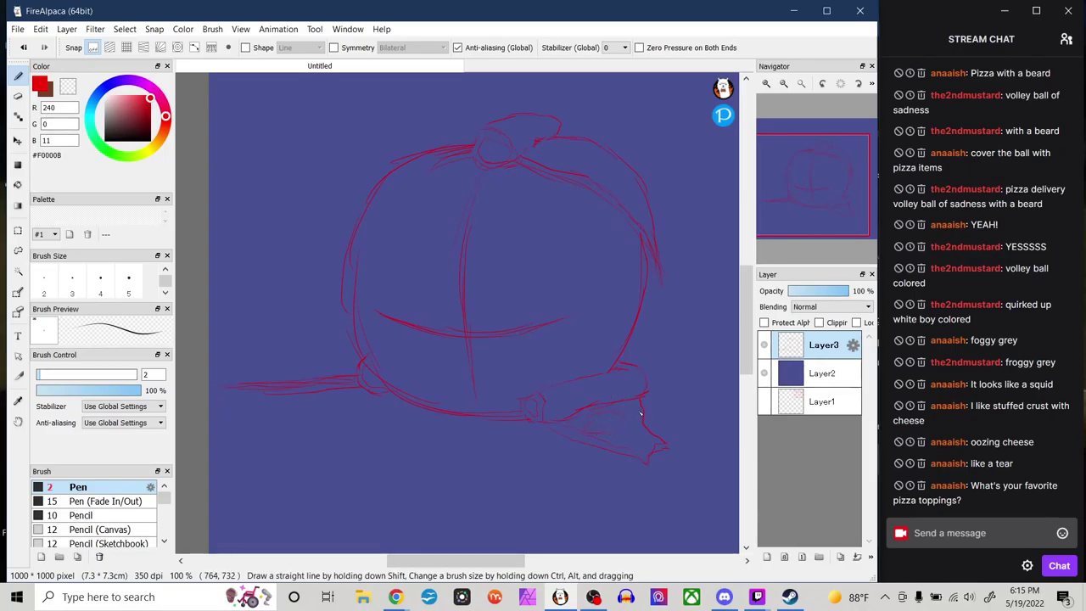
mouse_move(592, 155)
left_mouse_down()
mouse_move(551, 146)
mouse_move(593, 152)
left_mouse_up()
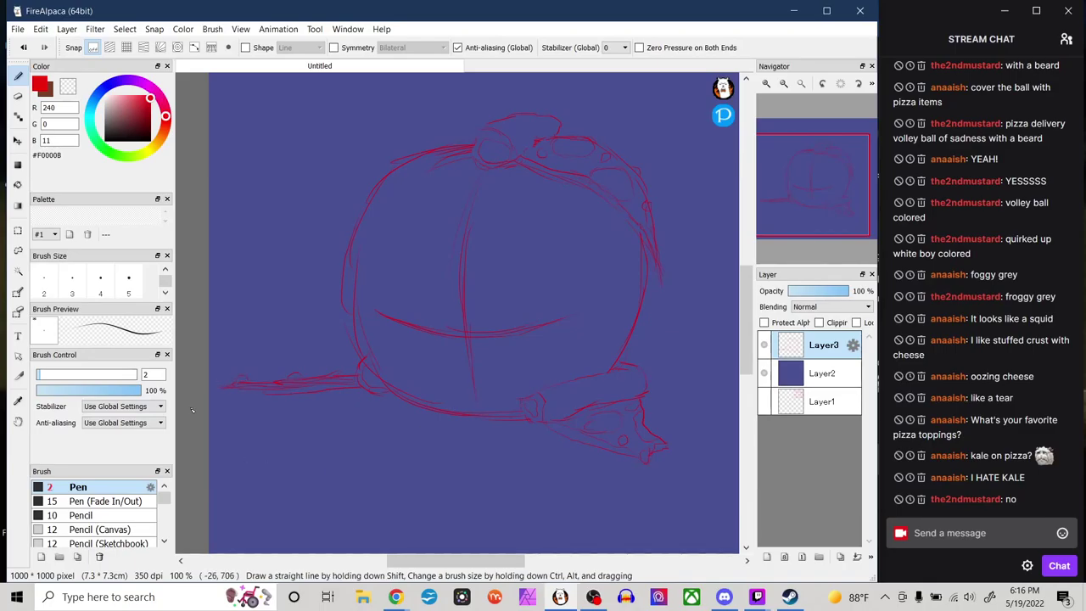
left_click_drag(468, 564, 469, 565)
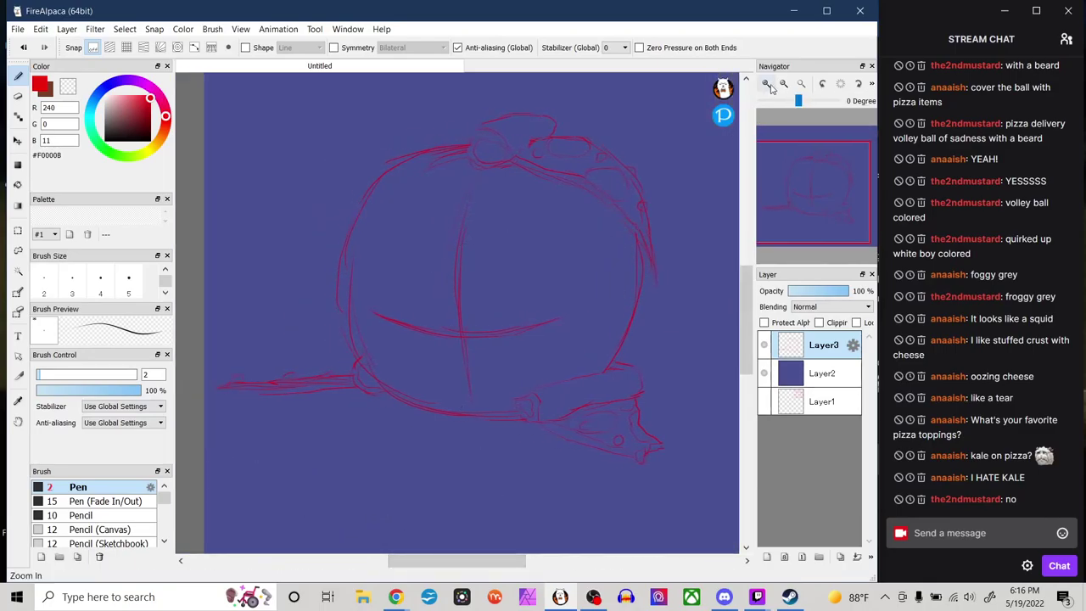
Hide the blue background layer and reinforce the ball's left edge with several curved strokes.
left_click(766, 83)
left_click(765, 373)
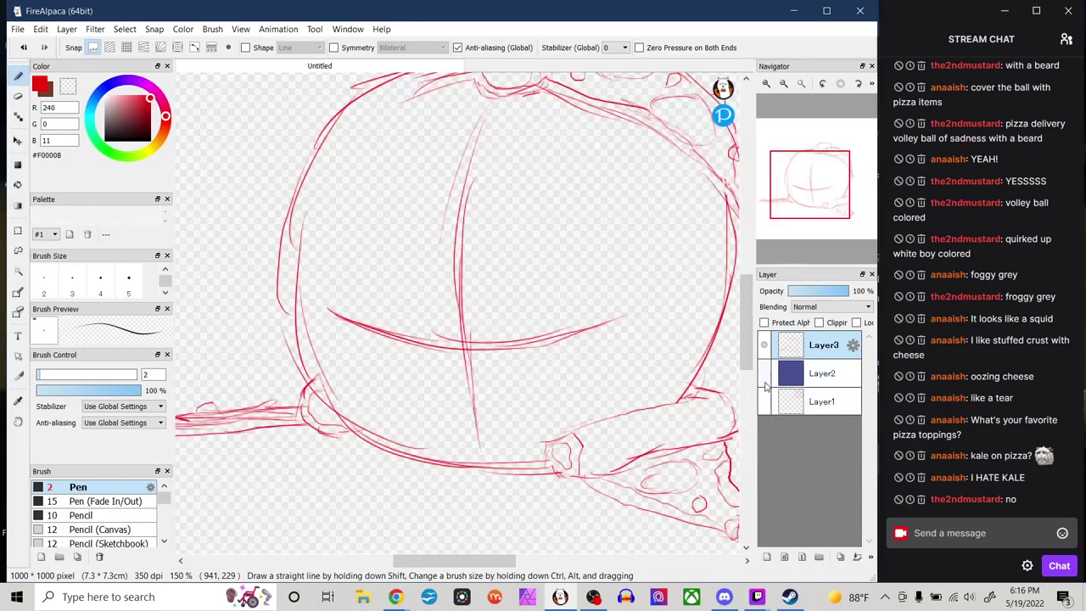
left_click_drag(294, 209, 299, 328)
left_click_drag(294, 232, 304, 342)
left_click_drag(292, 267, 307, 368)
mouse_move(297, 327)
left_mouse_down()
mouse_move(329, 401)
mouse_move(313, 369)
mouse_move(368, 427)
left_mouse_up()
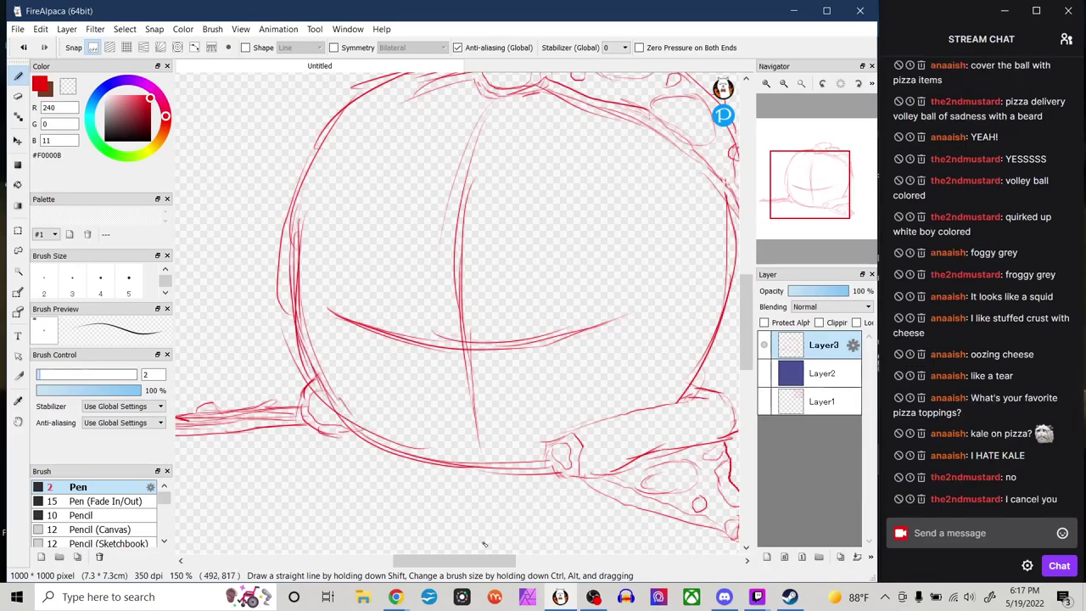
Lower the opacity of the red sketch layer, Layer3, to 43% and add a new layer above it.
left_click_drag(480, 567, 492, 567)
left_click_drag(836, 291, 815, 291)
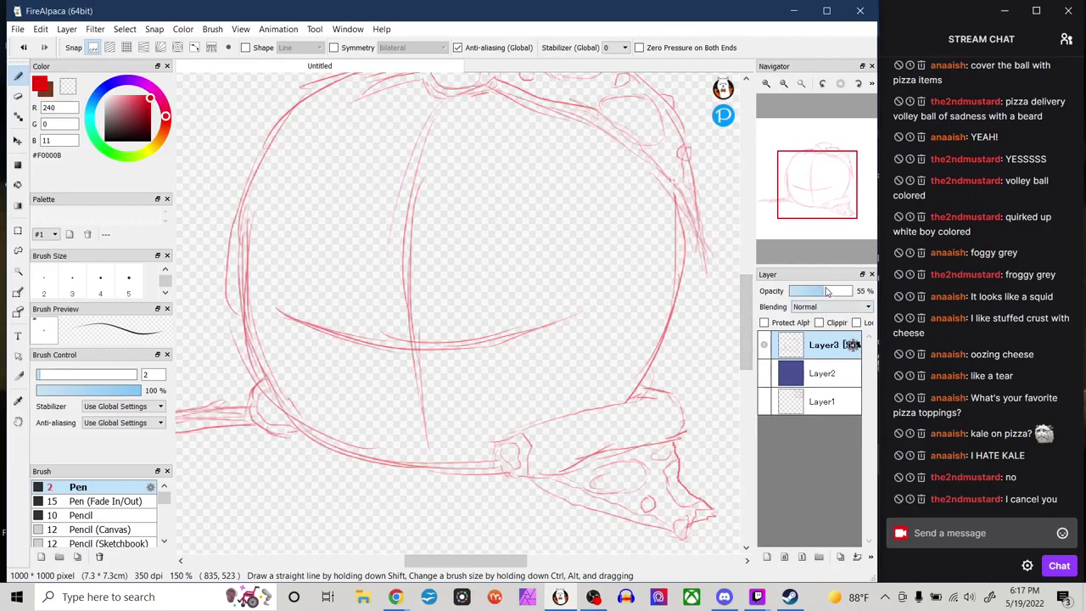
left_click(768, 558)
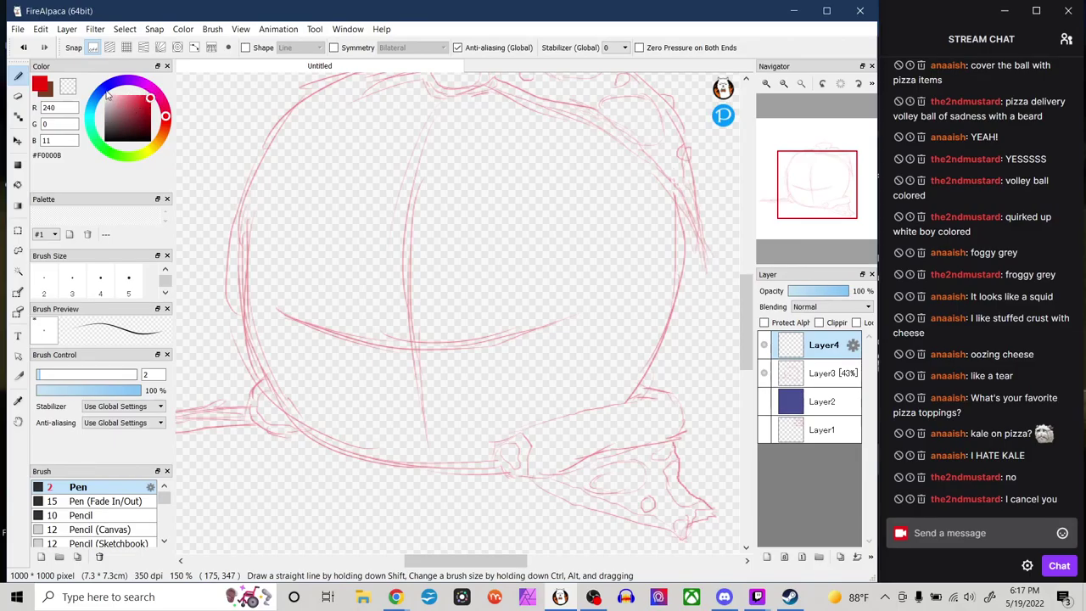
Sketch the upper and lower lids of two narrow eyes along the horizontal face guide in purple (#6E00F0).
left_click(114, 86)
left_click_drag(114, 89, 128, 81)
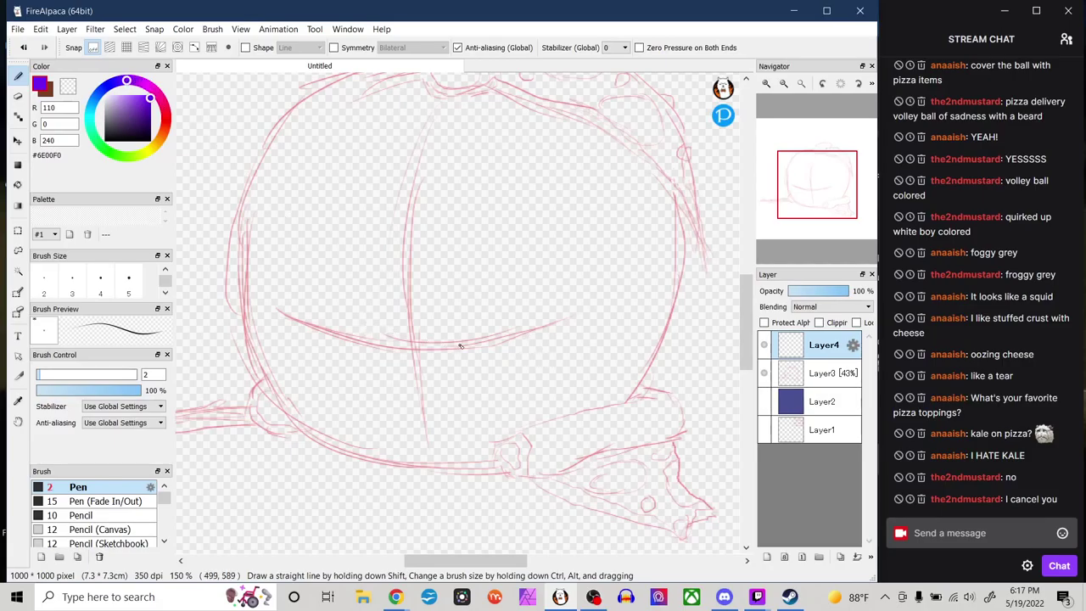
left_click_drag(477, 562, 473, 566)
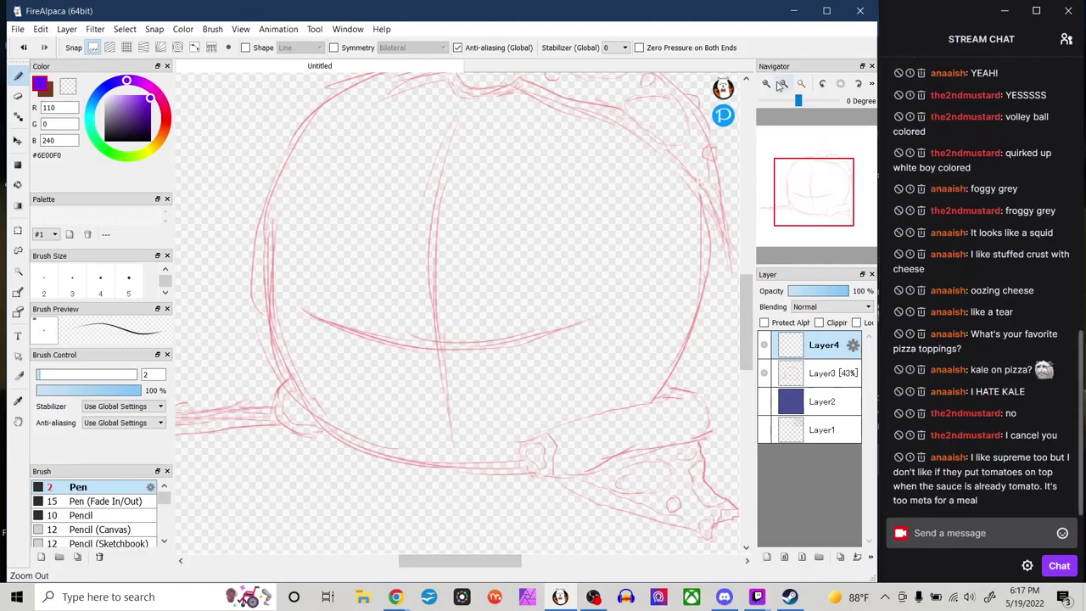
left_click(783, 86)
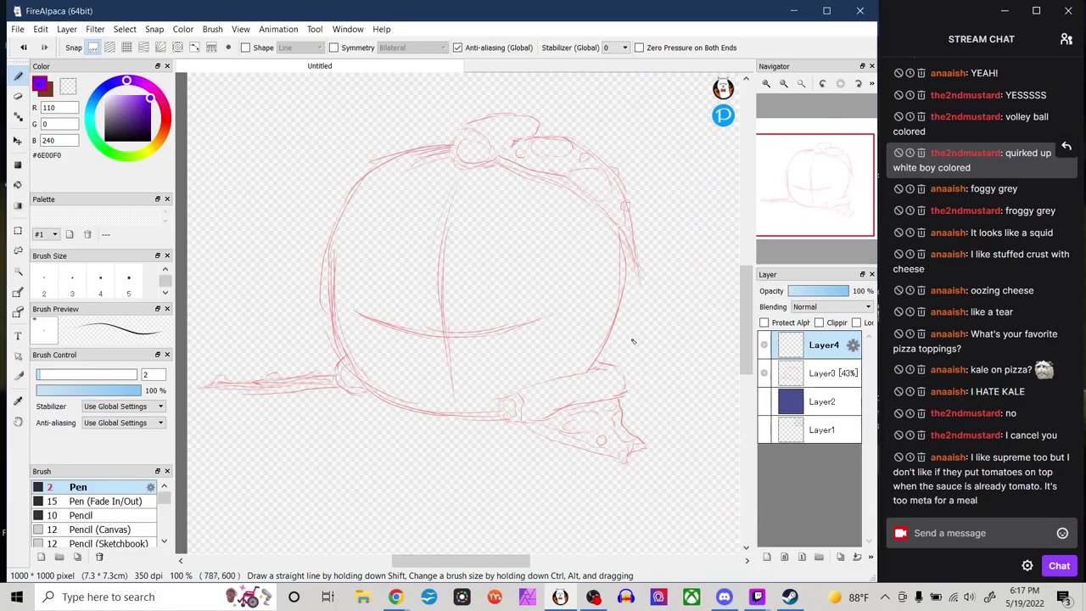
left_click(765, 87)
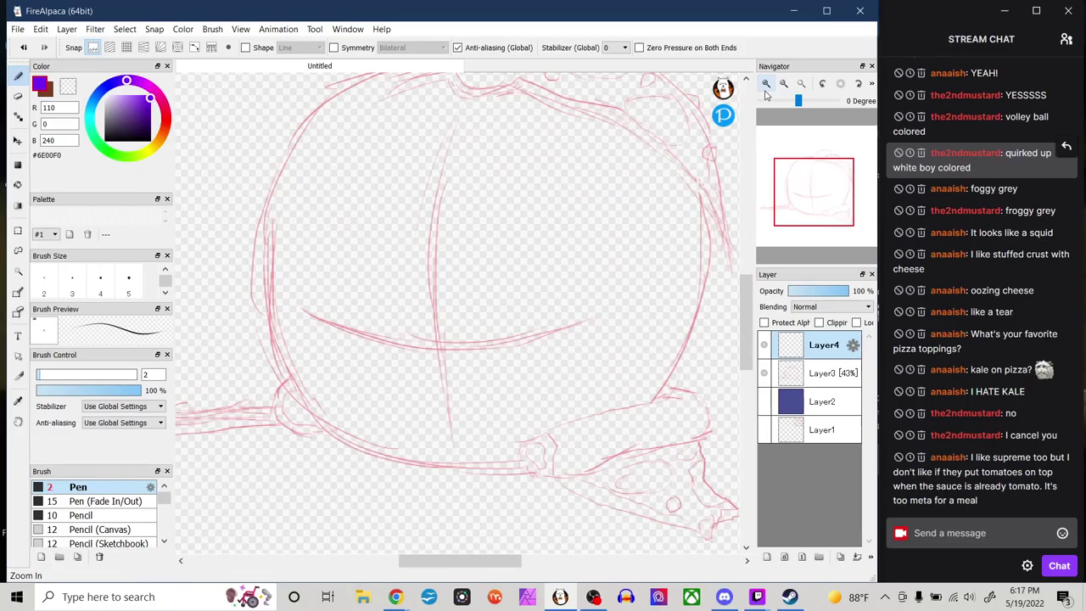
left_click(764, 88)
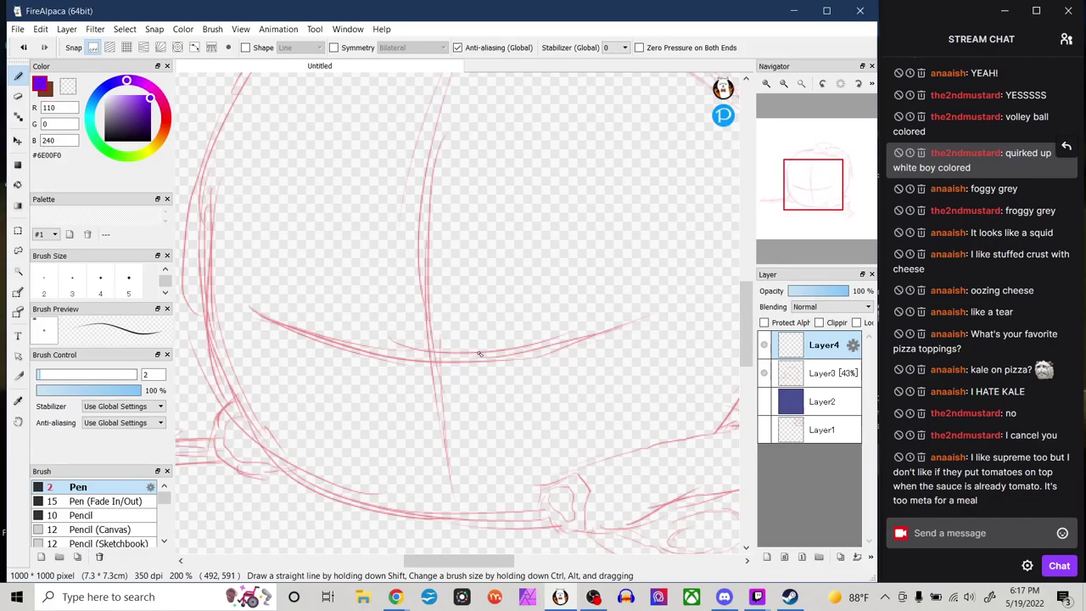
mouse_move(466, 351)
left_mouse_down()
mouse_move(564, 371)
mouse_move(517, 382)
mouse_move(550, 366)
left_mouse_up()
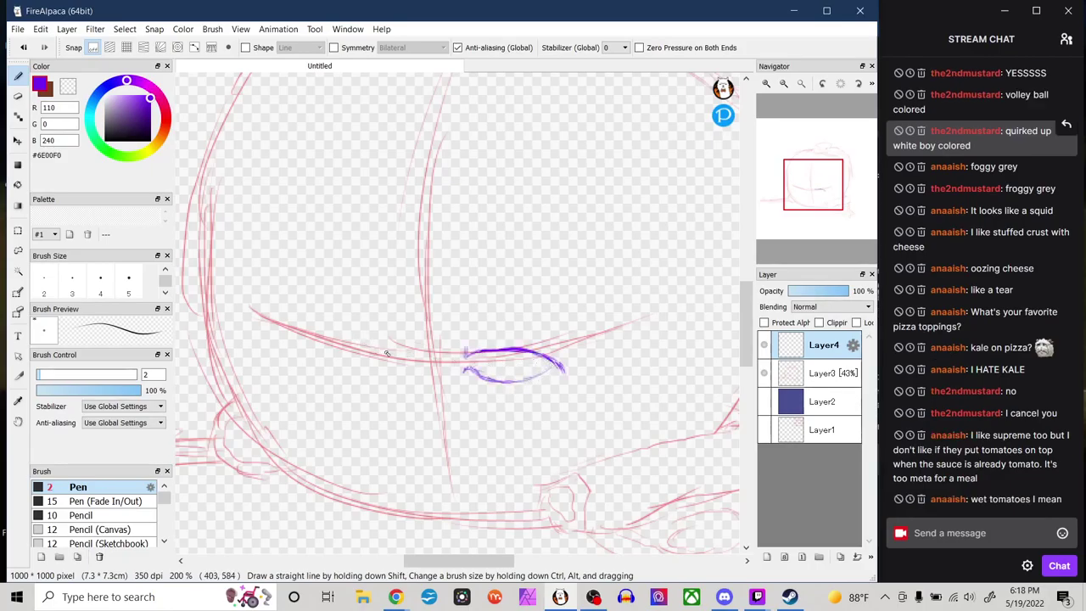
left_click_drag(406, 355, 371, 346)
mouse_move(344, 354)
left_mouse_down()
mouse_move(333, 360)
mouse_move(416, 353)
left_mouse_up()
left_click_drag(540, 335, 568, 380)
Redraw the left eye's lower lid up to its inner corner and add a second line under the right eye.
left_click(766, 83)
left_click_drag(750, 336, 750, 357)
left_click_drag(475, 564, 466, 564)
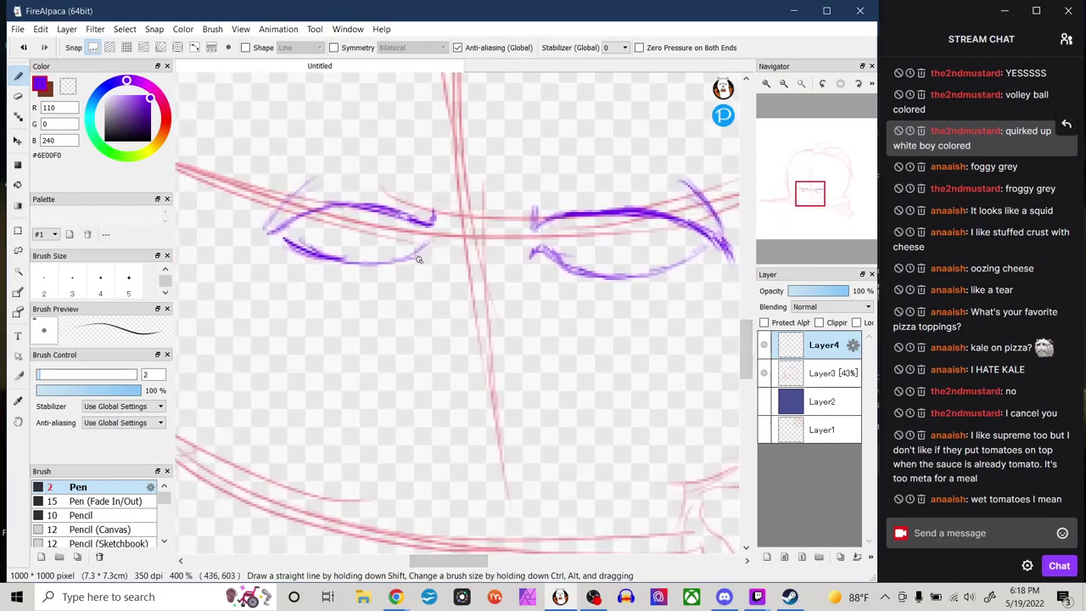
left_click_drag(436, 243, 387, 264)
key("ctrl+z")
key("ctrl+z")
key("ctrl+z")
left_click_drag(437, 246, 363, 270)
mouse_move(536, 261)
left_mouse_down()
mouse_move(604, 290)
mouse_move(596, 284)
mouse_move(691, 279)
left_mouse_up()
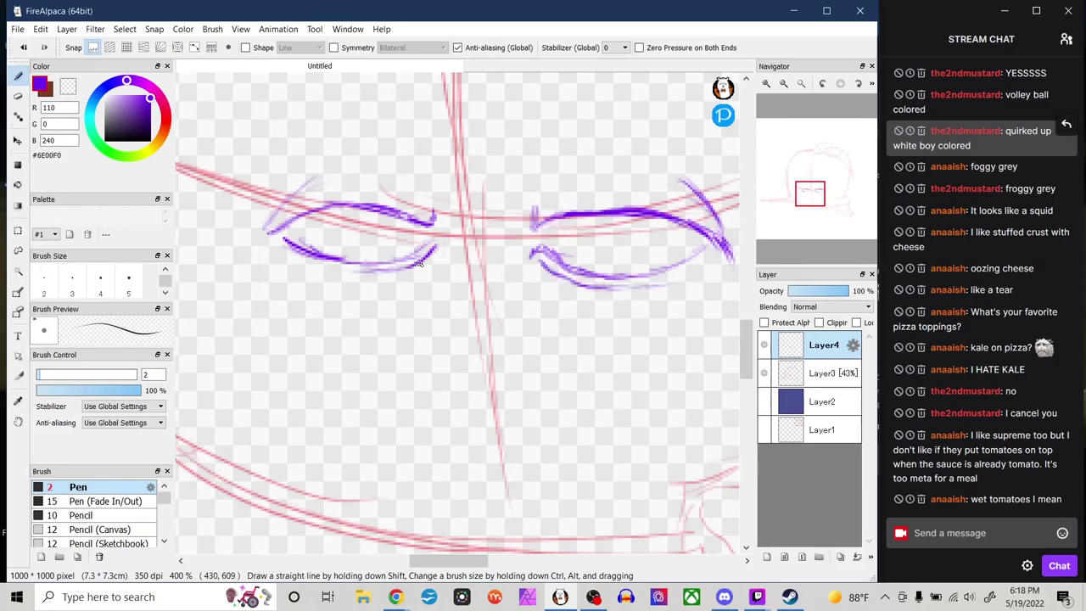
mouse_move(277, 243)
left_mouse_down()
mouse_move(316, 260)
mouse_move(291, 238)
left_mouse_up()
Lasso the right eye, move it closer to the face's center line with Transform, and clear the selection.
left_click_drag(450, 561, 459, 560)
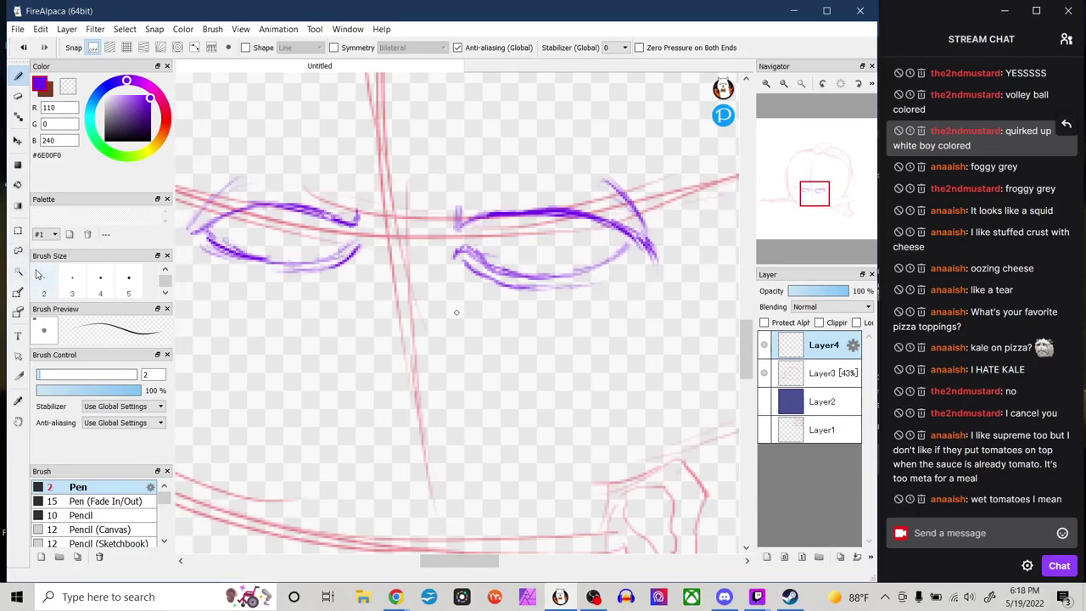
left_click(18, 250)
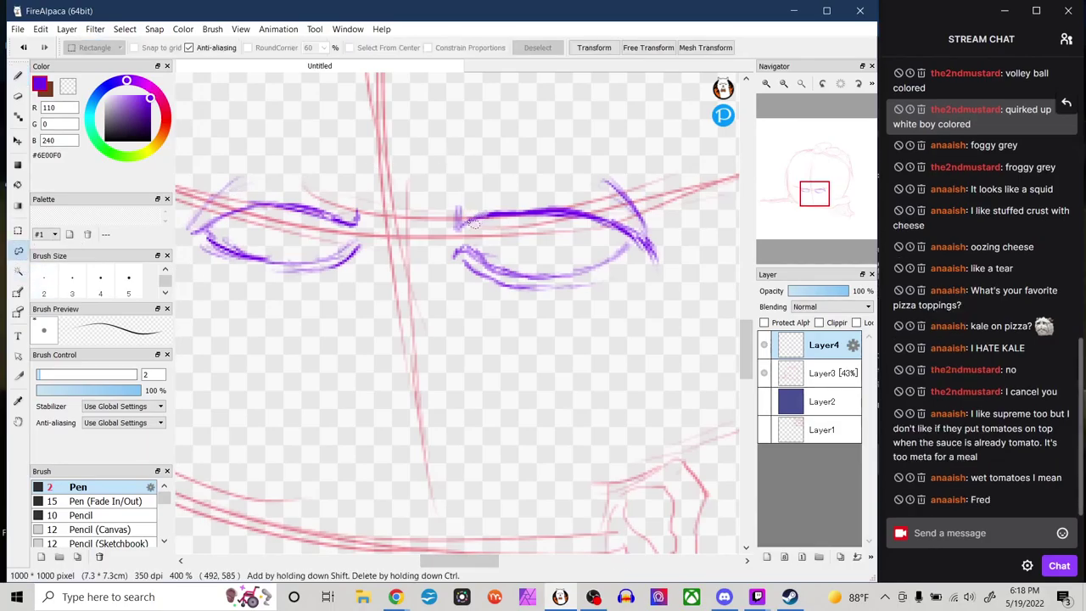
mouse_move(441, 191)
left_mouse_down()
mouse_move(435, 291)
mouse_move(488, 333)
mouse_move(605, 324)
mouse_move(685, 278)
mouse_move(706, 226)
mouse_move(631, 149)
mouse_move(502, 166)
mouse_move(443, 189)
left_mouse_up()
left_click(125, 29)
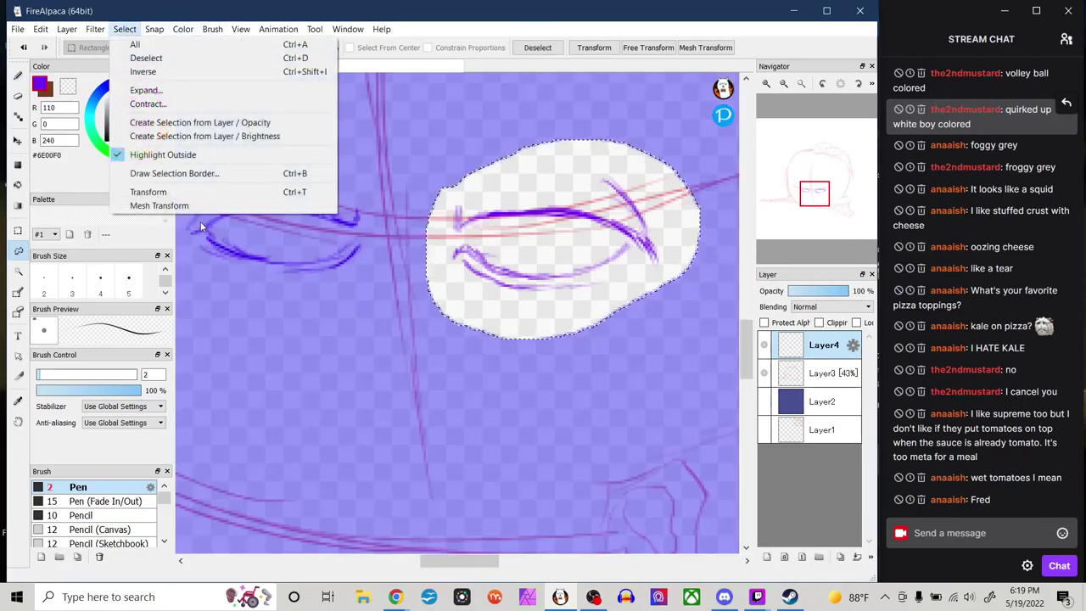
left_click(149, 192)
left_click_drag(427, 113, 432, 119)
left_click_drag(497, 169, 476, 162)
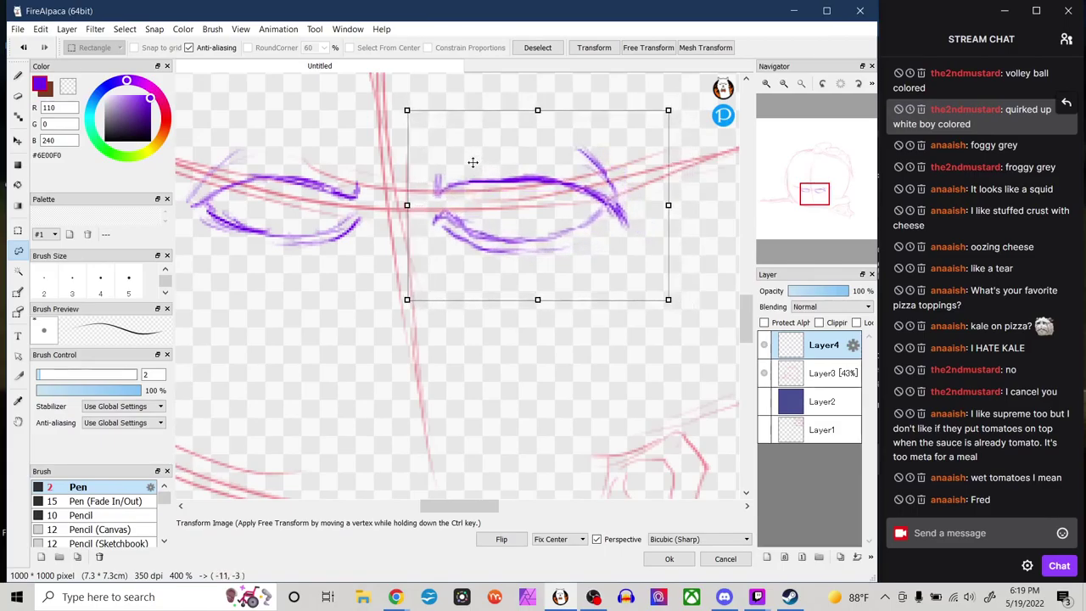
left_click(670, 560)
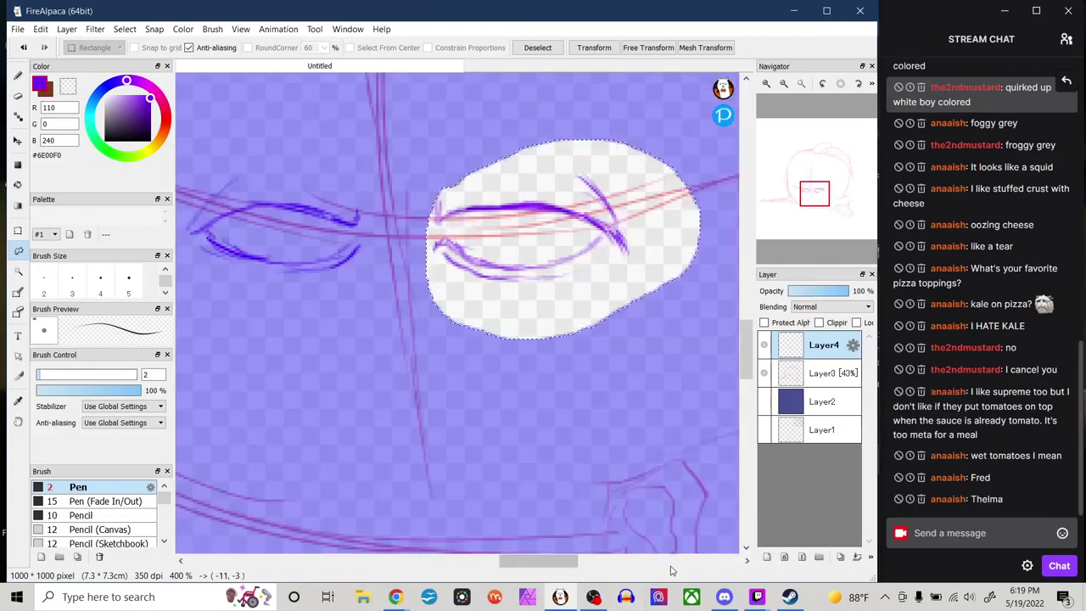
left_click(548, 48)
Sketch creases below the inner eye corners, short brow lines, vertical frown creases and upper eyelid folds with the Pen.
left_click(17, 76)
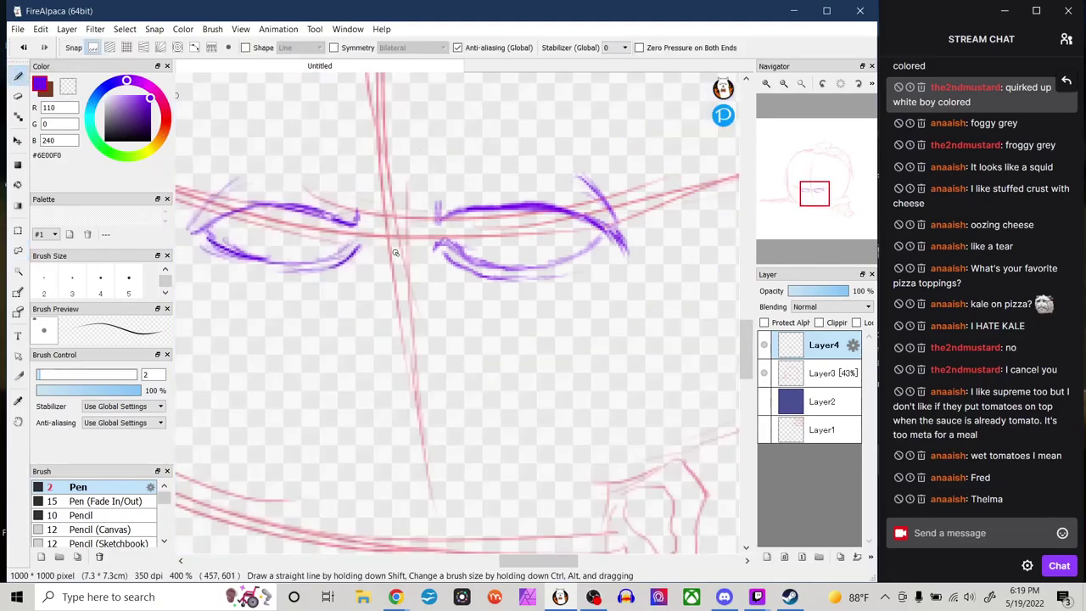
mouse_move(539, 560)
left_mouse_down()
mouse_move(594, 560)
mouse_move(451, 555)
left_mouse_up()
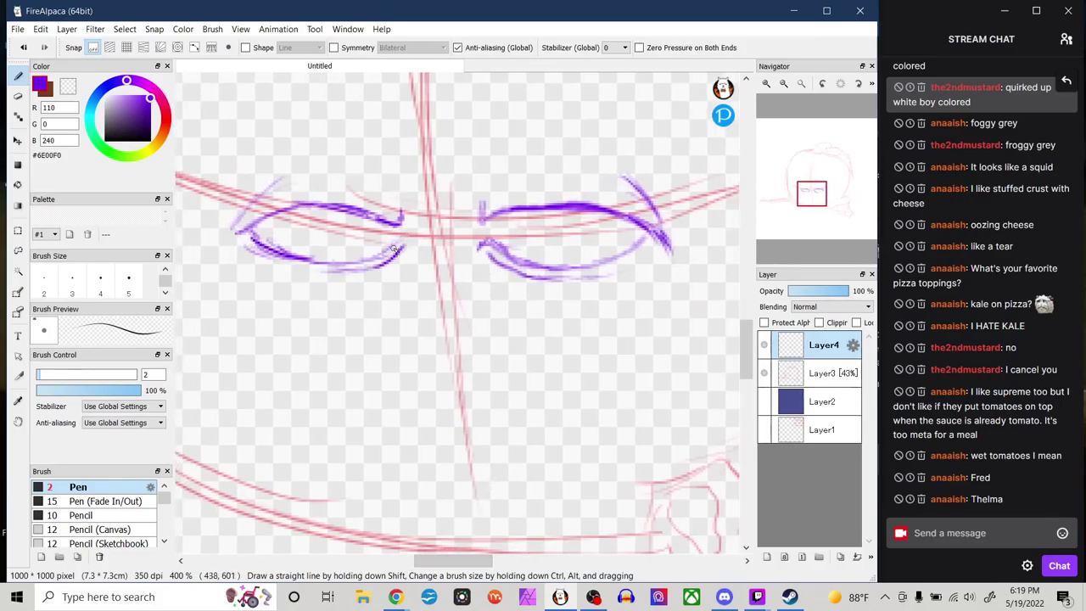
left_click_drag(400, 268, 398, 284)
left_click_drag(475, 269, 482, 282)
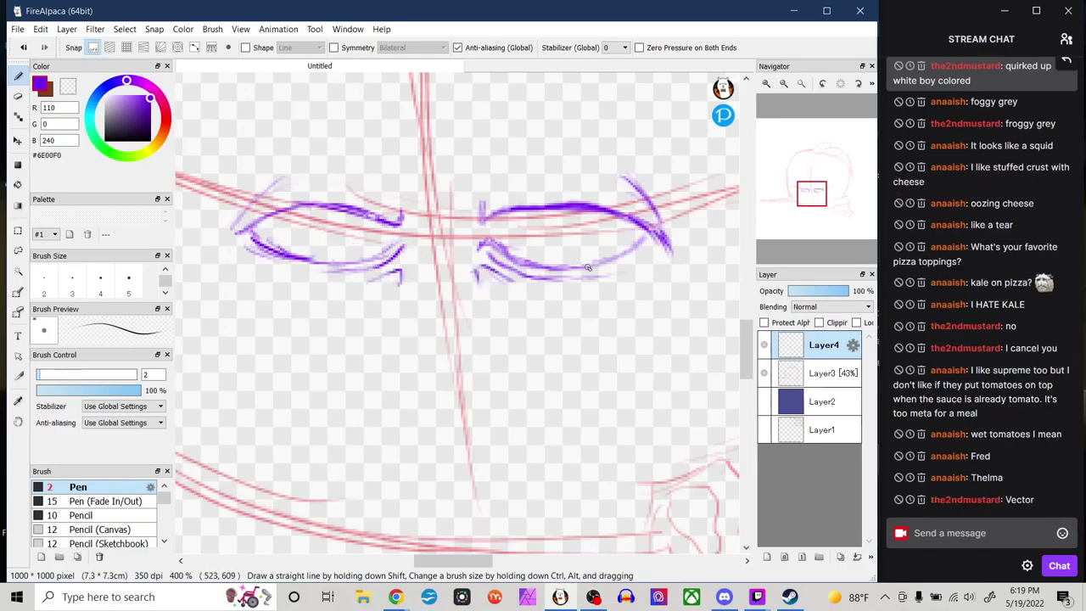
left_click_drag(360, 153, 524, 163)
left_click_drag(401, 182, 401, 222)
left_click_drag(482, 188, 483, 223)
mouse_move(355, 190)
left_mouse_down()
mouse_move(397, 219)
mouse_move(313, 184)
left_mouse_up()
left_click_drag(486, 214, 555, 189)
Sketch a half-hidden arched iris in each eye and a slanting fold line down each cheek.
mouse_move(293, 240)
left_mouse_down()
mouse_move(352, 241)
mouse_move(348, 273)
mouse_move(297, 237)
mouse_move(286, 255)
mouse_move(271, 252)
mouse_move(320, 207)
mouse_move(273, 247)
mouse_move(318, 218)
mouse_move(339, 221)
mouse_move(365, 255)
left_mouse_up()
key("ctrl+z")
mouse_move(513, 253)
left_mouse_down()
mouse_move(516, 241)
mouse_move(594, 222)
mouse_move(616, 254)
left_mouse_up()
left_click_drag(355, 299, 314, 370)
left_click_drag(501, 289, 553, 378)
Sketch a downturned mouth with an upper lip line, small chin marks below it and short hooks at both mouth corners.
mouse_move(355, 370)
left_mouse_down()
mouse_move(429, 330)
mouse_move(514, 384)
left_mouse_up()
left_click_drag(408, 365, 414, 386)
left_click_drag(435, 378, 441, 387)
left_click_drag(424, 351, 446, 352)
key("ctrl+z")
left_click_drag(443, 321, 383, 342)
mouse_move(431, 321)
left_mouse_down()
mouse_move(479, 330)
mouse_move(494, 351)
left_mouse_up()
left_click(766, 83)
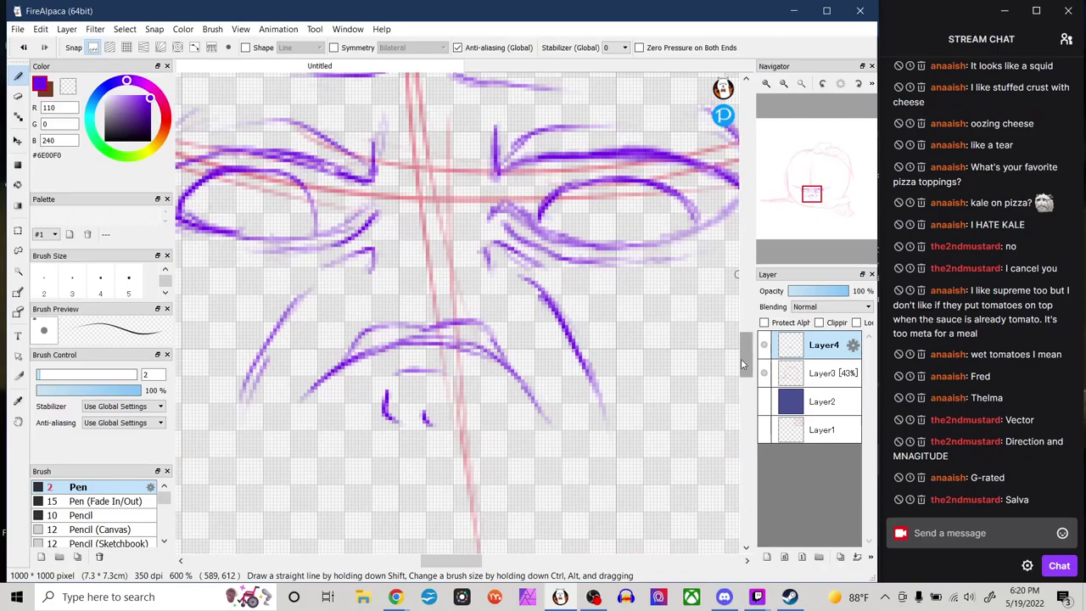
left_click_drag(747, 349, 747, 355)
left_click_drag(544, 411, 576, 391)
left_click_drag(283, 363, 305, 384)
Add two dot nostrils between the cheek folds and close the inner corners of both eyes.
left_click_drag(458, 561, 450, 561)
left_click_drag(748, 352, 748, 338)
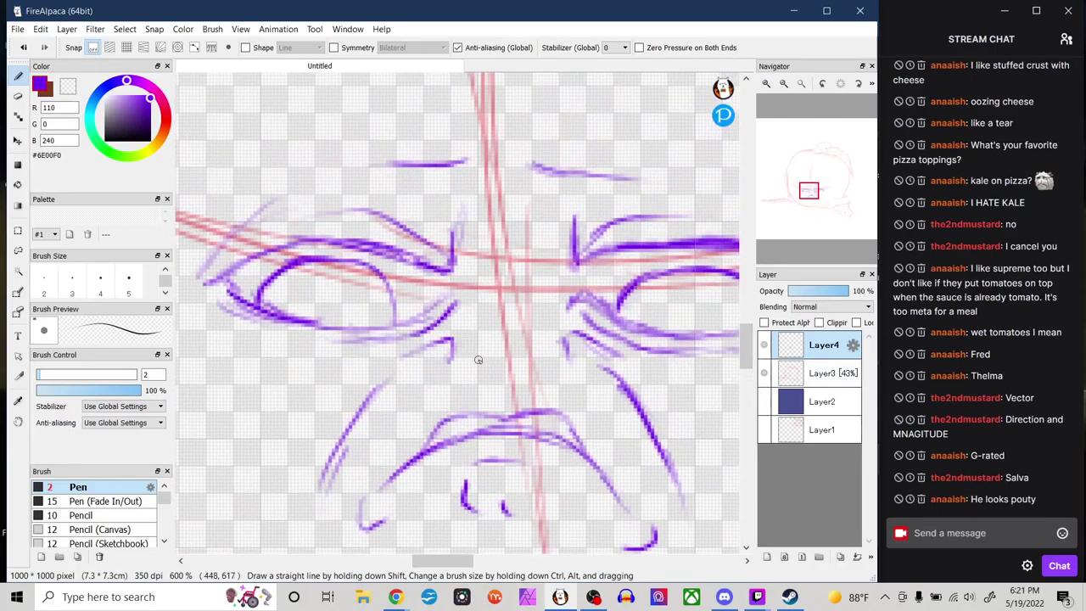
left_click(476, 363)
left_click(533, 365)
mouse_move(443, 562)
left_mouse_down()
mouse_move(432, 568)
mouse_move(441, 563)
left_mouse_up()
mouse_move(348, 330)
left_mouse_down()
mouse_move(469, 287)
mouse_move(469, 273)
left_mouse_up()
left_click_drag(443, 561, 455, 561)
left_click_drag(502, 299, 481, 258)
Sketch a small arched pupil inside the iris of each eye.
left_click_drag(442, 562, 428, 566)
mouse_move(337, 319)
left_mouse_down()
mouse_move(379, 301)
mouse_move(384, 322)
left_mouse_up()
left_click_drag(431, 561, 446, 562)
mouse_move(556, 322)
left_mouse_down()
mouse_move(592, 314)
mouse_move(602, 329)
left_mouse_up()
left_click_drag(458, 562, 460, 562)
mouse_move(562, 305)
left_mouse_down()
mouse_move(593, 315)
mouse_move(599, 330)
left_mouse_up()
left_click_drag(470, 563, 460, 565)
scroll(461, 566, "left", 1)
mouse_move(464, 358)
left_mouse_down()
mouse_move(466, 369)
mouse_move(521, 375)
left_mouse_up()
left_click_drag(443, 342, 454, 364)
left_click_drag(556, 344, 553, 374)
left_click_drag(461, 562, 456, 561)
mouse_move(840, 99)
left_mouse_down()
mouse_move(798, 99)
mouse_move(821, 99)
left_mouse_up()
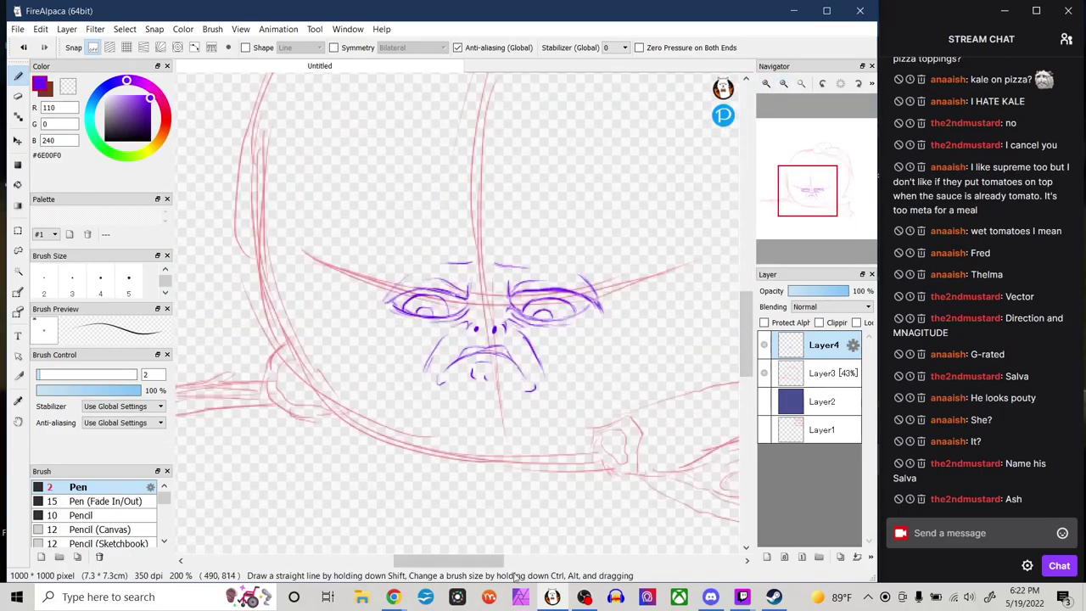
Hatch short shading strokes beneath the outer corners of both eyes.
scroll(459, 331, "up", 3)
key("ctrl+z")
mouse_move(365, 294)
left_mouse_down()
mouse_move(440, 331)
mouse_move(476, 331)
left_mouse_up()
left_click_drag(361, 334, 391, 371)
left_click_drag(439, 560, 471, 559)
mouse_move(676, 298)
left_mouse_down()
mouse_move(619, 369)
mouse_move(607, 366)
left_mouse_up()
key("ctrl+z")
mouse_move(677, 331)
left_mouse_down()
mouse_move(613, 372)
mouse_move(630, 372)
mouse_move(656, 398)
mouse_move(640, 386)
left_mouse_up()
left_click_drag(473, 567, 432, 568)
left_click(785, 84)
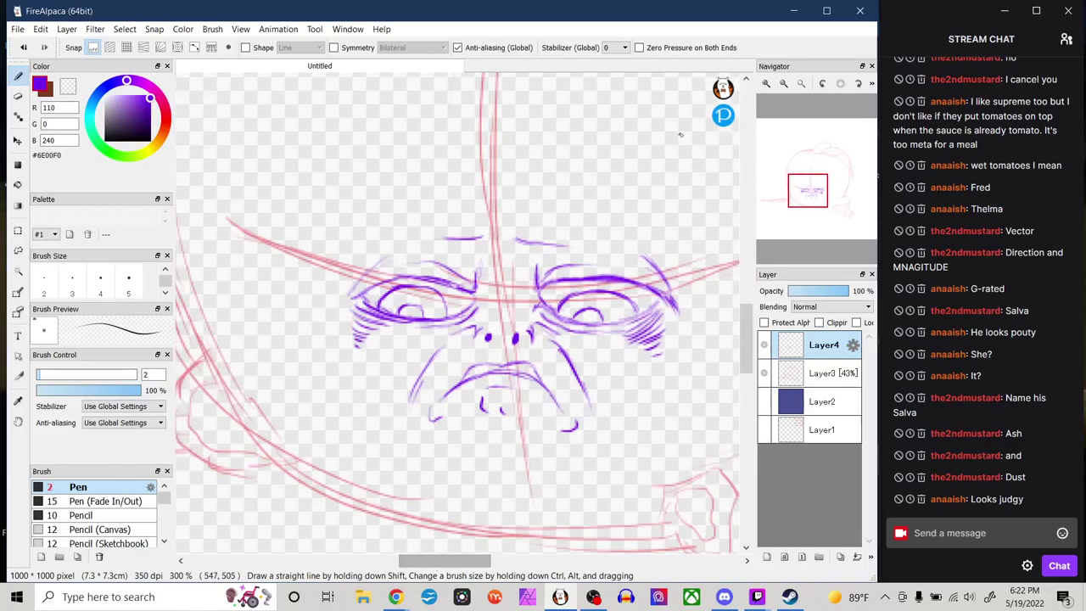
Draw an oval highlight beside each pupil and clean up the overlapping line in the right eye with a size 6.8 eraser.
double_click(767, 84)
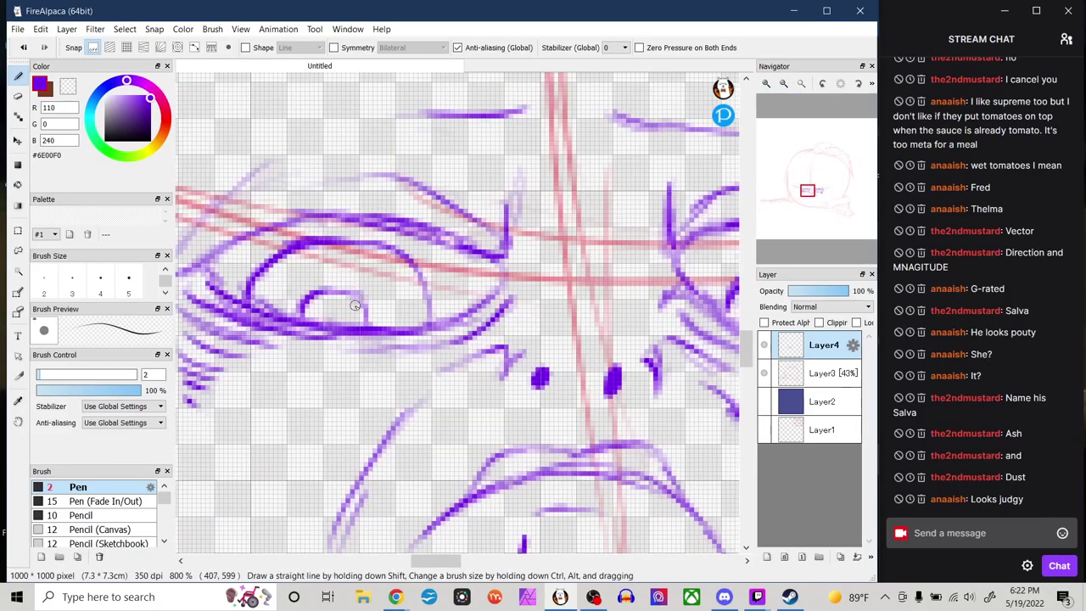
mouse_move(354, 302)
left_mouse_down()
mouse_move(401, 301)
mouse_move(381, 320)
mouse_move(350, 307)
mouse_move(370, 316)
mouse_move(397, 296)
mouse_move(386, 310)
mouse_move(364, 297)
left_mouse_up()
key("ctrl+z")
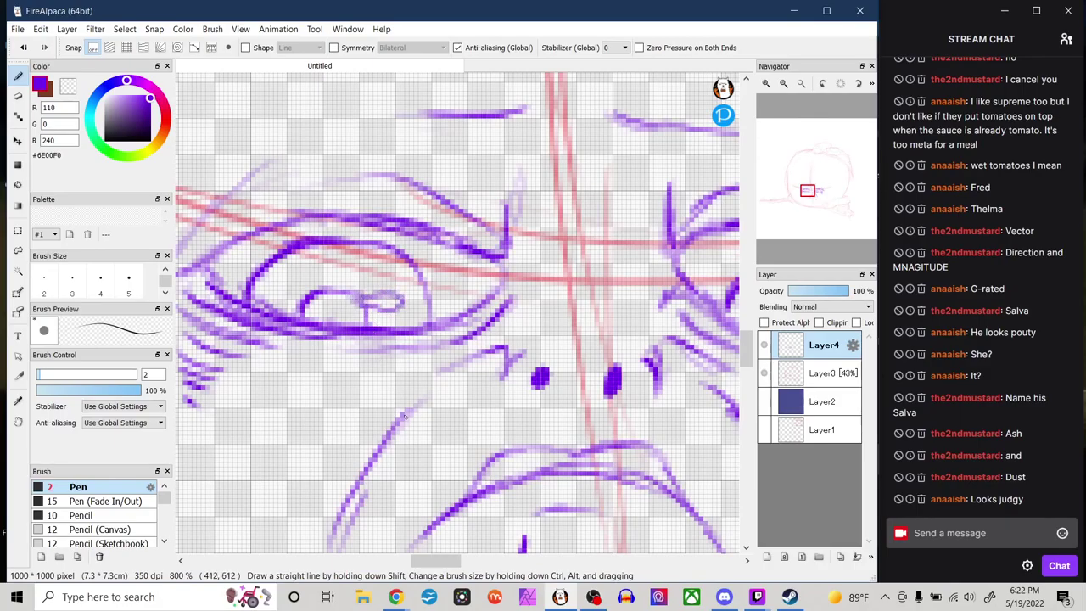
left_click_drag(433, 564, 457, 564)
mouse_move(599, 307)
left_mouse_down()
mouse_move(640, 307)
mouse_move(587, 316)
mouse_move(604, 316)
left_mouse_up()
key("e")
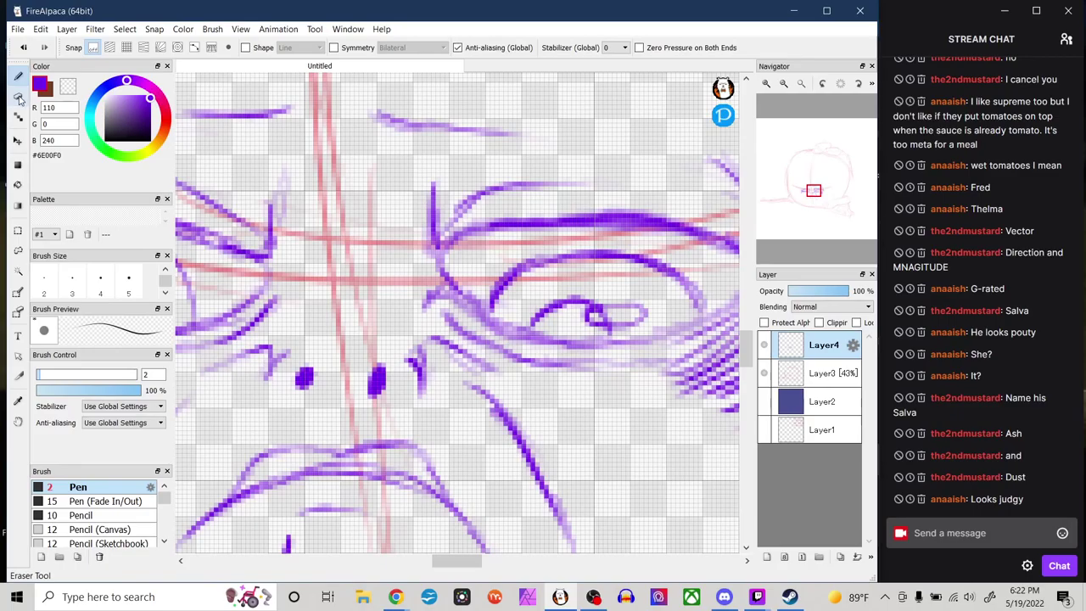
left_click_drag(74, 380, 45, 379)
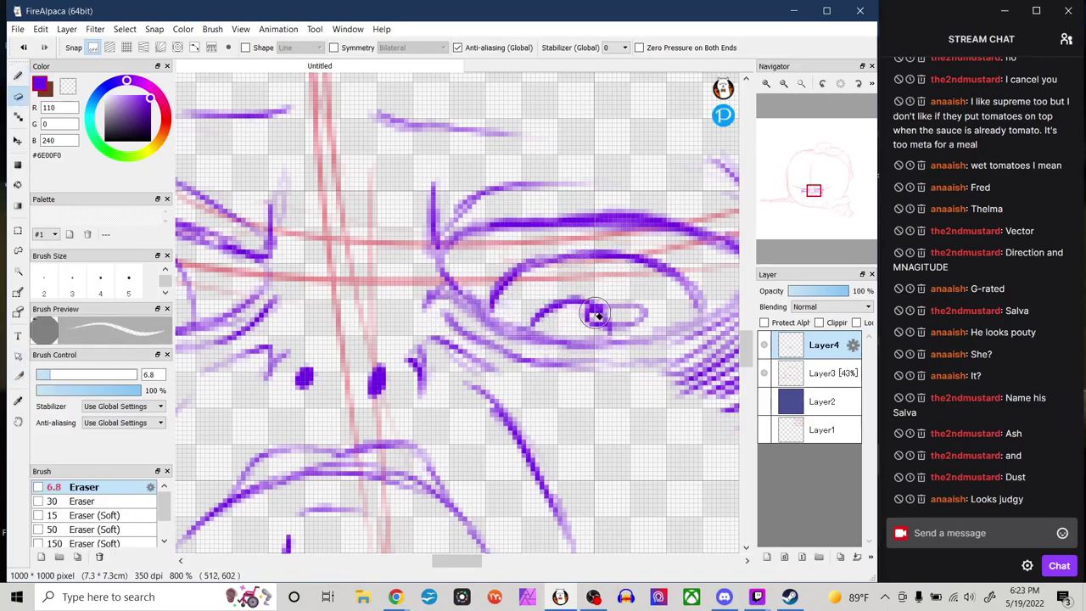
left_click_drag(456, 561, 427, 561)
Draw a second, smaller oval highlight in the upper-left part of each iris with the Pen.
left_click(17, 75)
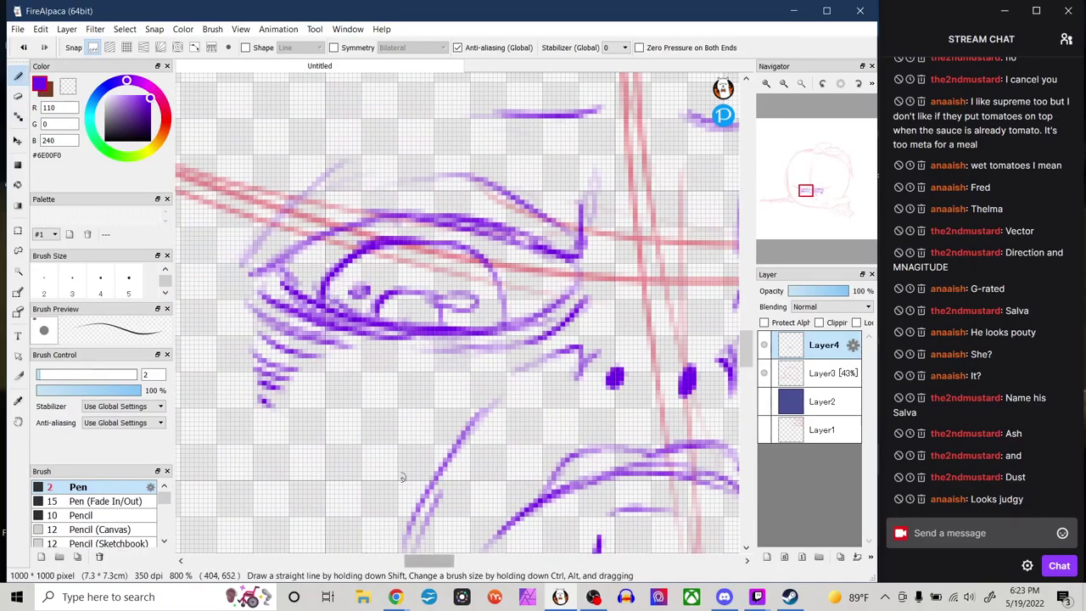
mouse_move(357, 277)
left_mouse_down()
mouse_move(373, 287)
mouse_move(358, 278)
left_mouse_up()
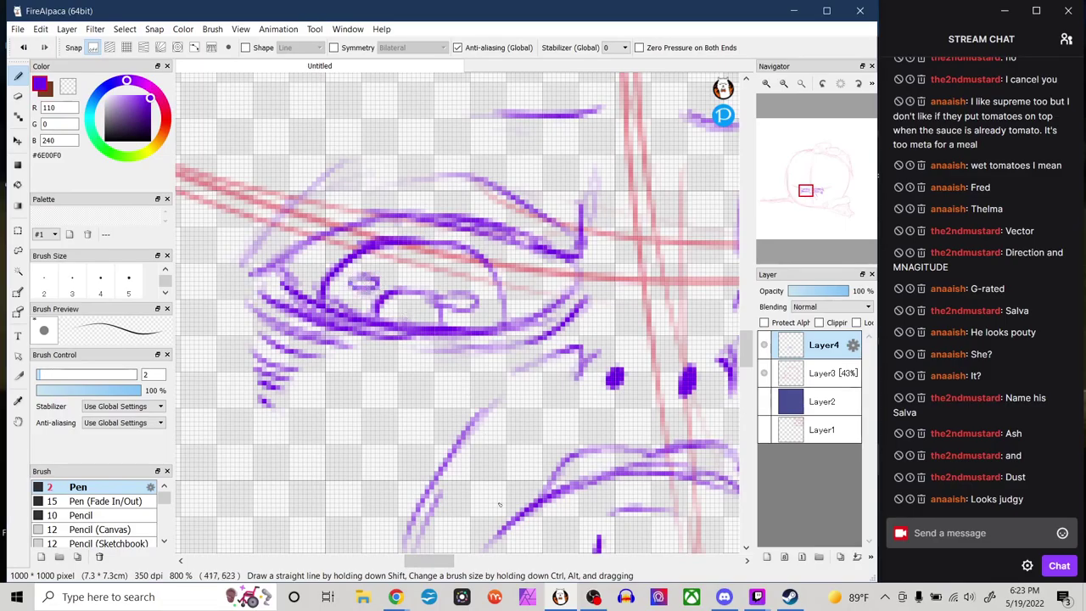
left_click_drag(436, 564, 465, 563)
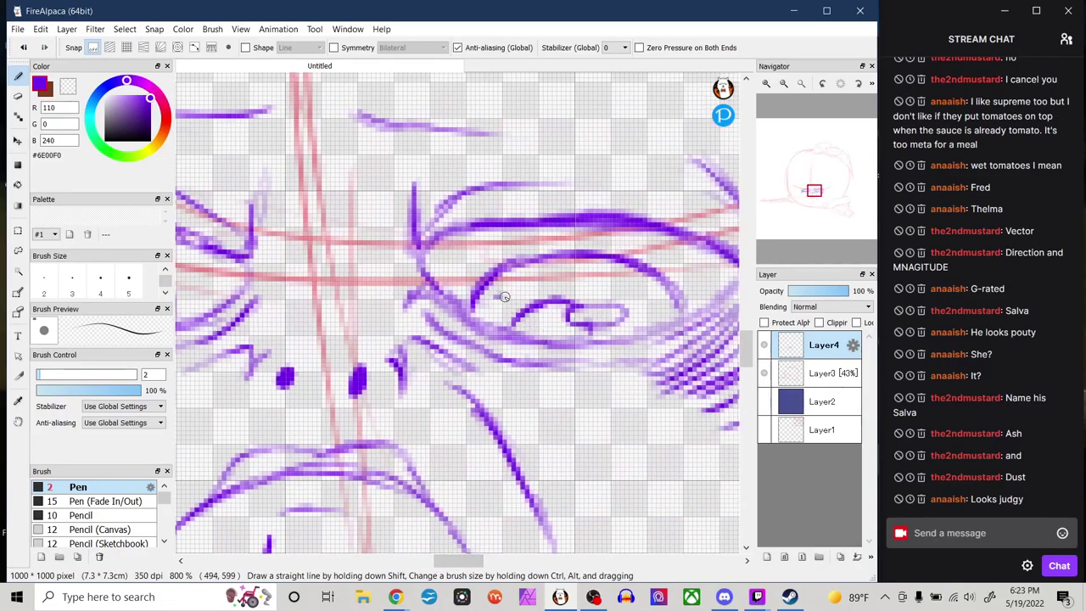
Sketch short crease lines extending outward from the outer corners of both eyes.
left_click(785, 86)
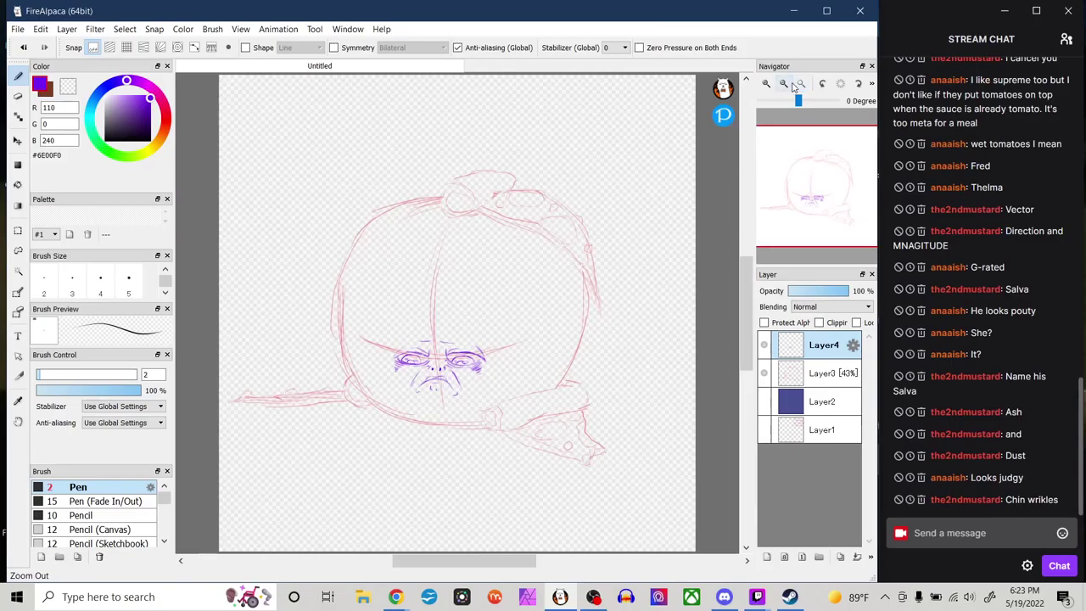
left_click(786, 88)
left_click(769, 85)
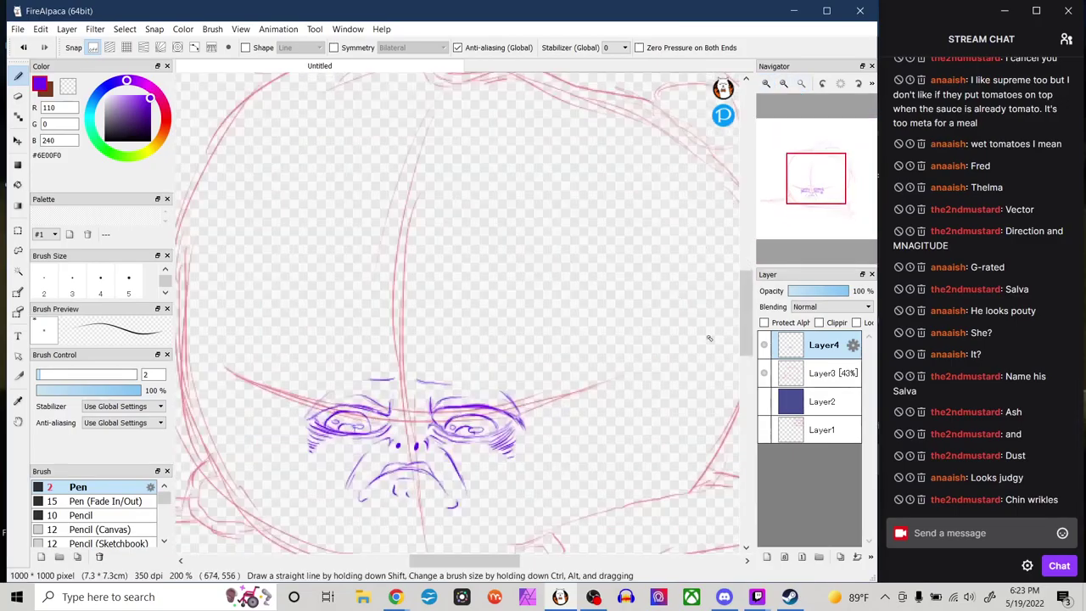
left_click_drag(743, 320, 743, 338)
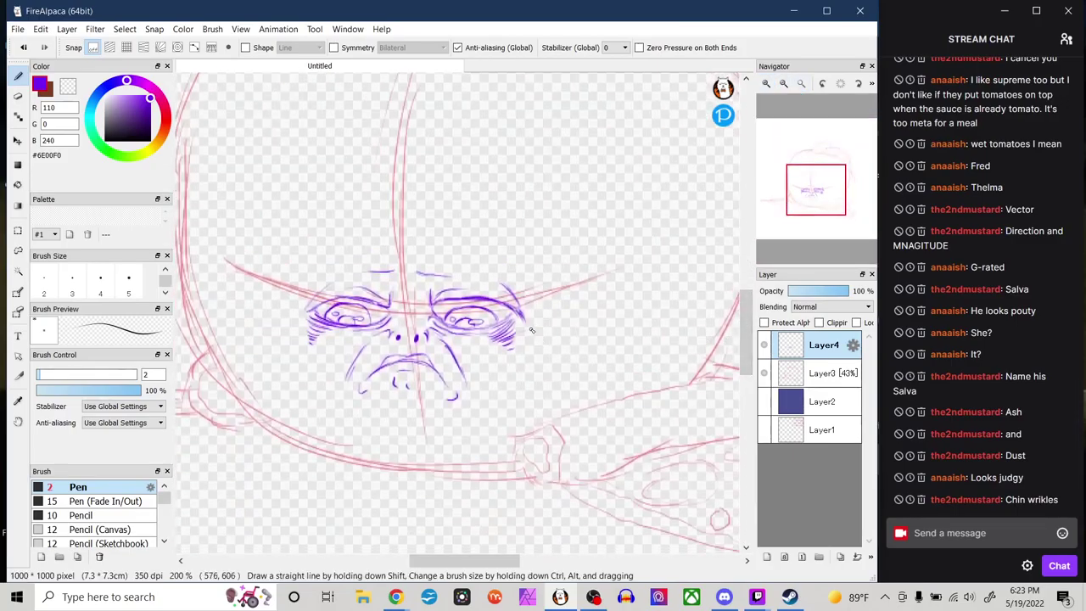
left_click_drag(278, 316, 294, 323)
left_click_drag(441, 560, 428, 560)
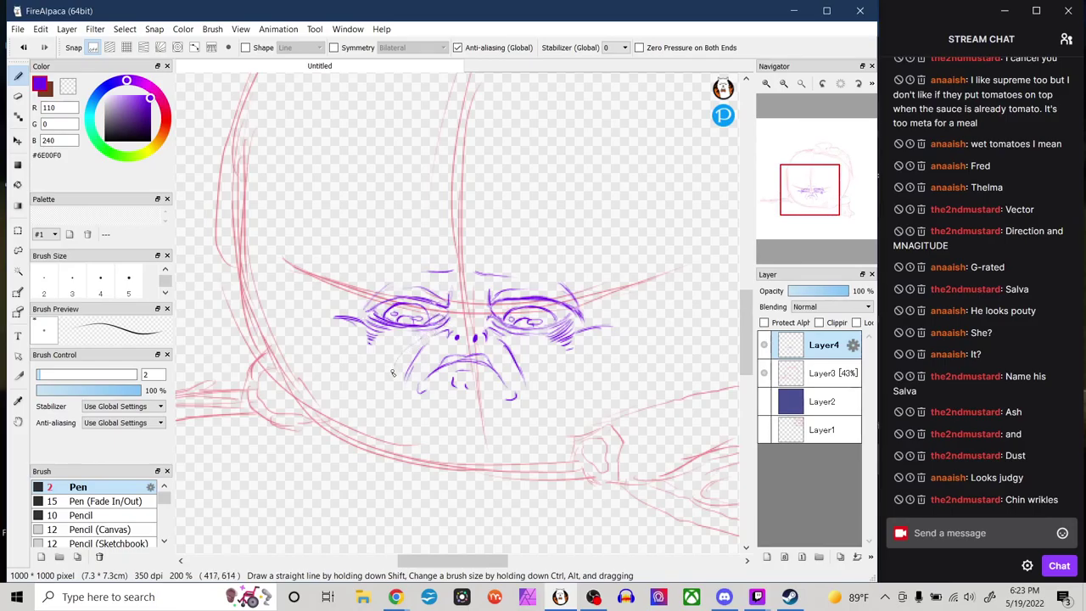
Draw thin wavy tear streams running down the cheeks from beneath both eyes with the size 2 Pen.
left_click_drag(391, 418, 388, 436)
key("ctrl+z")
left_click_drag(399, 358, 384, 440)
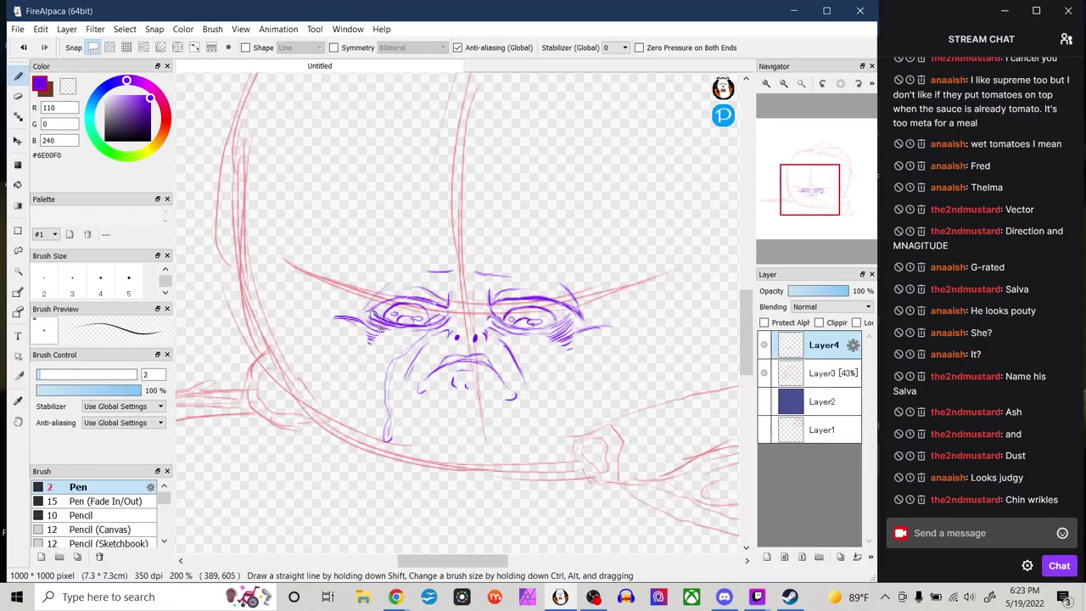
left_click_drag(367, 406, 367, 377)
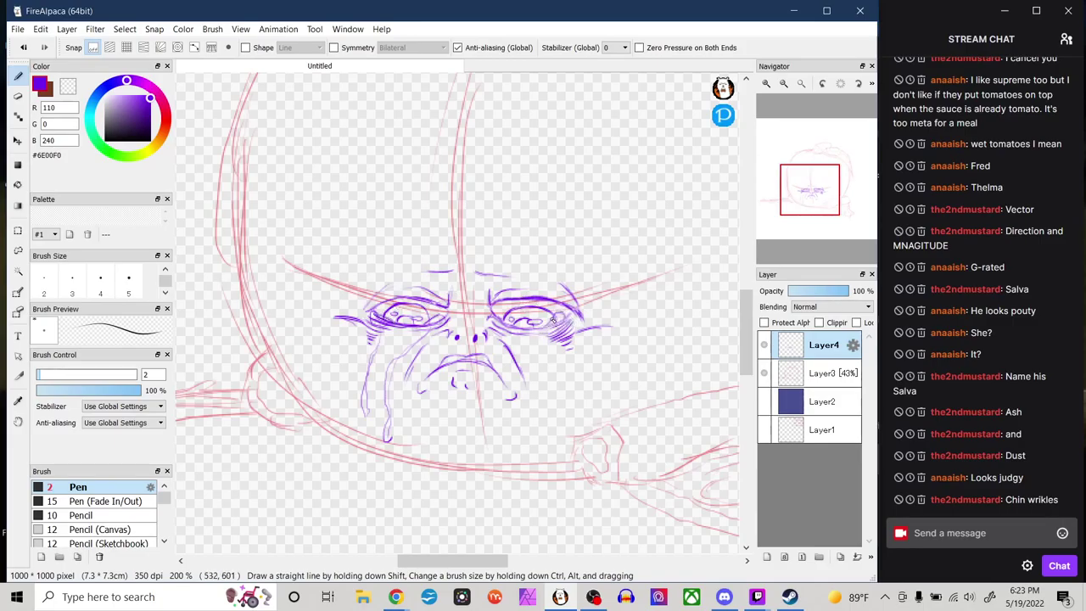
mouse_move(555, 360)
left_mouse_down()
mouse_move(553, 423)
mouse_move(551, 346)
left_mouse_up()
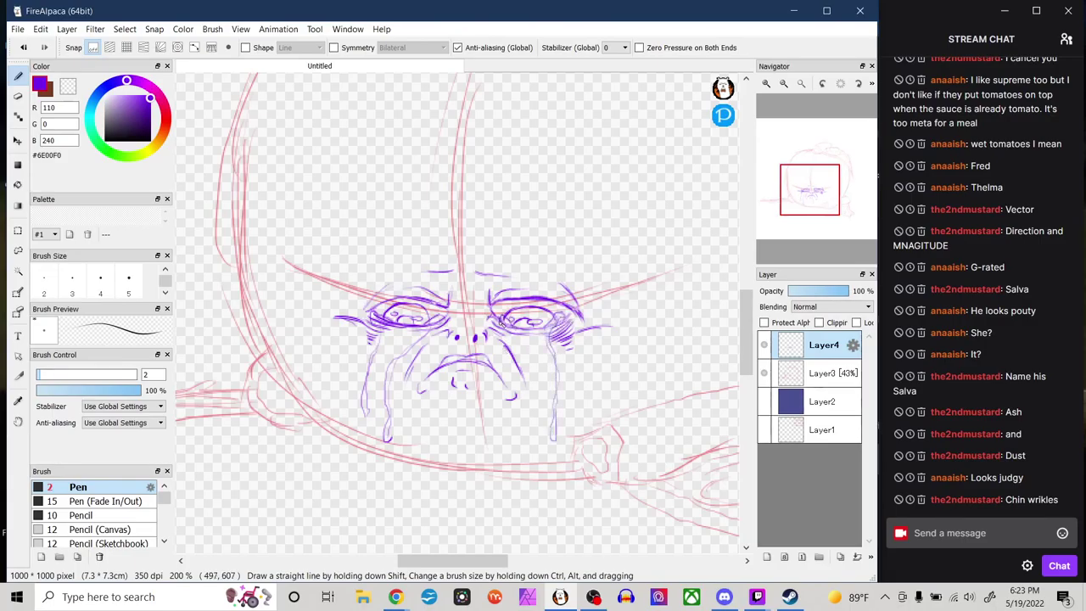
left_click_drag(507, 332, 513, 356)
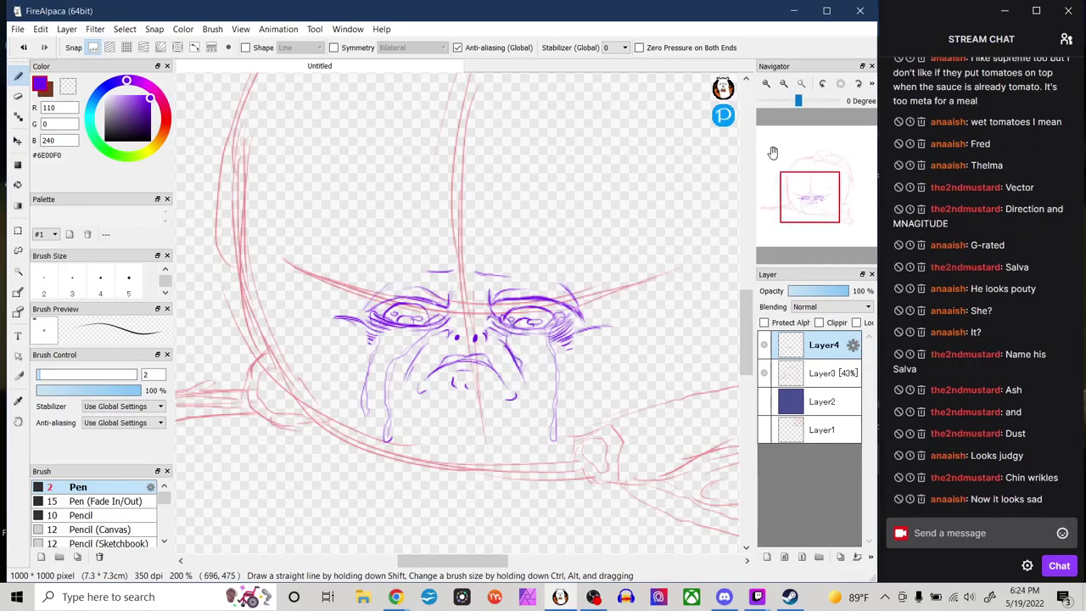
Examine the whole character at reduced zoom to judge the crying face against the rest of the rough sketch.
left_click(783, 83)
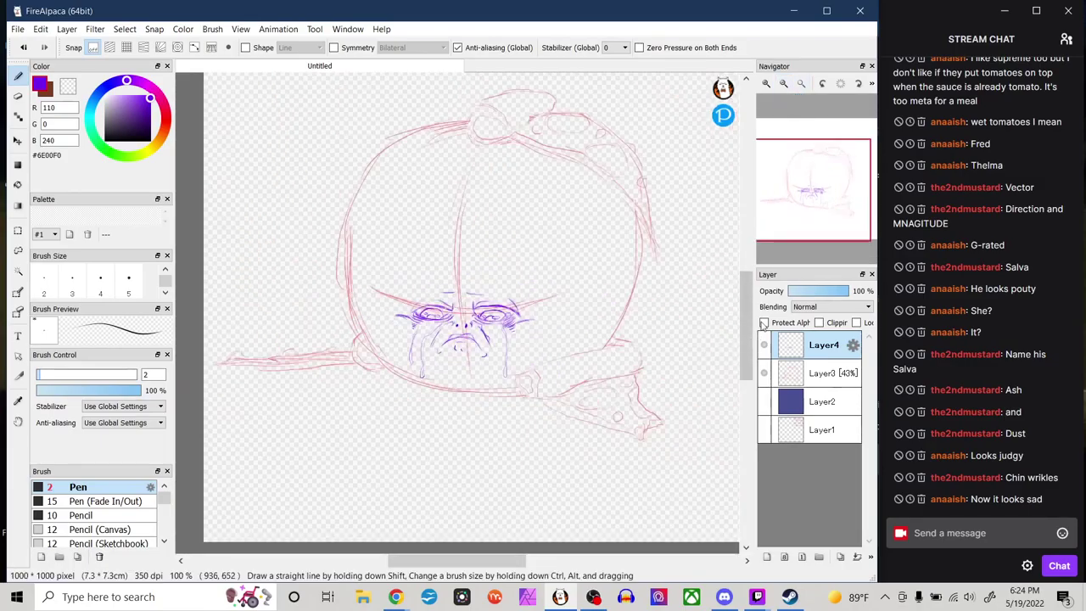
left_click(767, 83)
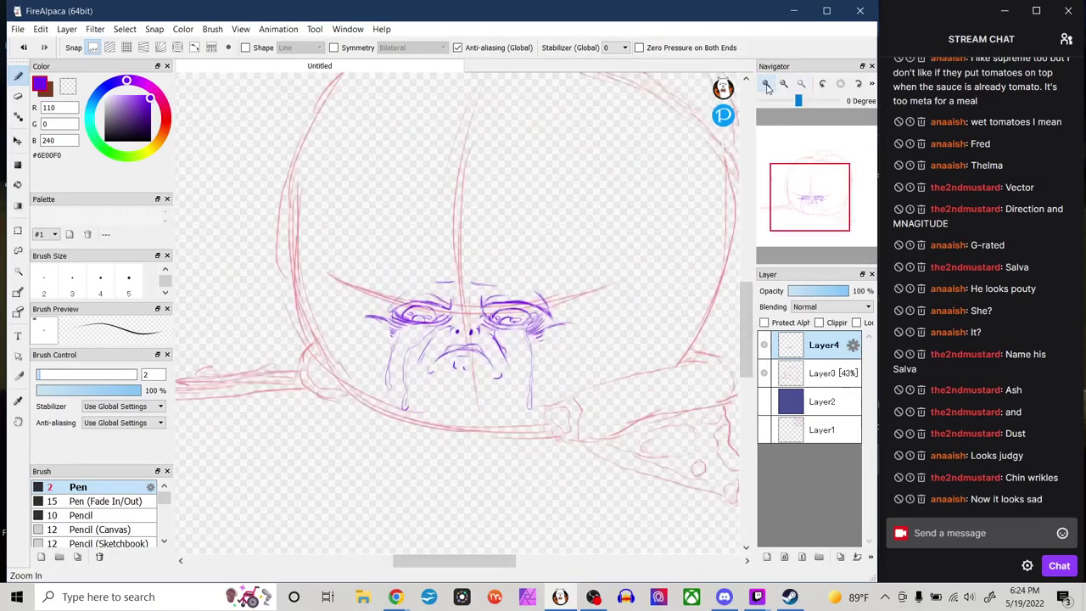
left_click(767, 84)
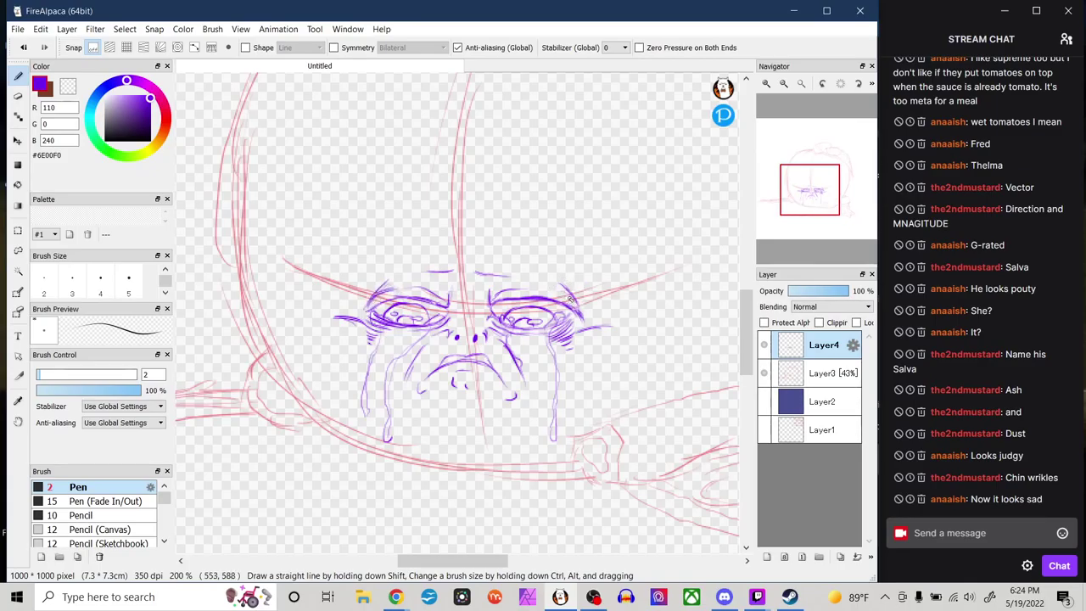
left_click_drag(826, 210, 828, 210)
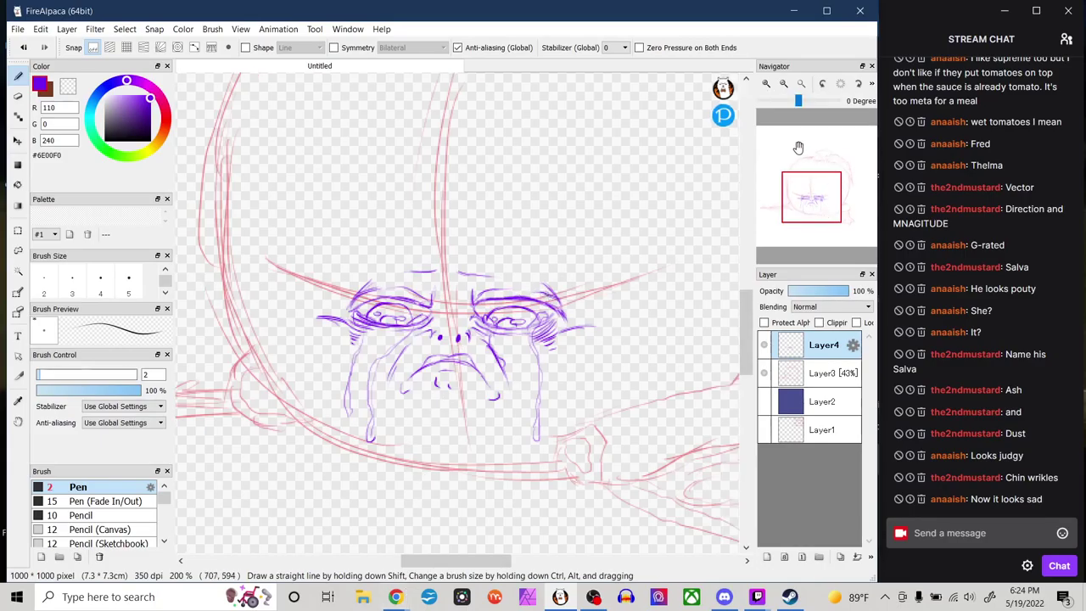
left_click(786, 89)
left_click(785, 89)
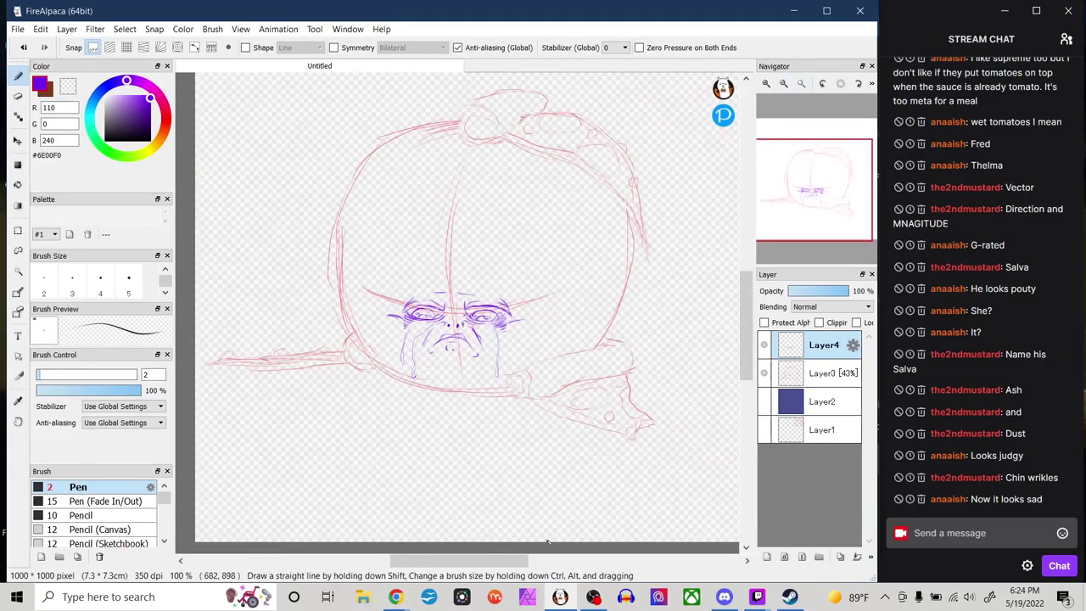
left_click_drag(507, 561, 516, 561)
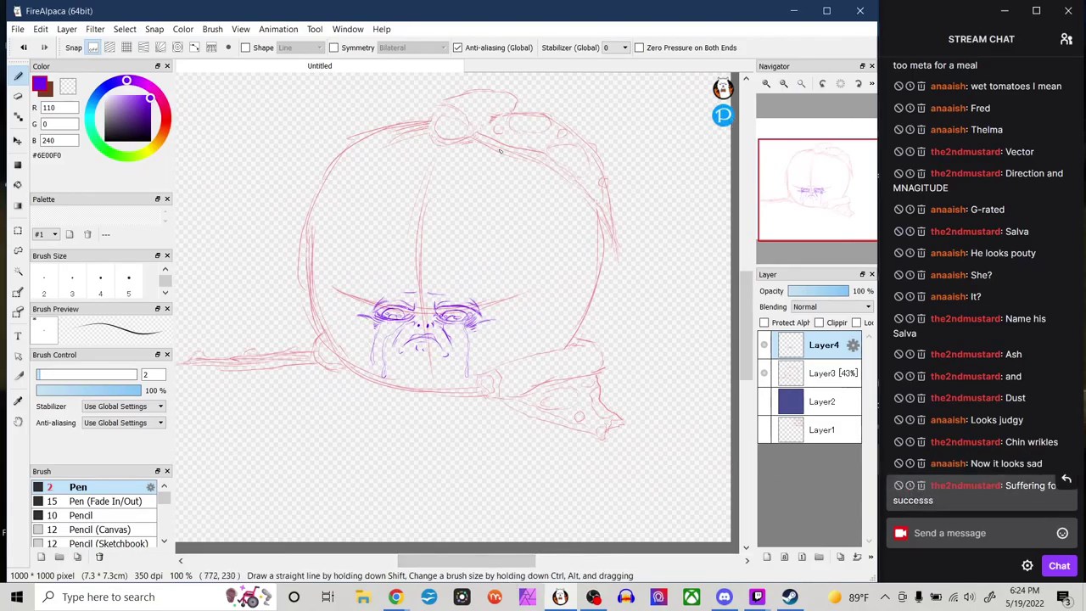
mouse_move(764, 140)
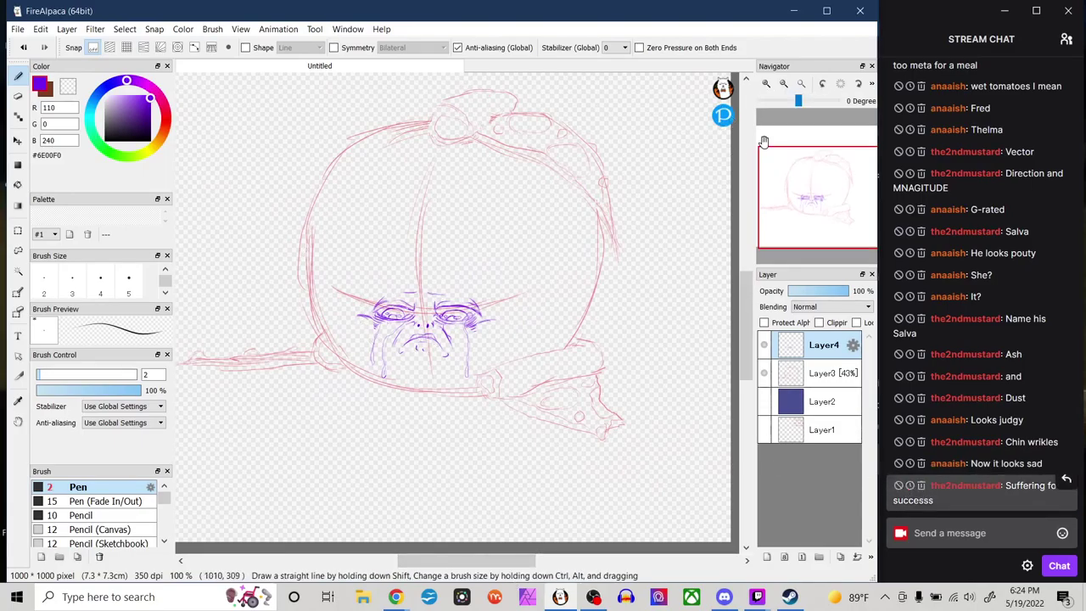
Sketch a beard sweeping from the ball's sides toward the face and around the mouth, with a jagged edge beneath the ball.
left_click(765, 84)
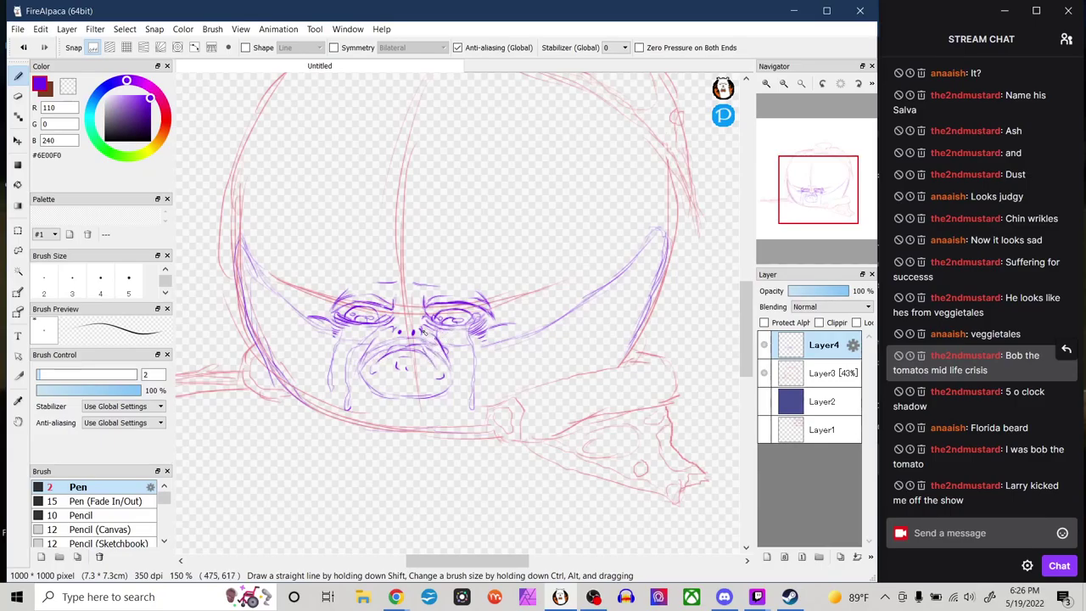
key("e")
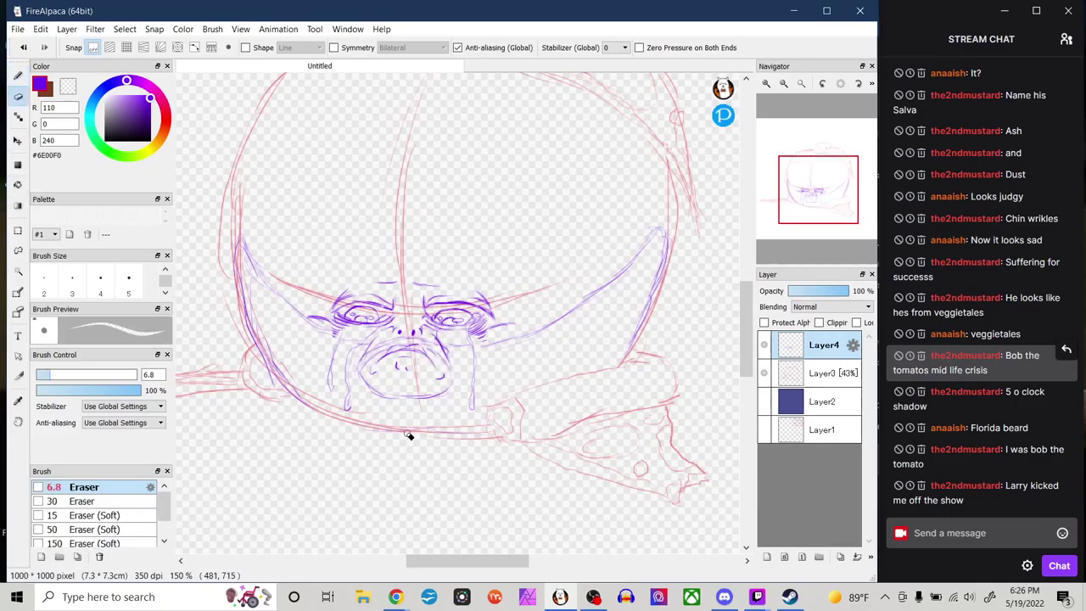
key("b")
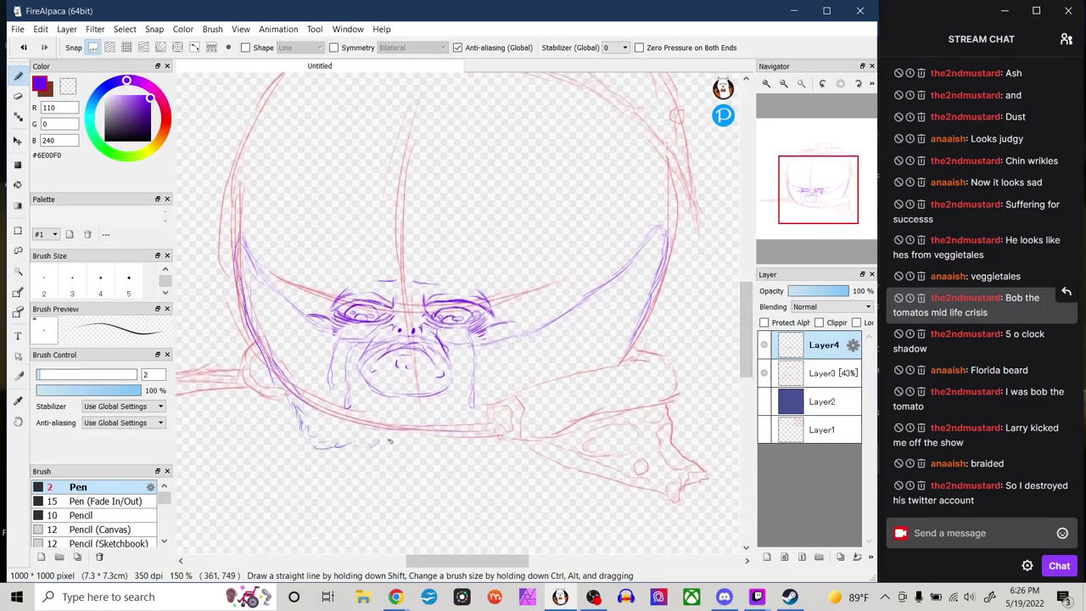
left_click_drag(477, 468, 535, 443)
Add horizontal wrinkle lines across the forehead and a curved seam along the ball's upper-left side.
scroll(370, 293, "up", 1)
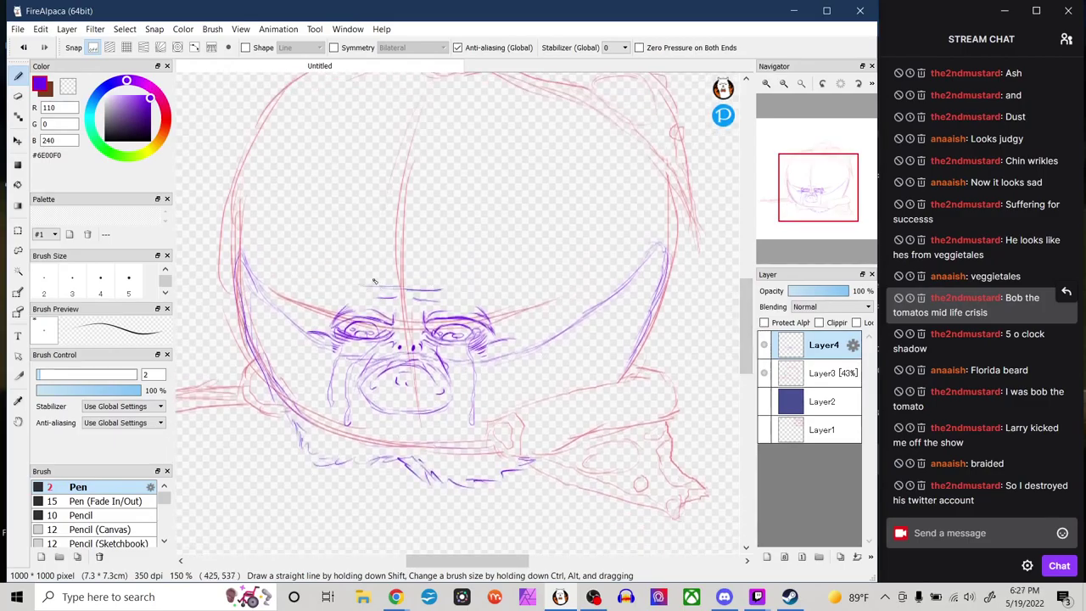
scroll(488, 201, "up", 3)
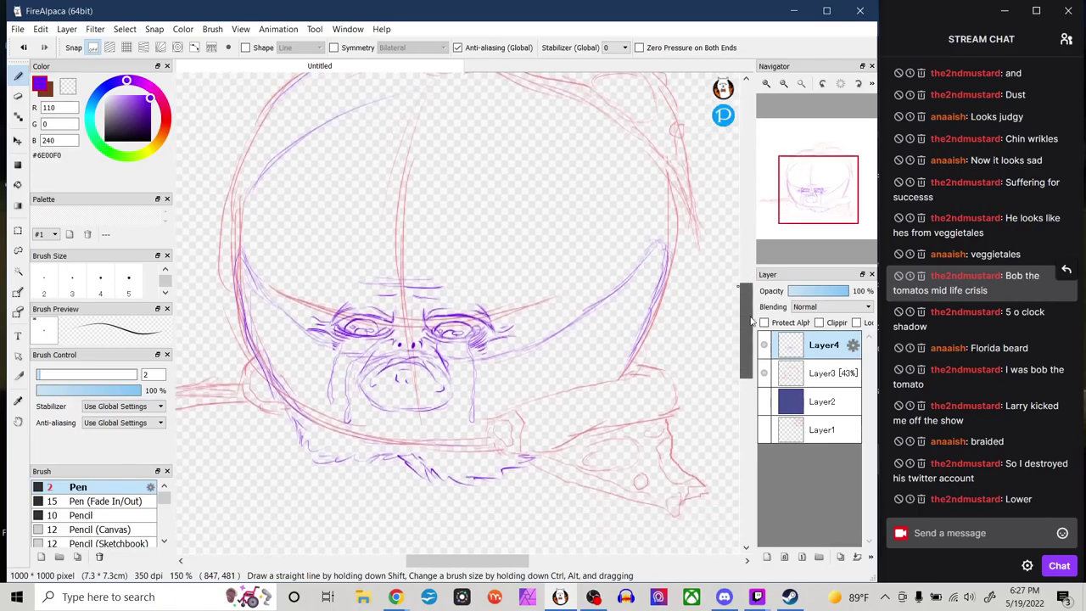
Erase the jagged beard edge beneath the ball with the eraser enlarged to about 44.
scroll(746, 331, "down", 9)
key("e")
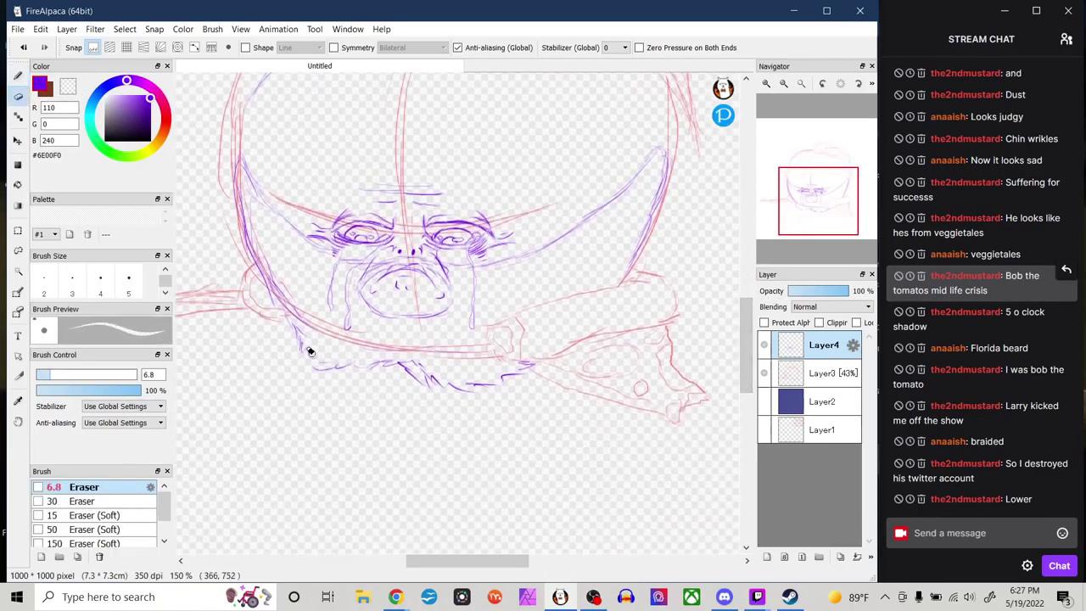
left_click_drag(100, 374, 107, 374)
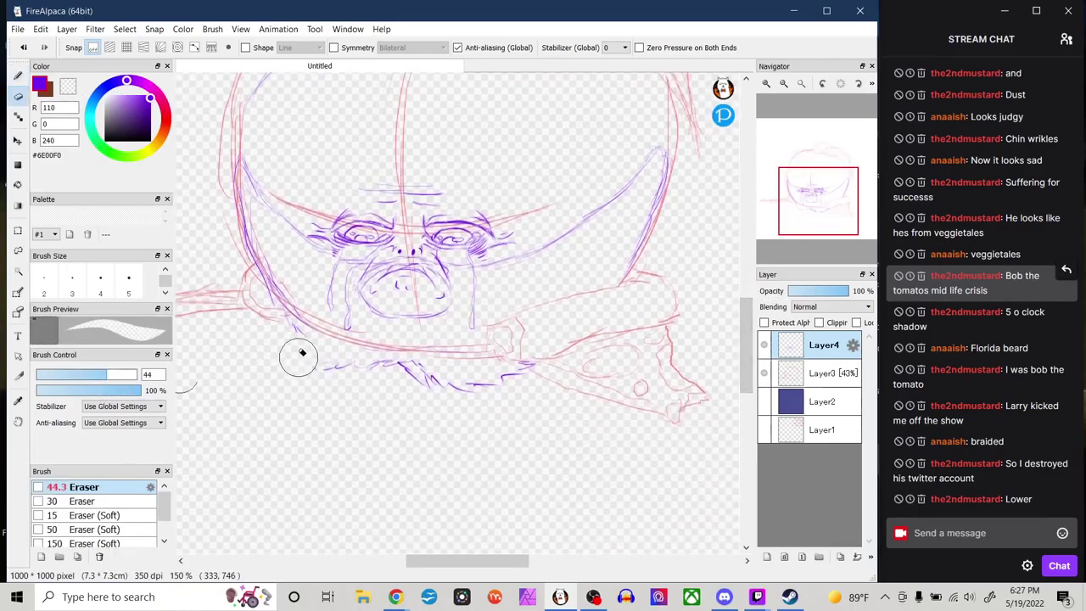
mouse_move(380, 387)
left_mouse_down()
mouse_move(433, 376)
mouse_move(524, 404)
left_mouse_up()
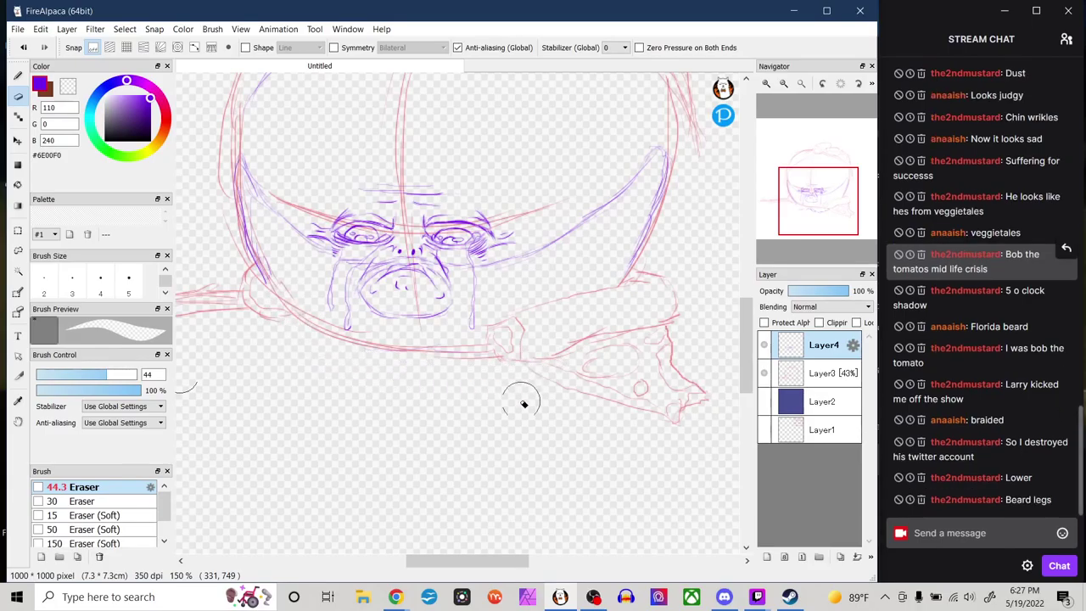
Sketch two legs with feet growing out of the beard and extending diagonally down-left below the ball with the Pen.
left_click(17, 76)
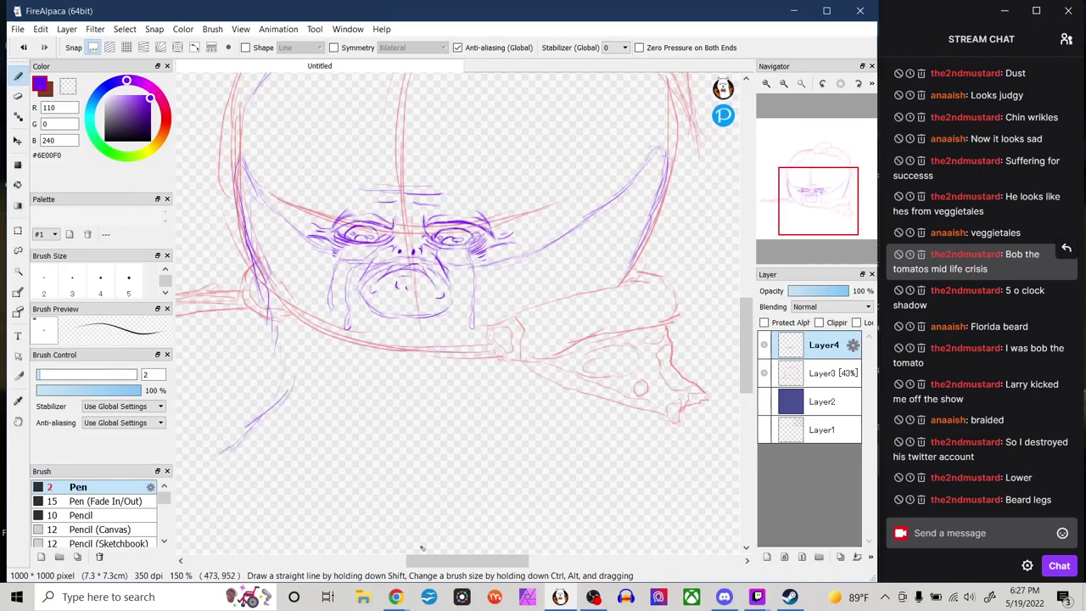
left_click_drag(423, 561, 409, 560)
left_click_drag(289, 456, 273, 464)
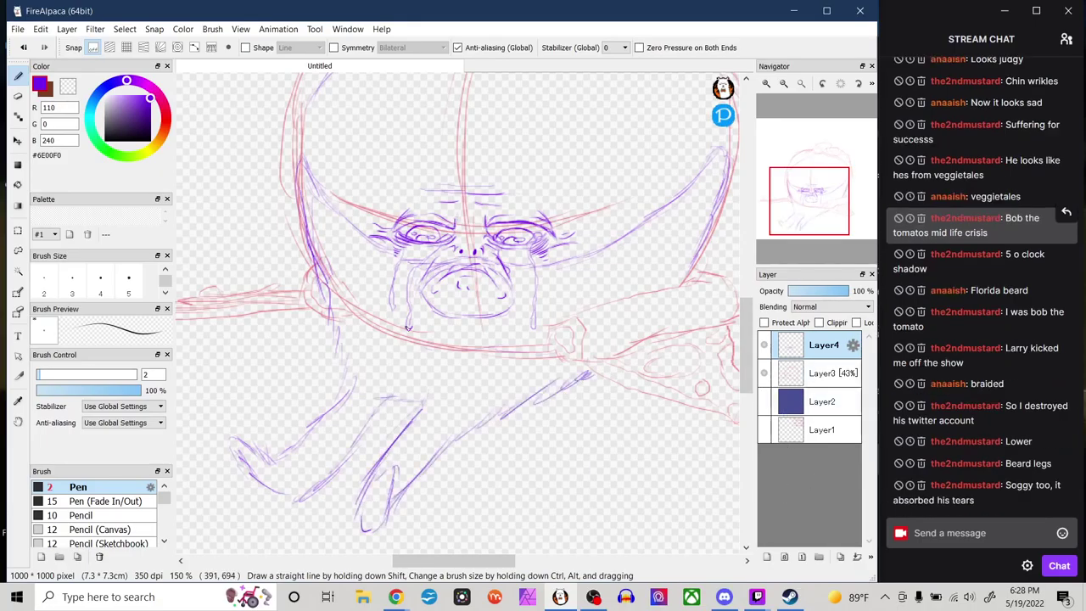
Sketch the volleyball's curved panel seams sweeping diagonally across the ball above the face, with short crossing lines between them.
scroll(730, 338, "down", 3)
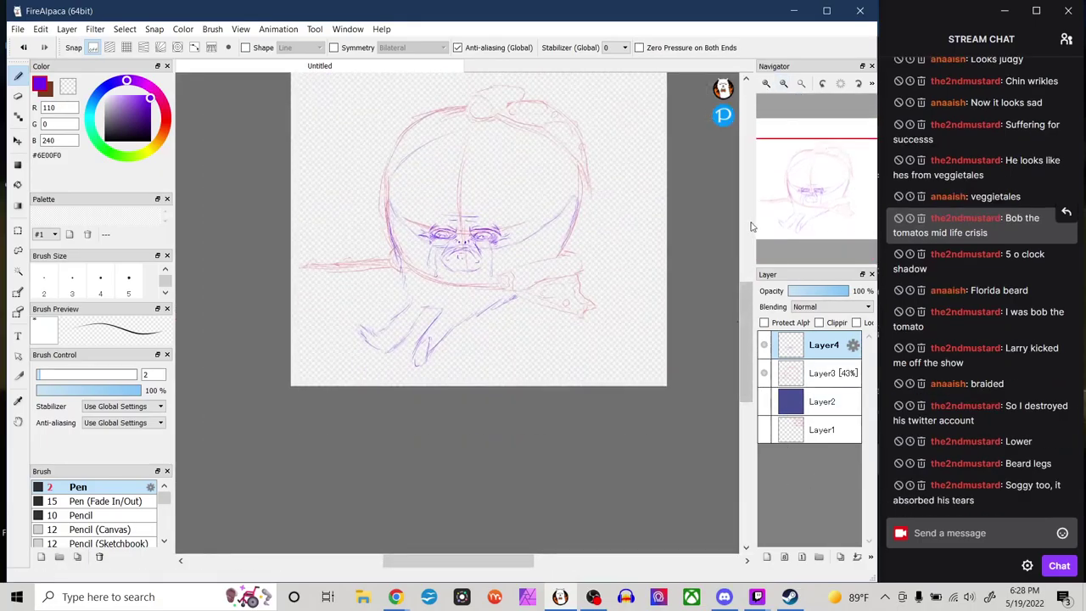
scroll(484, 282, "up", 3)
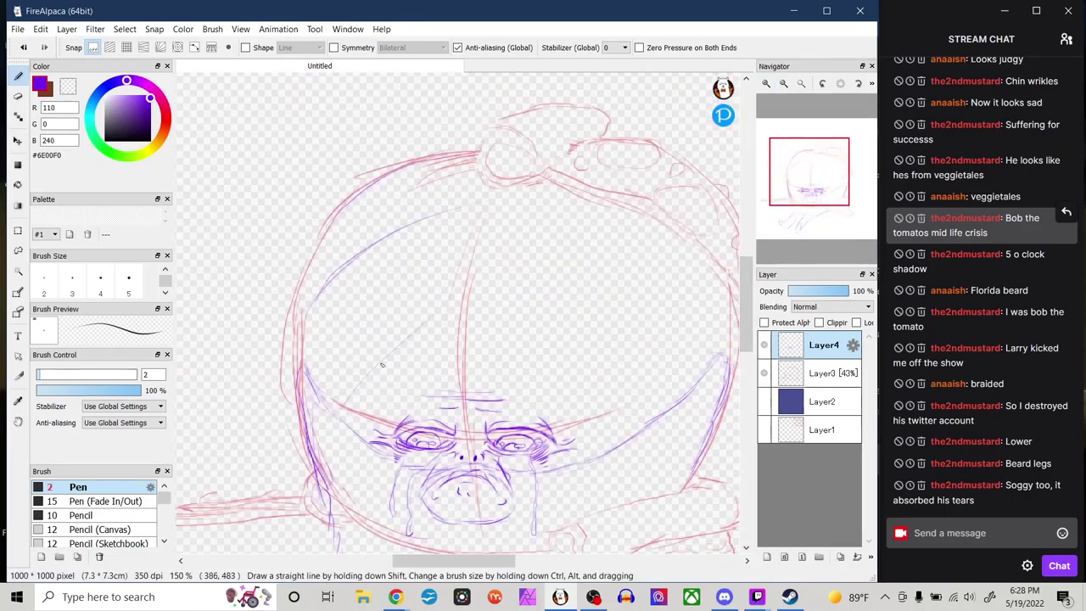
left_click_drag(677, 264, 504, 399)
mouse_move(747, 339)
left_mouse_down()
mouse_move(747, 424)
mouse_move(747, 353)
left_mouse_up()
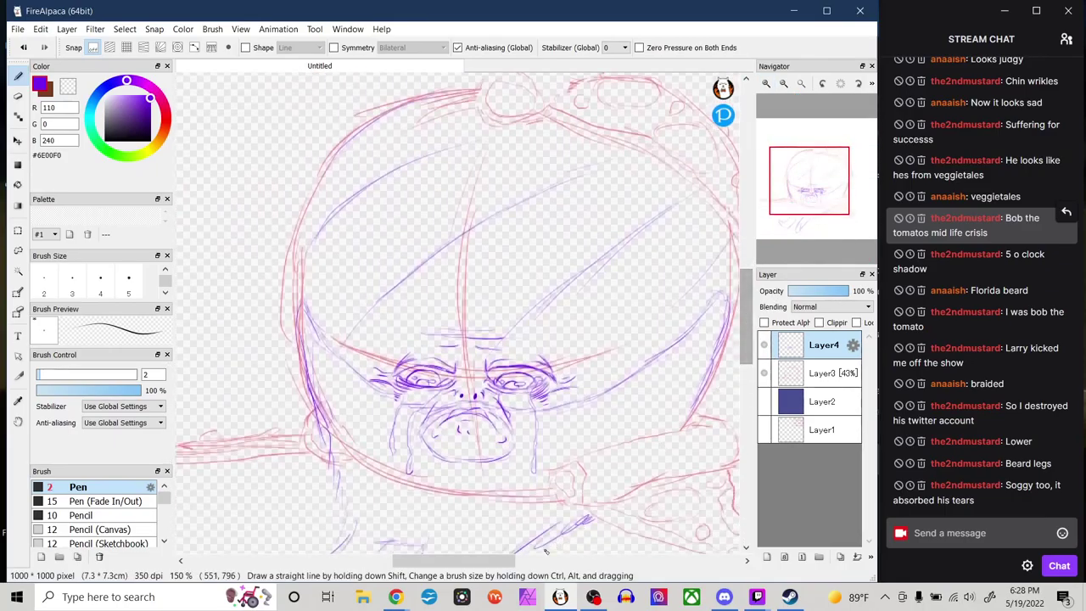
left_click_drag(496, 562, 513, 562)
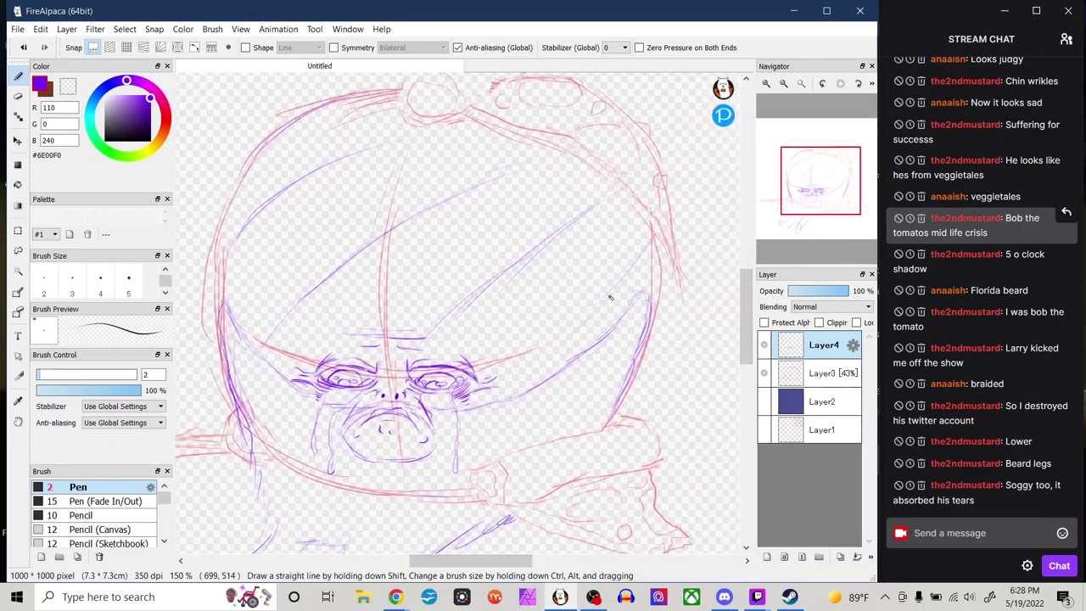
left_click_drag(547, 368, 525, 388)
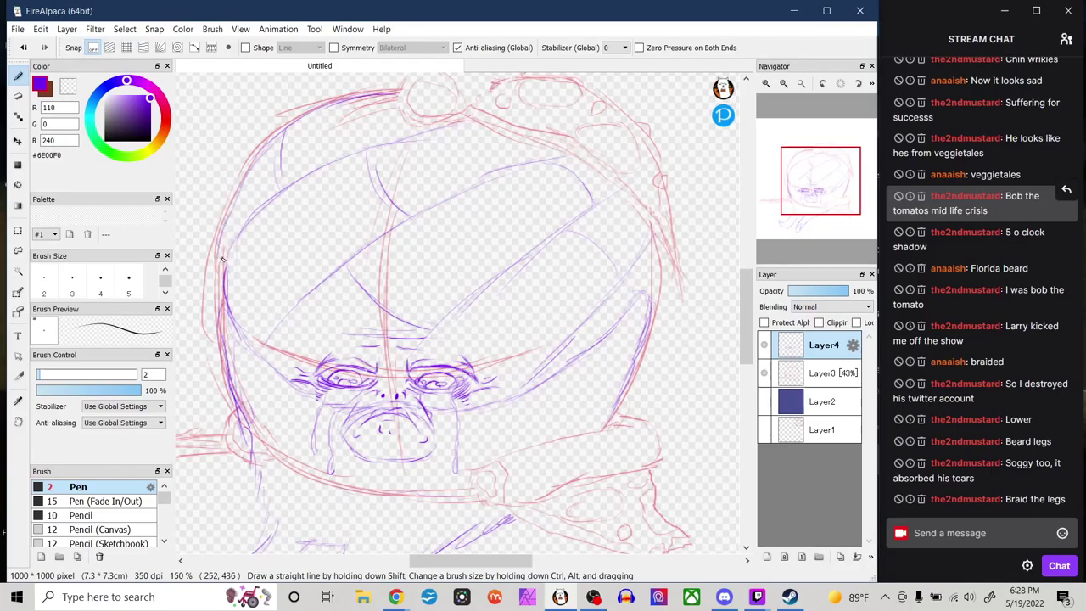
Erase part of the left beard leg's outline and redraw it with crossing braid strands.
scroll(712, 365, "down", 6)
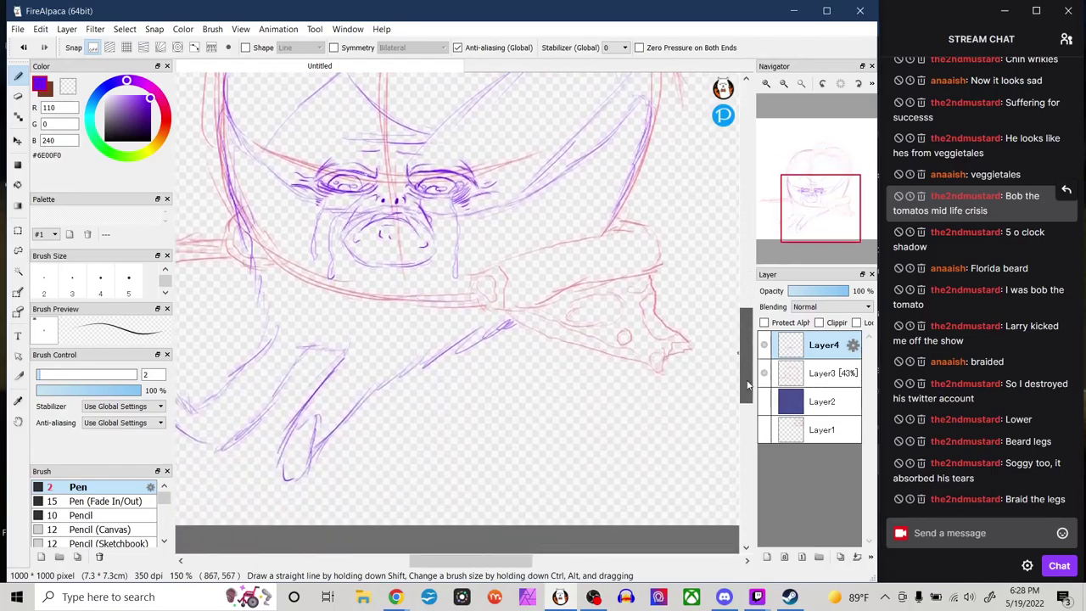
left_click_drag(475, 561, 460, 561)
key("e")
left_click_drag(330, 360, 354, 313)
key("b")
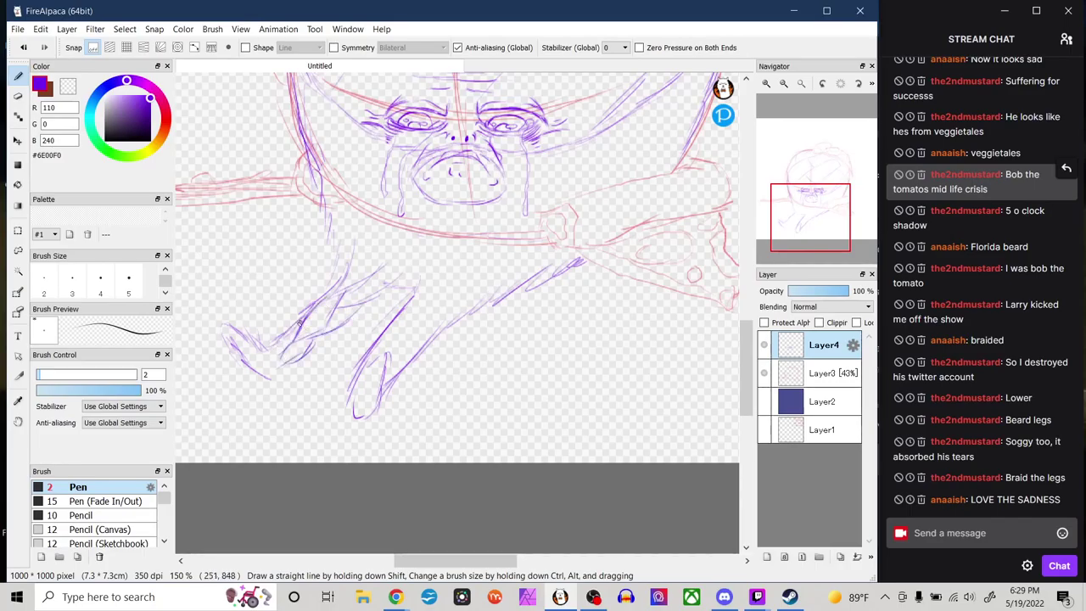
Erase and redraw the left foot, and braid the right leg with loose hair strands joining both legs to the beard.
key("e")
left_click_drag(225, 330, 259, 377)
key("b")
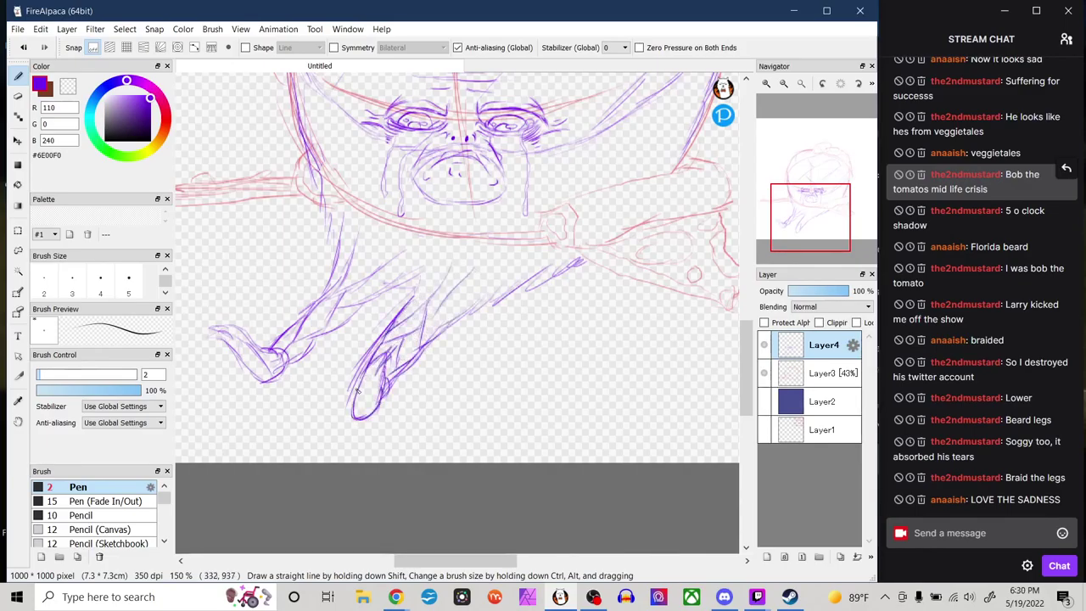
scroll(357, 391, "up", 3)
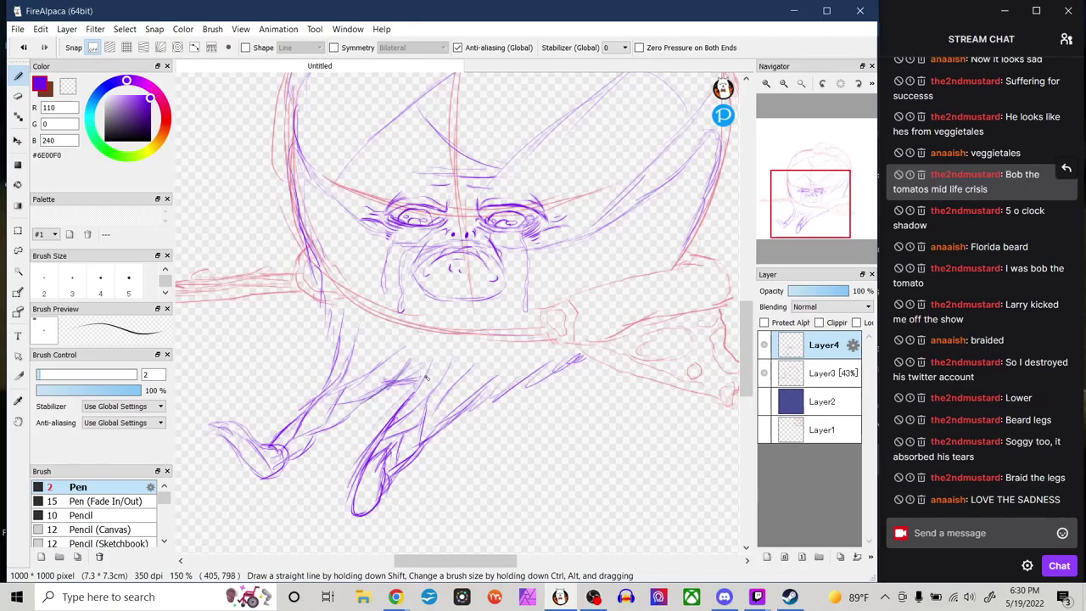
Examine the full sketch on the whole canvas and up close, checking the face, panel seams and braided beard legs.
left_click(803, 83)
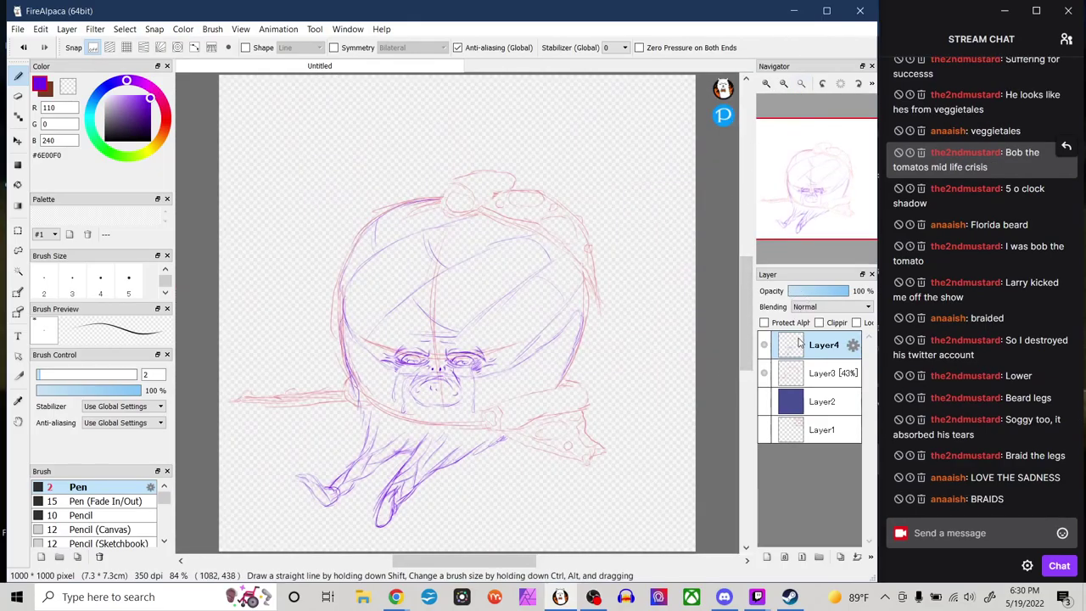
left_click_drag(751, 337, 749, 356)
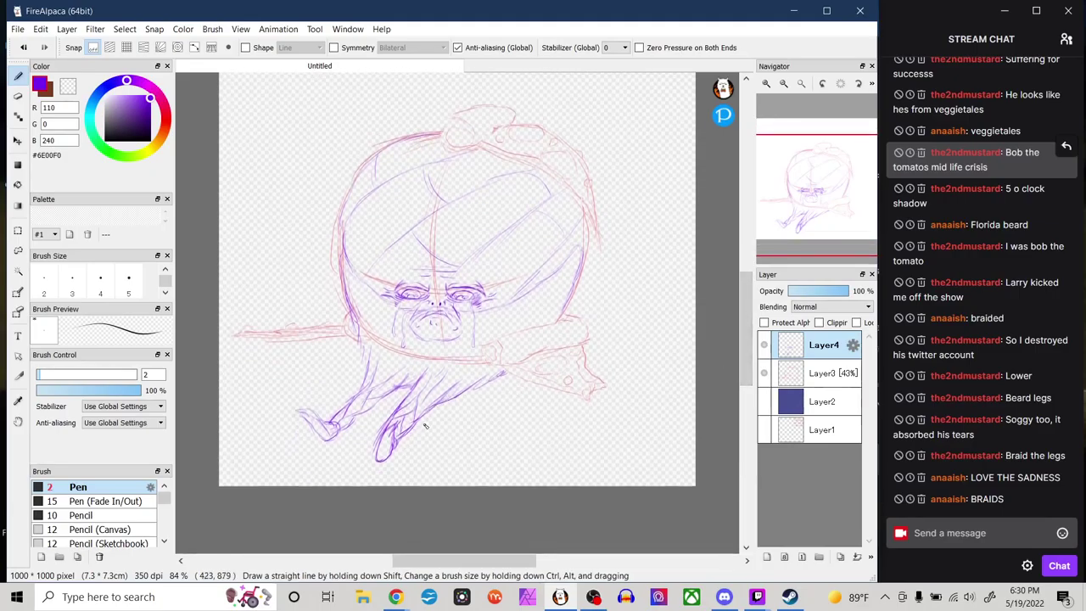
mouse_move(803, 80)
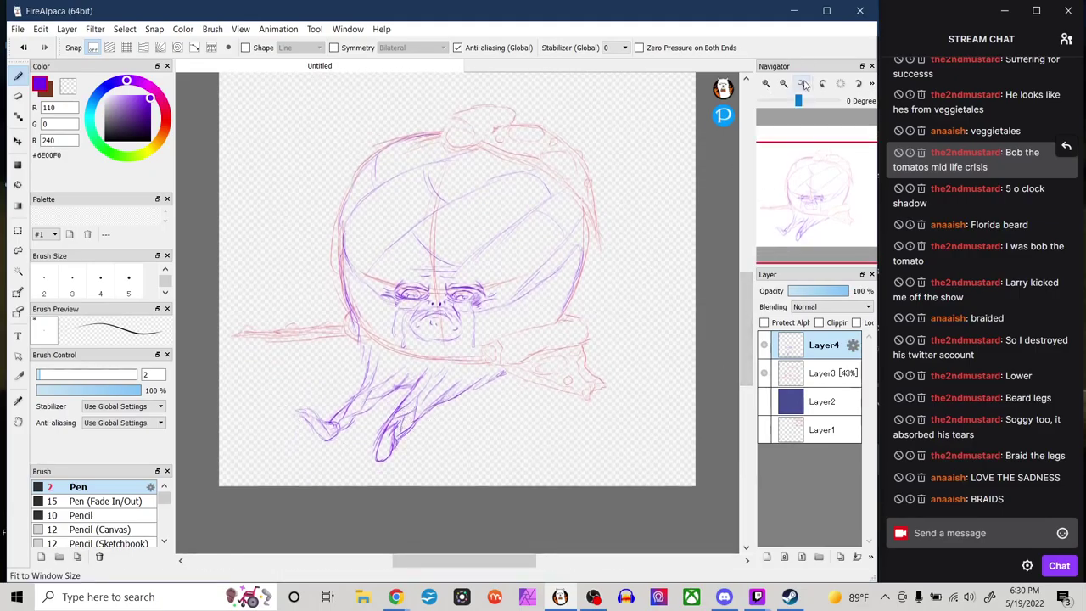
left_click(765, 84)
left_click(765, 84)
mouse_move(747, 341)
left_mouse_down()
mouse_move(746, 316)
mouse_move(747, 335)
left_mouse_up()
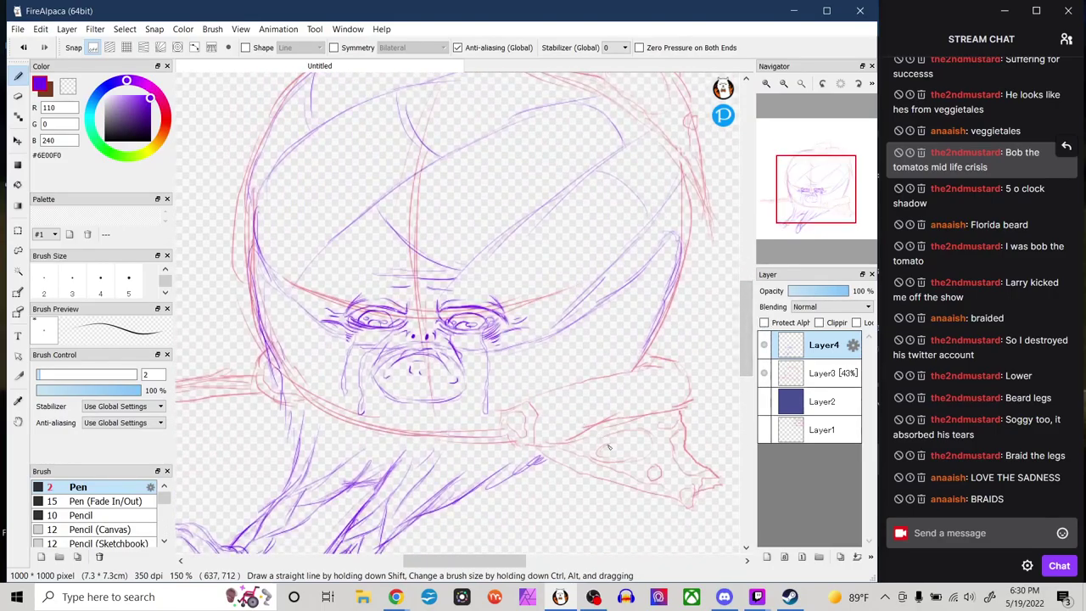
left_click_drag(745, 348, 750, 410)
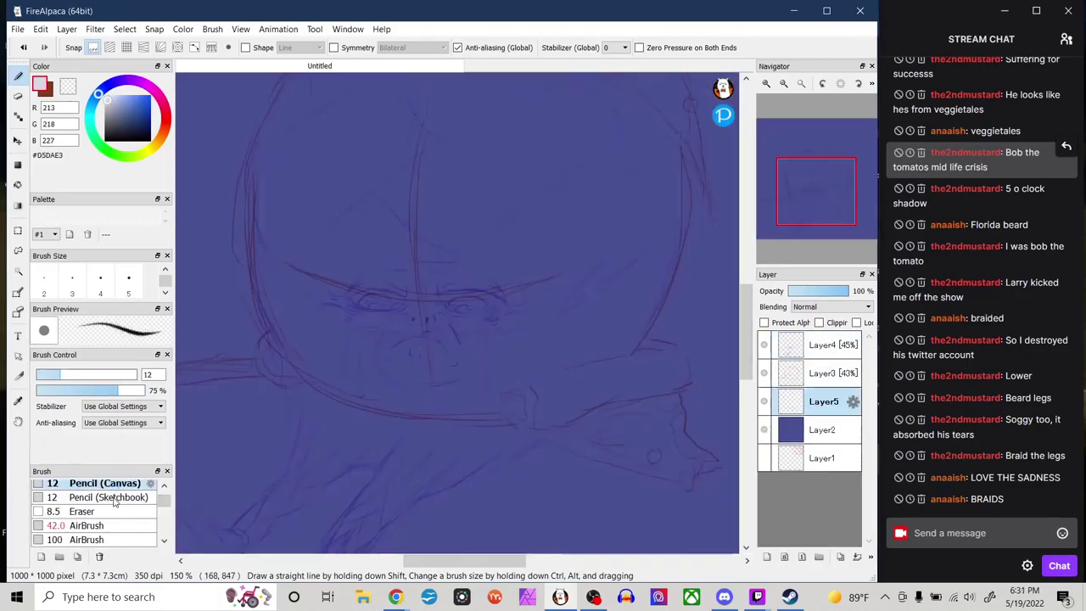
scroll(114, 500, "down", 8)
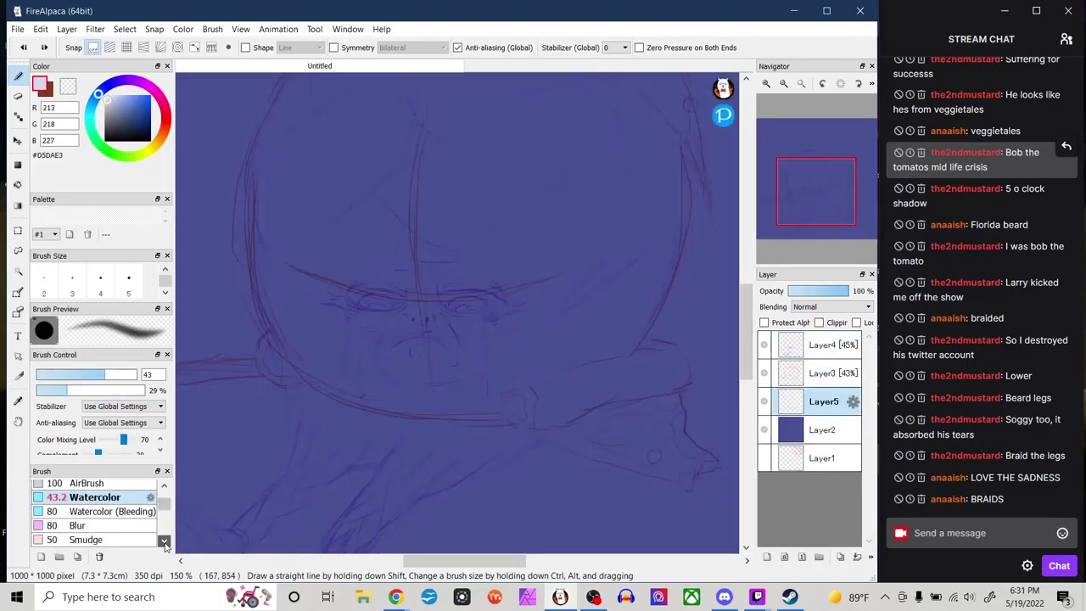
scroll(125, 526, "down", 10)
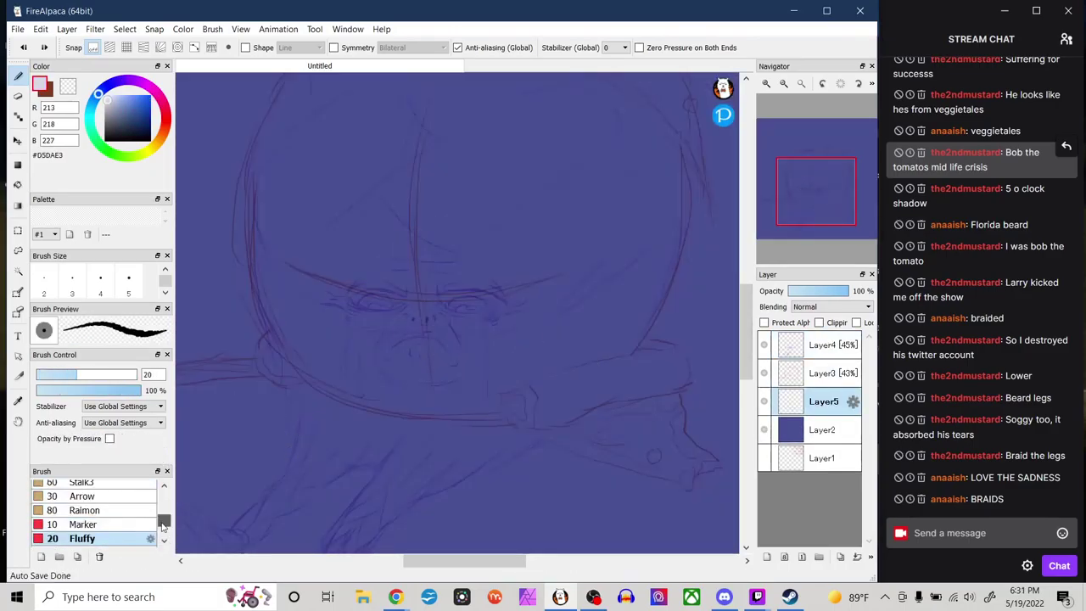
left_click(146, 483)
left_click(155, 423)
left_click(140, 443)
left_click(160, 439)
scroll(127, 500, "up", 10)
Fill the volleyball's round shape with light grey #D5DAE3 using the Pencil brush at size 42.
left_click(110, 489)
left_click(101, 375)
left_click_drag(376, 246, 584, 297)
key("ctrl+z")
left_click(104, 374)
mouse_move(334, 250)
left_mouse_down()
mouse_move(536, 323)
mouse_move(645, 291)
mouse_move(660, 158)
mouse_move(611, 352)
mouse_move(485, 400)
mouse_move(345, 363)
mouse_move(458, 373)
mouse_move(288, 254)
mouse_move(271, 179)
mouse_move(304, 354)
left_mouse_up()
scroll(657, 284, "up", 3)
mouse_move(657, 283)
left_mouse_down()
mouse_move(373, 161)
mouse_move(274, 262)
mouse_move(458, 274)
mouse_move(598, 259)
left_mouse_up()
scroll(598, 258, "down", 1)
left_click_drag(611, 425, 655, 313)
Temporarily hide the red guide sketch on Layer3 and fill out the ball's left edge in light grey.
left_click(764, 373)
left_click(765, 430)
left_click(764, 430)
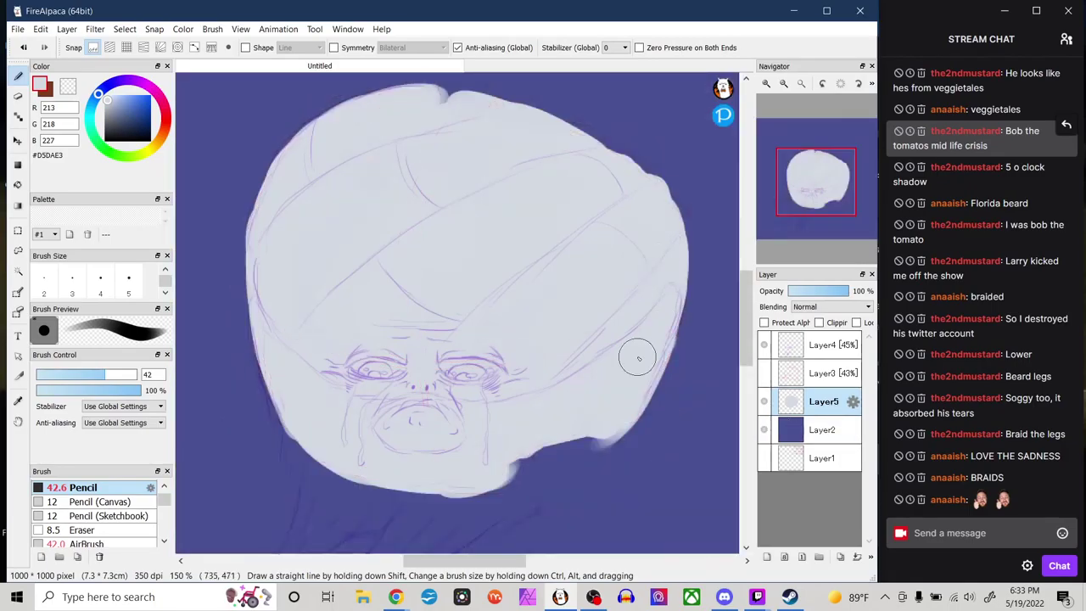
left_click_drag(310, 155, 298, 402)
left_click_drag(263, 282, 277, 375)
left_click(765, 373)
Add a layer above the ball for the beard and set Pencil (Sketchbook) to size 19 in mauve #A18D9E.
scroll(323, 437, "down", 1)
key("x")
right_click(340, 276)
left_click(110, 112)
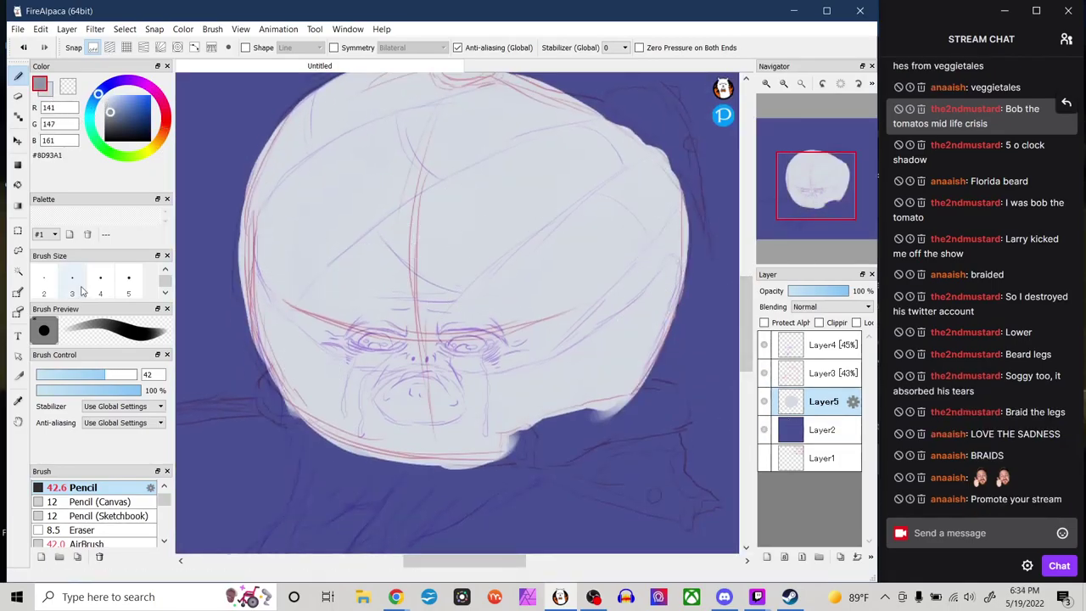
left_click(94, 501)
left_click(109, 515)
left_click(769, 558)
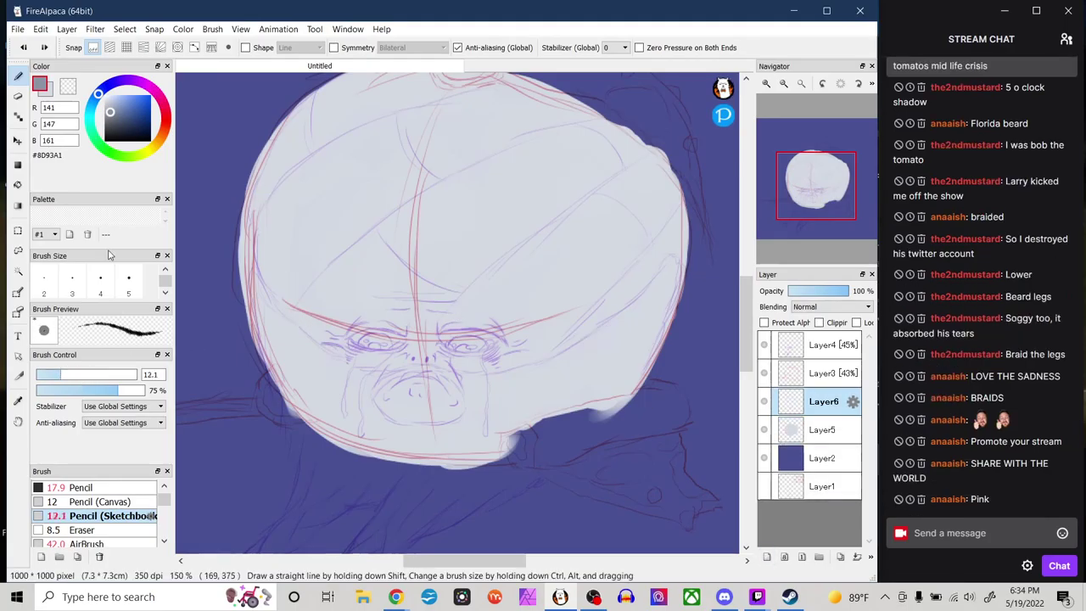
left_click(150, 88)
left_click(77, 374)
Paint the mauve beard across the lower ball and down into both braided legs, leaving the mouth area clear.
mouse_move(535, 390)
left_mouse_down()
mouse_move(679, 237)
mouse_move(518, 382)
mouse_move(372, 383)
mouse_move(560, 407)
mouse_move(620, 374)
mouse_move(679, 263)
mouse_move(645, 339)
left_mouse_up()
mouse_move(365, 387)
left_mouse_down()
mouse_move(285, 332)
mouse_move(244, 263)
mouse_move(250, 296)
mouse_move(308, 367)
mouse_move(359, 393)
mouse_move(283, 387)
mouse_move(293, 431)
mouse_move(364, 406)
mouse_move(411, 451)
mouse_move(441, 433)
mouse_move(507, 438)
mouse_move(401, 450)
left_mouse_up()
scroll(399, 432, "down", 3)
mouse_move(526, 339)
left_mouse_down()
mouse_move(497, 364)
mouse_move(479, 345)
mouse_move(440, 345)
mouse_move(373, 404)
mouse_move(358, 474)
mouse_move(339, 492)
left_mouse_up()
left_click_drag(466, 561, 429, 561)
mouse_move(465, 319)
left_mouse_down()
mouse_move(458, 399)
mouse_move(556, 357)
mouse_move(461, 394)
mouse_move(407, 458)
mouse_move(369, 442)
mouse_move(385, 455)
left_mouse_up()
mouse_move(551, 339)
left_mouse_down()
mouse_move(369, 363)
mouse_move(382, 451)
left_mouse_up()
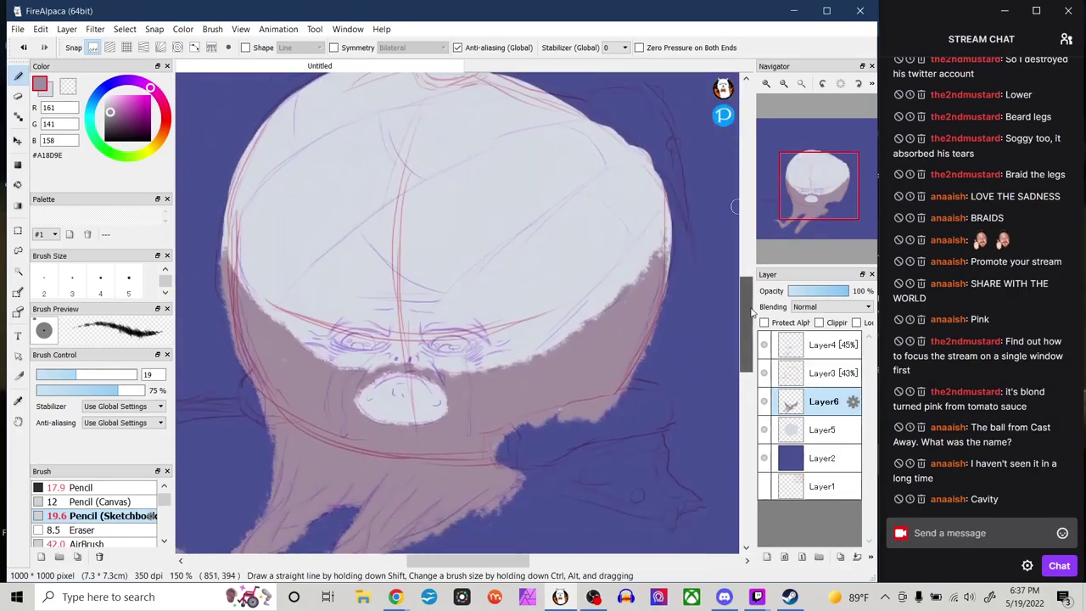
Refine the moustache and beard edge around the mouth with Pencil (Sketchbook) at size 11.
scroll(408, 391, "up", 2)
key("e")
left_click(99, 515)
key("b")
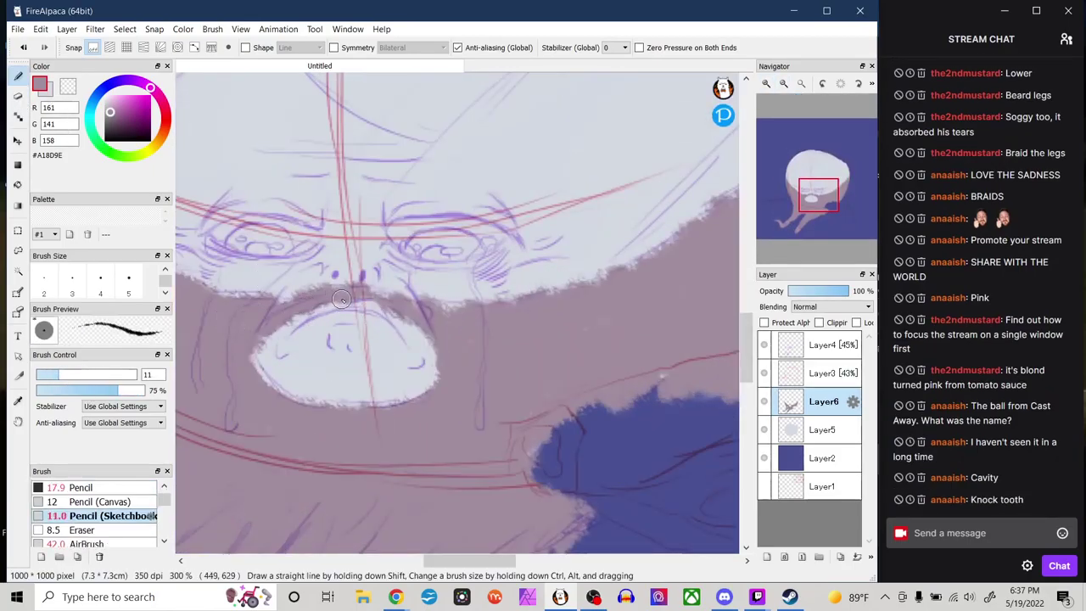
scroll(369, 312, "down", 3)
scroll(453, 414, "up", 1)
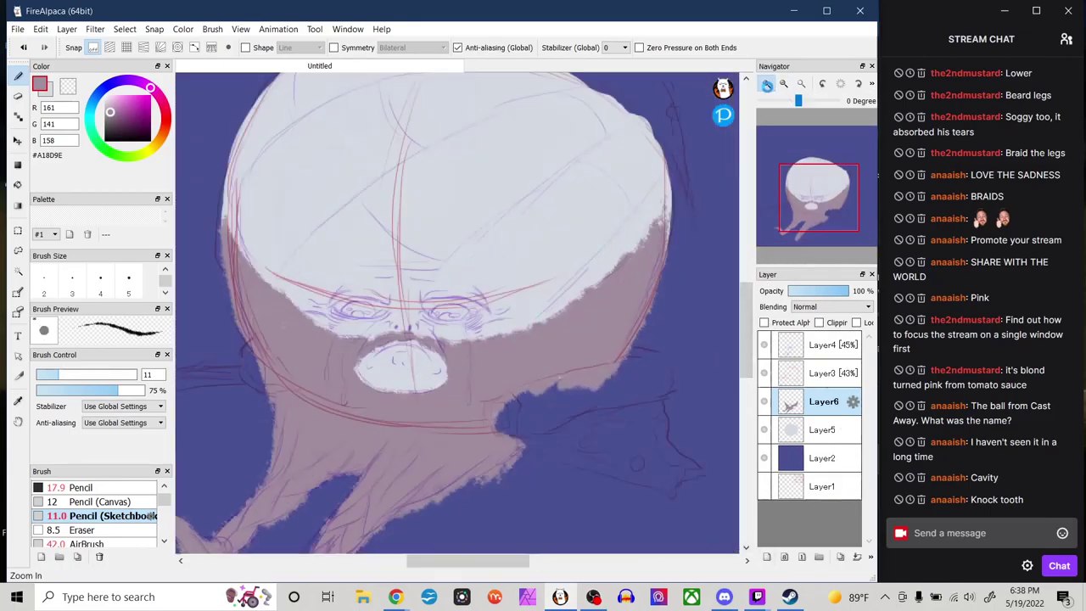
scroll(443, 212, "down", 1)
Add a new layer above the beard, choose a golden brown, and try a crust stroke on the right pizza slice.
left_click(767, 556)
scroll(611, 307, "up", 2)
left_click(105, 502)
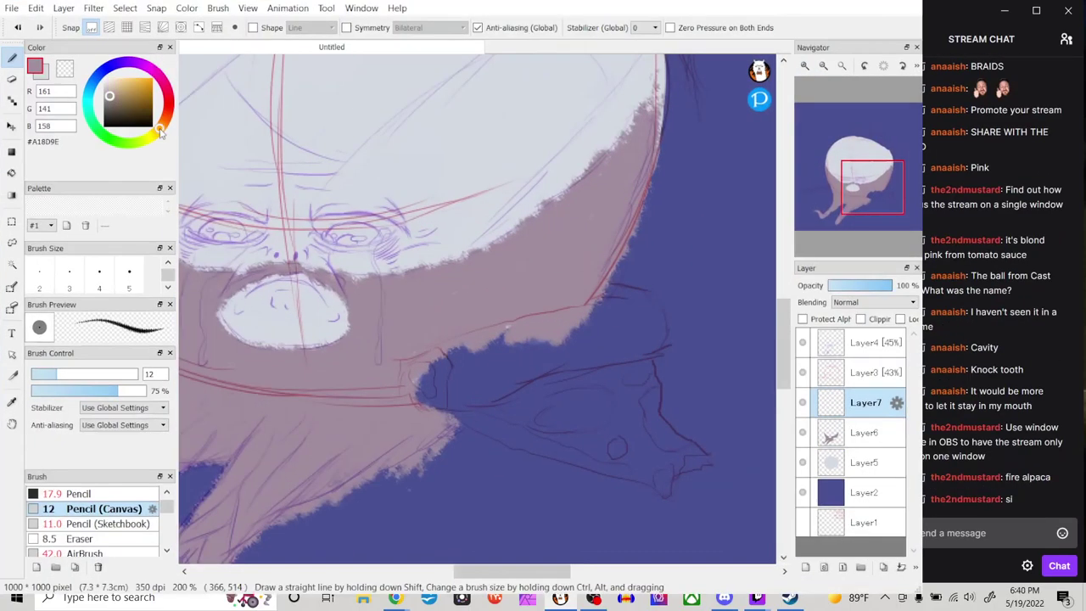
left_click(137, 89)
scroll(94, 518, "down", 3)
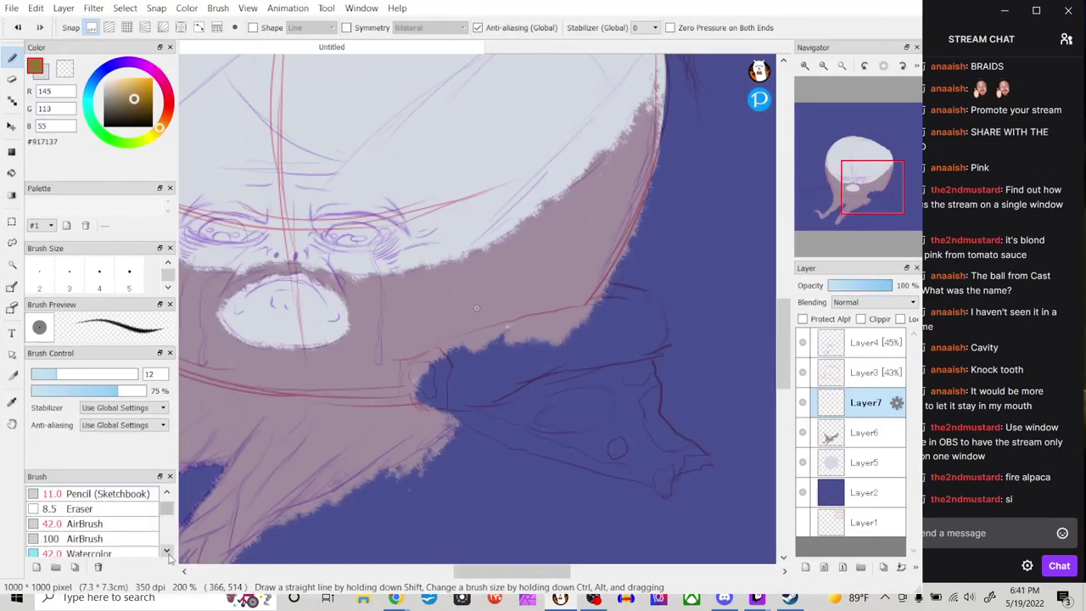
left_click(110, 509)
left_click(126, 92)
mouse_move(458, 351)
left_mouse_down()
mouse_move(618, 356)
mouse_move(647, 311)
mouse_move(564, 325)
mouse_move(431, 399)
mouse_move(576, 348)
mouse_move(542, 357)
mouse_move(655, 336)
mouse_move(609, 310)
mouse_move(426, 362)
mouse_move(499, 389)
left_mouse_up()
key("ctrl+z")
Paint the thick crust of the right pizza slice golden brown with the Pencil brush.
scroll(115, 517, "up", 3)
left_click(117, 514)
left_click_drag(618, 320, 636, 328)
left_click(448, 368)
mouse_move(512, 571)
left_mouse_down()
mouse_move(414, 571)
mouse_move(427, 571)
left_mouse_up()
Add a layer between the background and the ball and paint the left slice's crust golden brown.
left_click(864, 492)
left_click(806, 567)
left_click_drag(507, 289, 519, 343)
left_click_drag(427, 571, 472, 571)
Paint the golden-brown crust of the pizza slice on top of the ball on Layer7.
left_click(864, 402)
left_click_drag(784, 344, 783, 265)
left_click_drag(472, 571, 501, 572)
mouse_move(381, 255)
left_mouse_down()
mouse_move(392, 265)
mouse_move(514, 247)
mouse_move(382, 263)
mouse_move(449, 265)
left_mouse_up()
Add a layer between the beard and the crusts and paint the right slice's underside in a pale beige.
left_click_drag(785, 282, 783, 342)
left_click_drag(501, 571, 480, 572)
left_click_drag(773, 340, 773, 311)
left_click_drag(479, 571, 525, 571)
left_click(853, 433)
left_click(797, 567)
left_click(119, 95)
left_click(110, 95)
left_click(53, 375)
mouse_move(297, 167)
left_mouse_down()
mouse_move(449, 223)
mouse_move(579, 346)
left_mouse_up()
Paint the thin beige underside of the top pizza slice where it follows the ball's edge.
left_click(48, 375)
key("Right")
key("Right")
key("Right")
key("Right")
left_click_drag(503, 403, 458, 465)
left_click_drag(482, 571, 410, 560)
left_click_drag(773, 331, 773, 365)
left_click_drag(464, 178, 472, 273)
left_click_drag(475, 238, 488, 321)
key("Left")
key("Left")
key("Left")
key("Left")
mouse_move(578, 334)
left_mouse_down()
mouse_move(581, 321)
mouse_move(618, 307)
mouse_move(607, 312)
left_mouse_up()
Add a layer beneath the left crust and paint the left slice's long, thin underside in beige.
mouse_move(530, 571)
left_mouse_down()
mouse_move(422, 558)
mouse_move(435, 560)
left_mouse_up()
left_click(855, 523)
left_click(795, 567)
mouse_move(386, 175)
left_mouse_down()
mouse_move(444, 173)
mouse_move(341, 181)
left_mouse_up()
left_click_drag(441, 183, 331, 186)
left_click_drag(392, 571, 372, 570)
mouse_move(403, 181)
left_mouse_down()
mouse_move(261, 187)
mouse_move(556, 179)
left_mouse_up()
mouse_move(400, 571)
left_mouse_down()
mouse_move(505, 571)
mouse_move(405, 572)
left_mouse_up()
right_click(584, 303)
left_click_drag(556, 173, 299, 185)
left_click_drag(431, 572, 461, 546)
Add a new layer and paint yellow cheese #DDC051 along the left slice with the Pencil at size 7.1.
right_click(339, 183)
left_click(795, 567)
left_click_drag(525, 163, 263, 181)
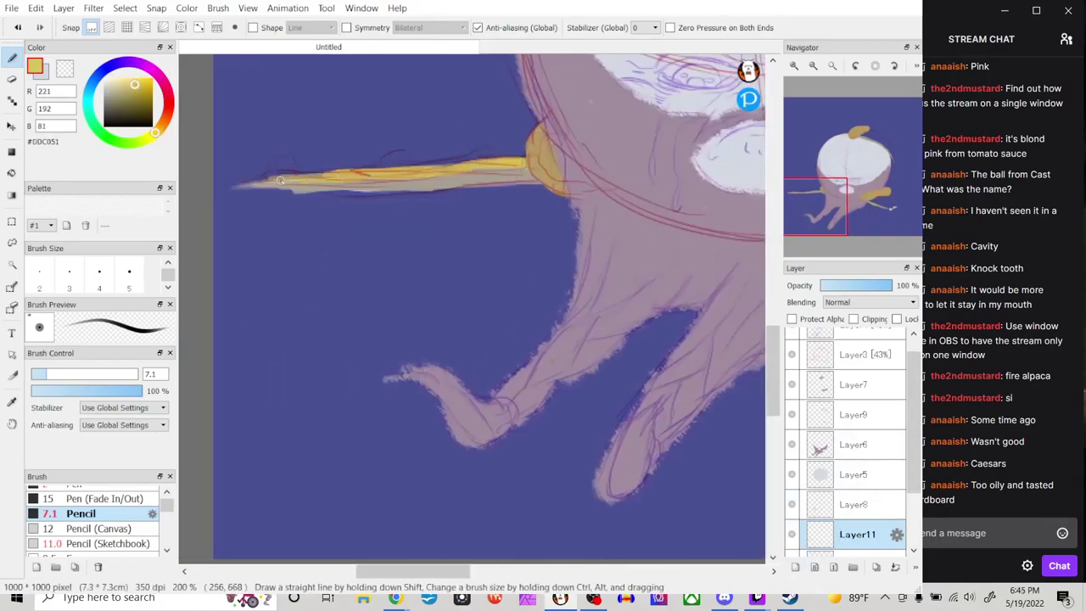
left_click_drag(344, 176, 244, 184)
Add a layer, place it beneath the crust layer, and fill the right slice's cheese in yellow with the Pencil at size 10.1.
left_click_drag(410, 571, 532, 527)
mouse_move(914, 444)
left_mouse_down()
mouse_move(914, 456)
mouse_move(914, 416)
left_mouse_up()
left_click(853, 402)
left_click(795, 567)
left_click(895, 67)
key("bracketright")
key("bracketright")
key("bracketright")
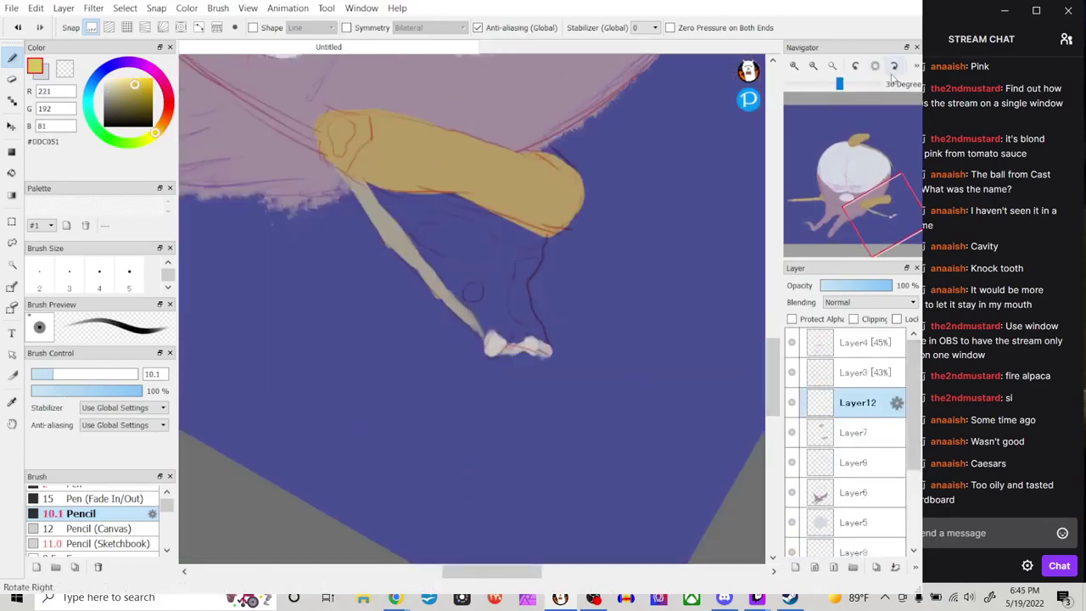
left_click(894, 66)
left_click_drag(822, 403, 821, 437)
mouse_move(526, 207)
left_mouse_down()
mouse_move(556, 305)
mouse_move(505, 374)
mouse_move(469, 263)
mouse_move(448, 135)
mouse_move(496, 321)
mouse_move(513, 337)
left_mouse_up()
Fill the top pizza slice with yellow cheese down to its tip along the ball's right side.
left_click_drag(772, 374, 772, 286)
left_click_drag(453, 572, 530, 572)
left_click_drag(772, 286, 773, 324)
left_click_drag(485, 158, 534, 275)
mouse_move(534, 275)
left_mouse_down()
mouse_move(498, 174)
mouse_move(511, 369)
mouse_move(405, 480)
mouse_move(482, 322)
mouse_move(462, 218)
mouse_move(499, 222)
mouse_move(446, 437)
mouse_move(499, 305)
left_mouse_up()
left_click(875, 65)
left_click(813, 65)
left_click_drag(509, 574, 463, 575)
left_click_drag(772, 327, 773, 334)
Add a layer above the cheese and paint pepperoni on the right and top slices in dark red #824F45.
left_click(795, 567)
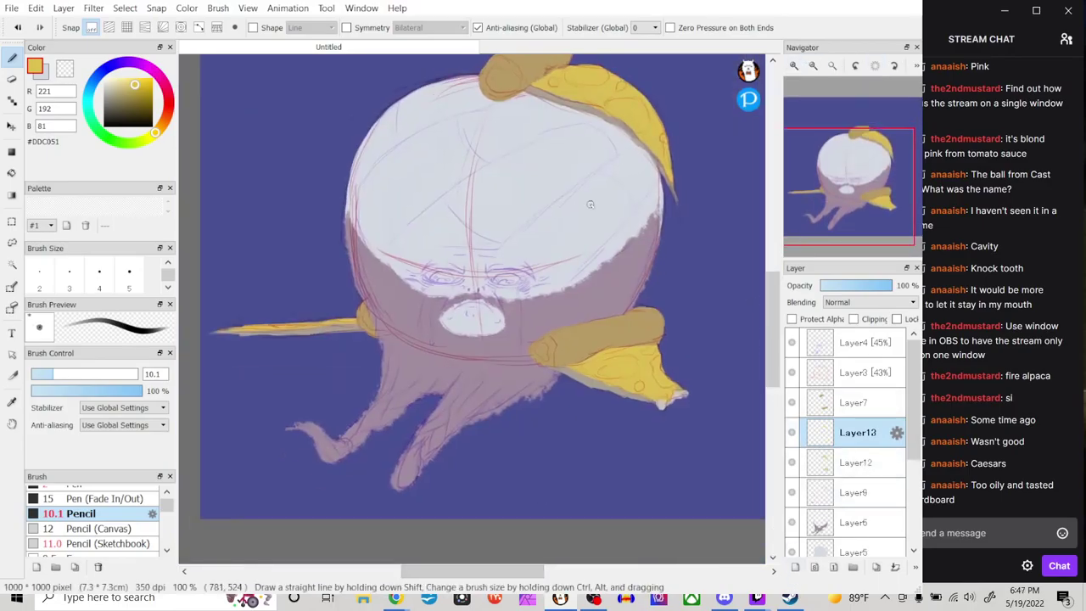
left_click(167, 109)
left_click_drag(137, 95, 126, 102)
mouse_move(610, 365)
left_mouse_down()
mouse_move(615, 378)
mouse_move(661, 383)
left_mouse_up()
scroll(670, 323, "up", 3)
left_click_drag(612, 233, 641, 252)
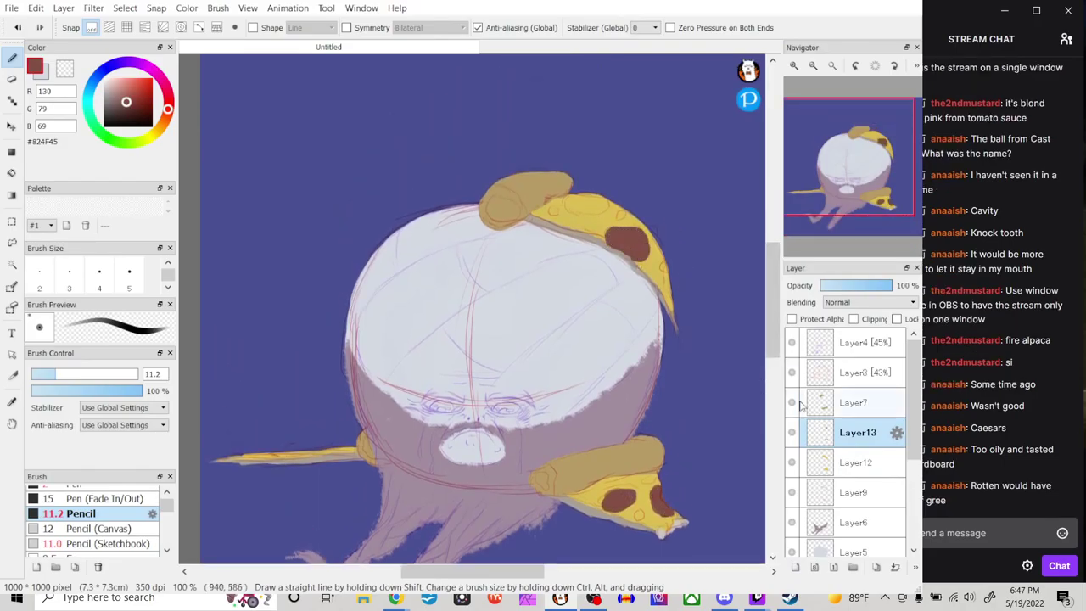
Paint a second pepperoni on the top slice and reduce the Pencil size to 8.4 for its edges.
scroll(610, 243, "up", 1)
left_click_drag(592, 211, 573, 206)
key("Right")
key("Right")
key("Right")
key("Right")
key("bracketleft")
key("bracketleft")
key("bracketleft")
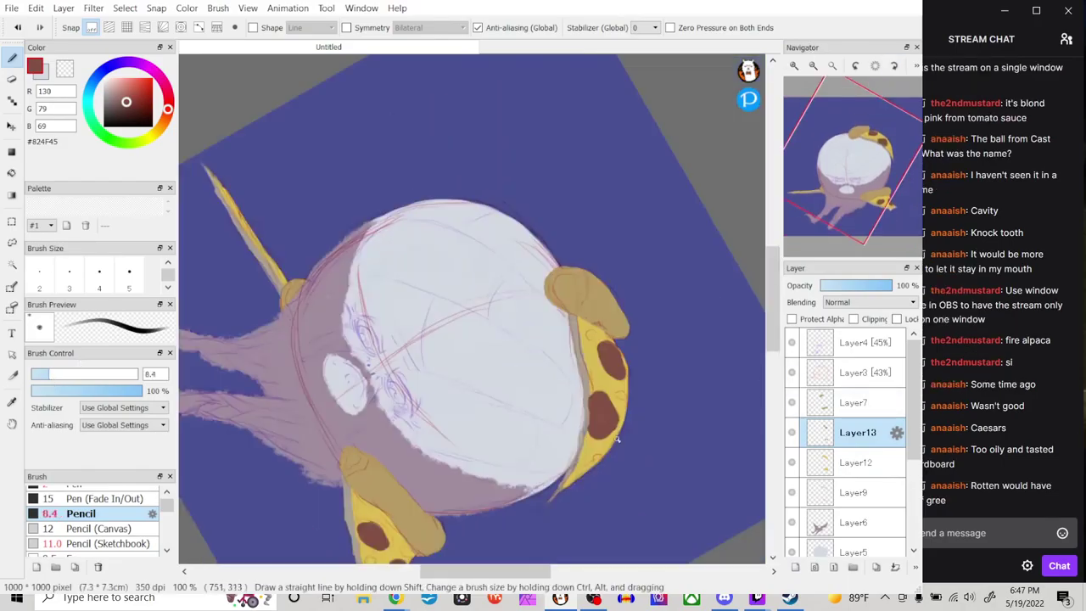
Paint thin dark red pepperoni strips along the upper edge of the left pizza slice.
left_click_drag(289, 280, 472, 309)
key("Up")
key("ctrl+plus")
key("ctrl+plus")
key("ctrl+plus")
left_click_drag(431, 272, 366, 288)
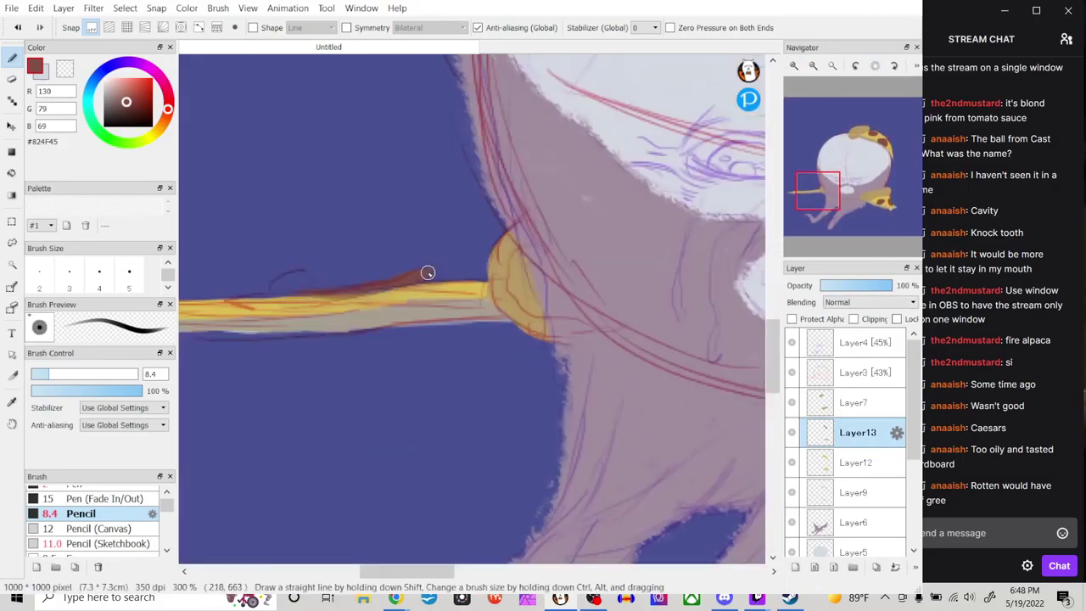
left_click_drag(443, 574, 421, 573)
left_click(40, 378)
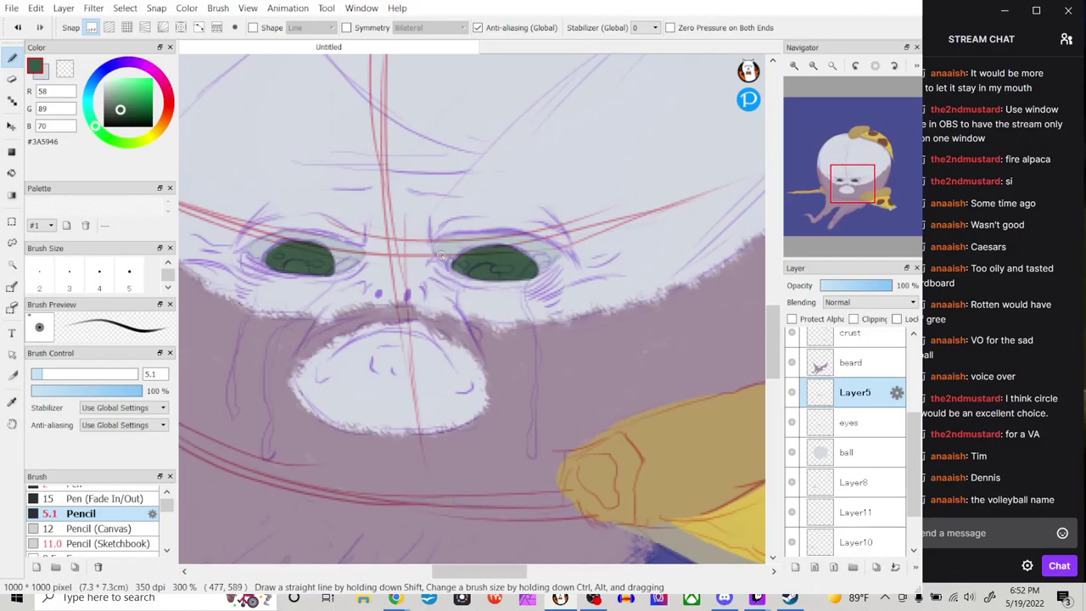
Add a layer above the ball layer and set the Pencil to grey-blue #7E86A7, size about 15, at 92% opacity.
left_click_drag(474, 576, 465, 578)
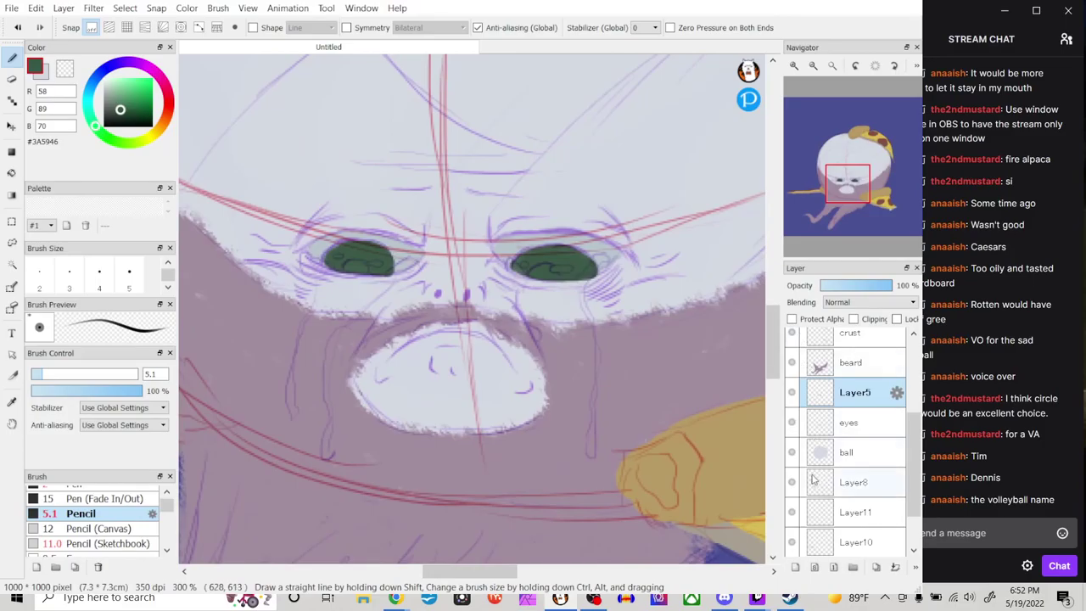
left_click(845, 457)
left_click(803, 184)
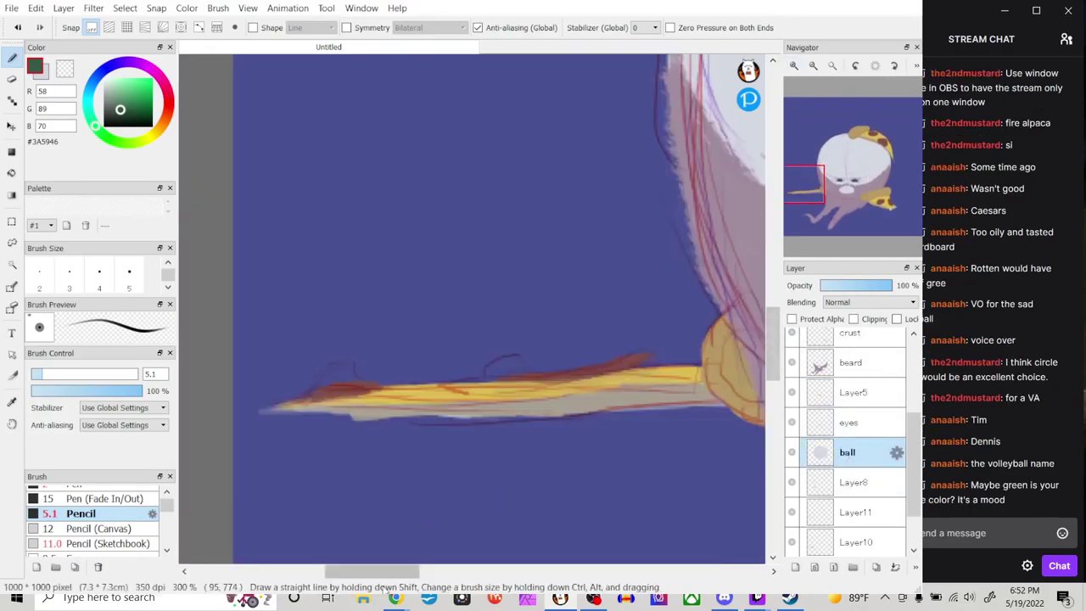
left_click_drag(373, 571, 488, 578)
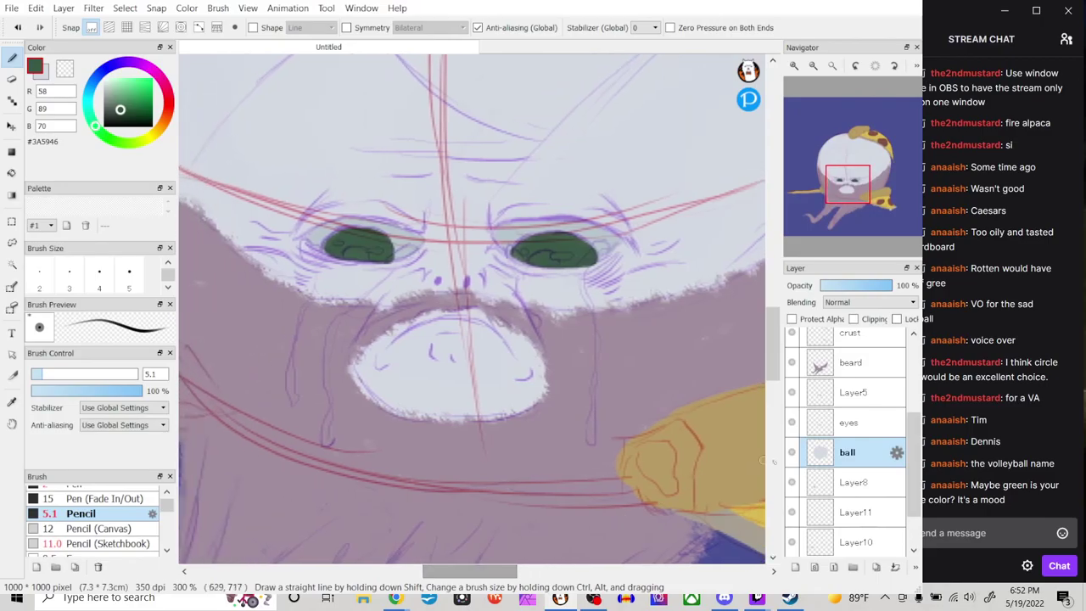
left_click(795, 566)
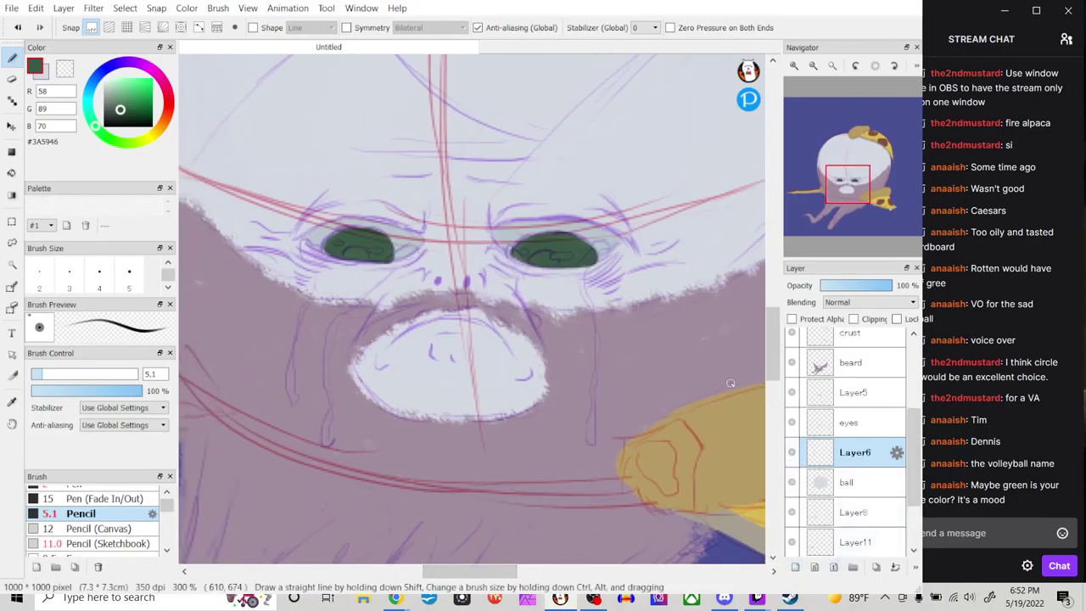
left_click(249, 113, "alt")
left_click(115, 95)
left_click(69, 374)
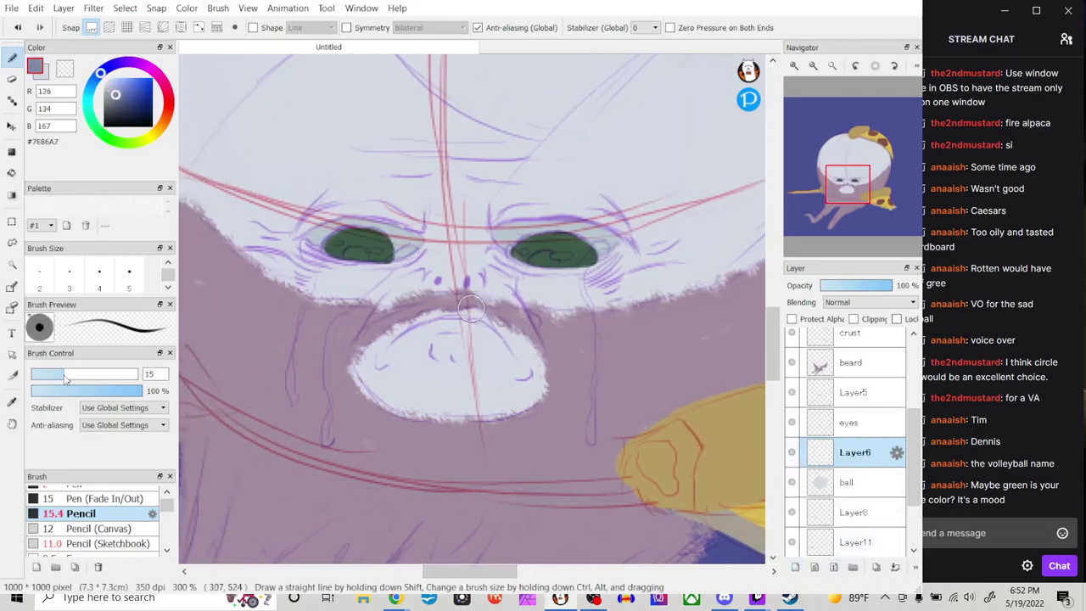
left_click(137, 391)
Shade the skin around both eyes, the brow and the sides of the nose in grey-blue #7E86A7.
mouse_move(355, 264)
left_mouse_down()
mouse_move(413, 251)
mouse_move(435, 272)
mouse_move(433, 181)
mouse_move(477, 203)
mouse_move(494, 192)
mouse_move(467, 184)
mouse_move(482, 235)
mouse_move(552, 278)
mouse_move(633, 252)
mouse_move(524, 277)
mouse_move(671, 251)
mouse_move(617, 283)
mouse_move(661, 274)
mouse_move(522, 293)
mouse_move(486, 255)
mouse_move(491, 264)
mouse_move(391, 287)
mouse_move(306, 244)
mouse_move(320, 231)
mouse_move(524, 235)
mouse_move(536, 226)
mouse_move(608, 247)
mouse_move(390, 212)
mouse_move(408, 182)
mouse_move(318, 201)
mouse_move(509, 189)
mouse_move(619, 205)
mouse_move(643, 248)
mouse_move(409, 269)
mouse_move(387, 303)
mouse_move(306, 290)
left_mouse_up()
left_click_drag(293, 241, 265, 230)
left_click_drag(652, 270, 703, 270)
left_click_drag(611, 278, 557, 267)
Paint a soft grey-blue shadow along the curve of the frowning mouth, using a smaller Pencil for its upper edge.
mouse_move(396, 349)
left_mouse_down()
mouse_move(422, 336)
mouse_move(511, 352)
left_mouse_up()
key("bracketleft")
key("bracketleft")
key("bracketleft")
key("bracketleft")
key("bracketleft")
key("bracketleft")
mouse_move(416, 325)
left_mouse_down()
mouse_move(478, 319)
mouse_move(504, 337)
left_mouse_up()
mouse_move(425, 319)
left_mouse_down()
mouse_move(474, 316)
mouse_move(493, 326)
left_mouse_up()
Darken the mouth line in #5D647E with the Pencil at size 5.9.
key("bracketleft")
key("bracketleft")
key("bracketleft")
key("bracketleft")
left_click(116, 103)
left_click_drag(412, 326, 467, 315)
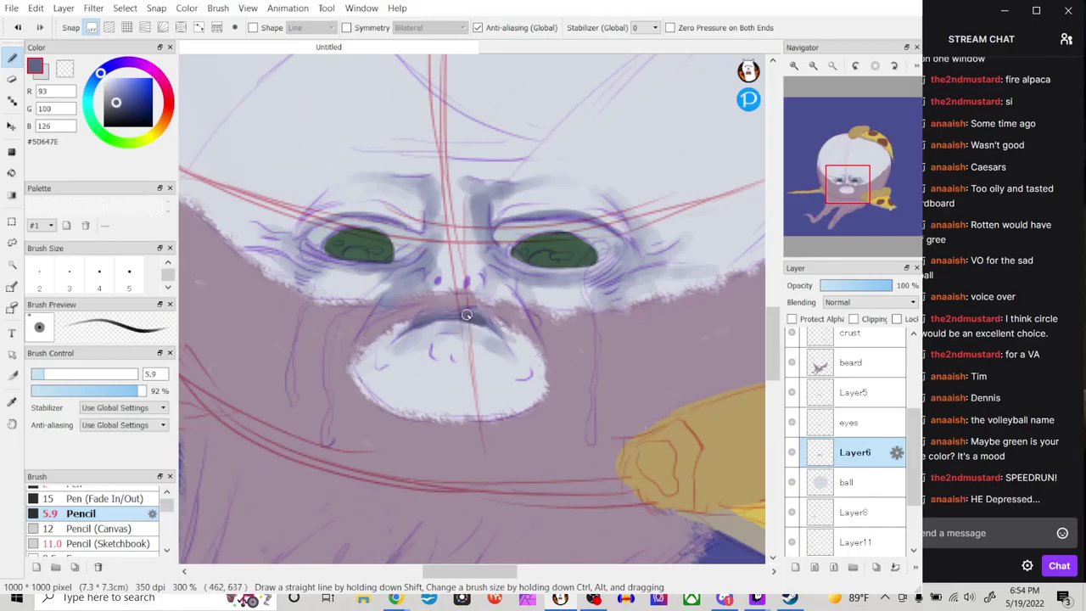
Deepen the eyelid creases, eye-corner wrinkles, nose sides and brow furrows with dark blue-grey #5D647E strokes.
mouse_move(419, 258)
left_mouse_down()
mouse_move(365, 263)
mouse_move(420, 278)
mouse_move(552, 272)
mouse_move(629, 241)
mouse_move(638, 253)
mouse_move(679, 251)
mouse_move(628, 272)
mouse_move(721, 263)
left_mouse_up()
mouse_move(306, 246)
left_mouse_down()
mouse_move(278, 243)
mouse_move(347, 266)
mouse_move(253, 220)
mouse_move(379, 203)
mouse_move(307, 209)
mouse_move(320, 200)
mouse_move(420, 237)
mouse_move(430, 227)
mouse_move(407, 187)
mouse_move(426, 207)
mouse_move(416, 175)
left_mouse_up()
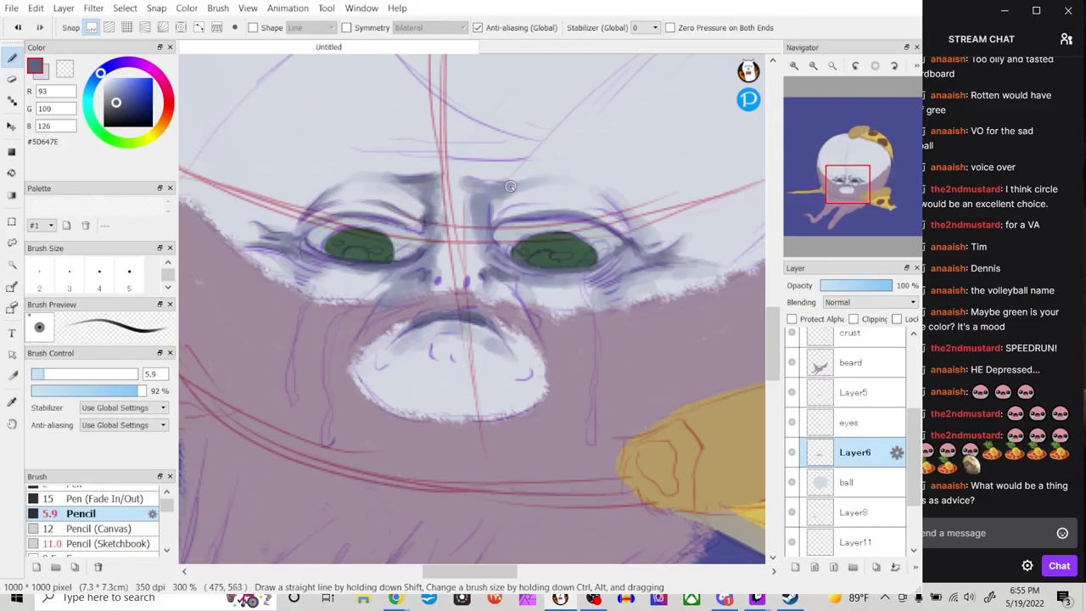
left_click_drag(465, 181, 501, 185)
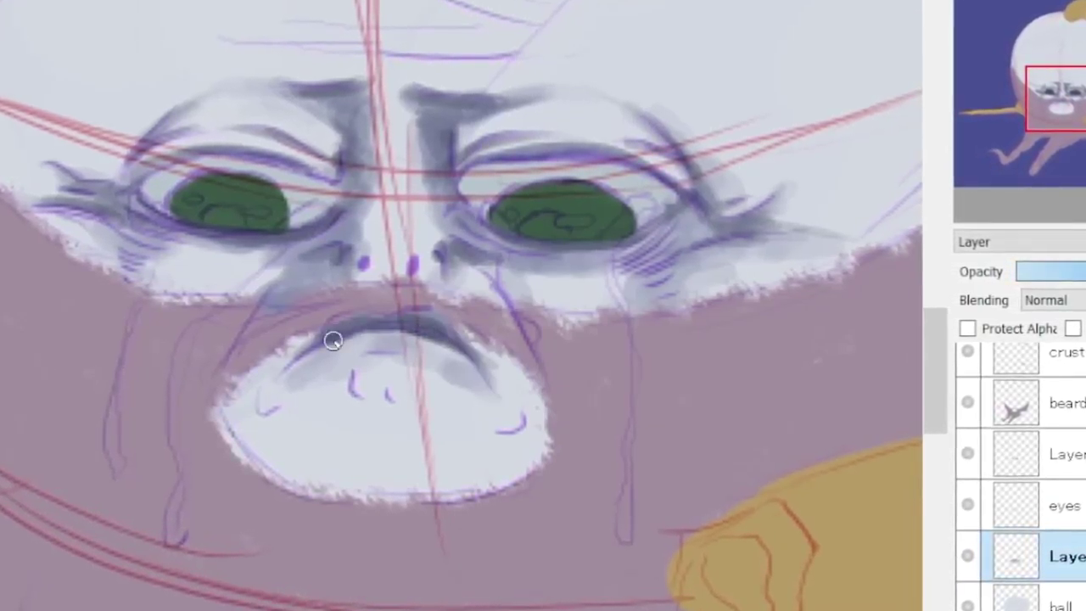
Paint the chin folds and the small creases below both mouth corners in dark blue-grey.
mouse_move(348, 374)
left_mouse_down()
mouse_move(341, 397)
mouse_move(346, 383)
mouse_move(352, 401)
mouse_move(388, 407)
left_mouse_up()
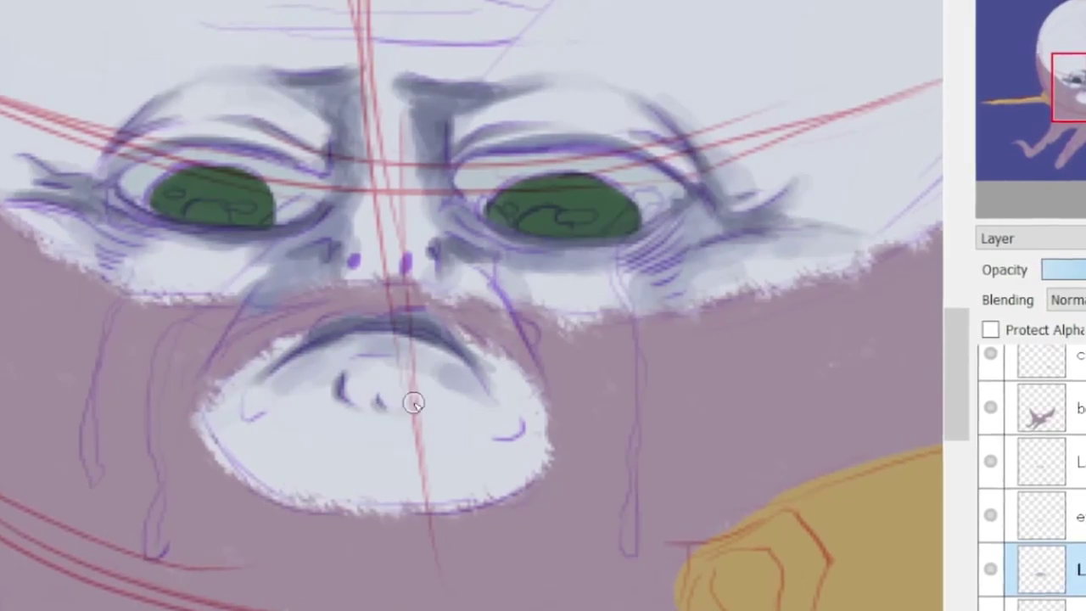
mouse_move(380, 358)
left_mouse_down()
mouse_move(341, 375)
mouse_move(405, 371)
mouse_move(373, 361)
mouse_move(430, 373)
mouse_move(380, 368)
left_mouse_up()
mouse_move(501, 432)
left_mouse_down()
mouse_move(493, 448)
mouse_move(520, 439)
left_mouse_up()
left_click_drag(218, 424, 226, 427)
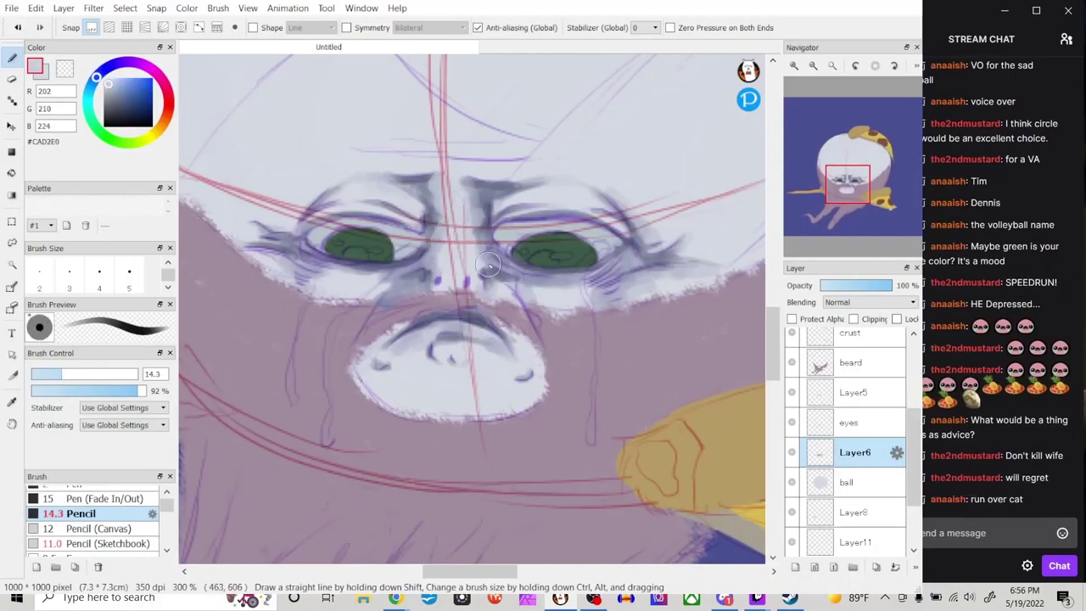
Paint both nostrils in dark grey #5B5F68 with the Pencil at size 4.6.
left_click(110, 107)
left_click(41, 375)
left_click_drag(439, 277, 438, 285)
left_click_drag(467, 277, 467, 285)
Add a layer above the eyes layer and paint bluish shadows across both eyes beneath the upper eyelids.
left_click_drag(485, 572, 482, 572)
left_click(841, 421)
left_click(795, 567)
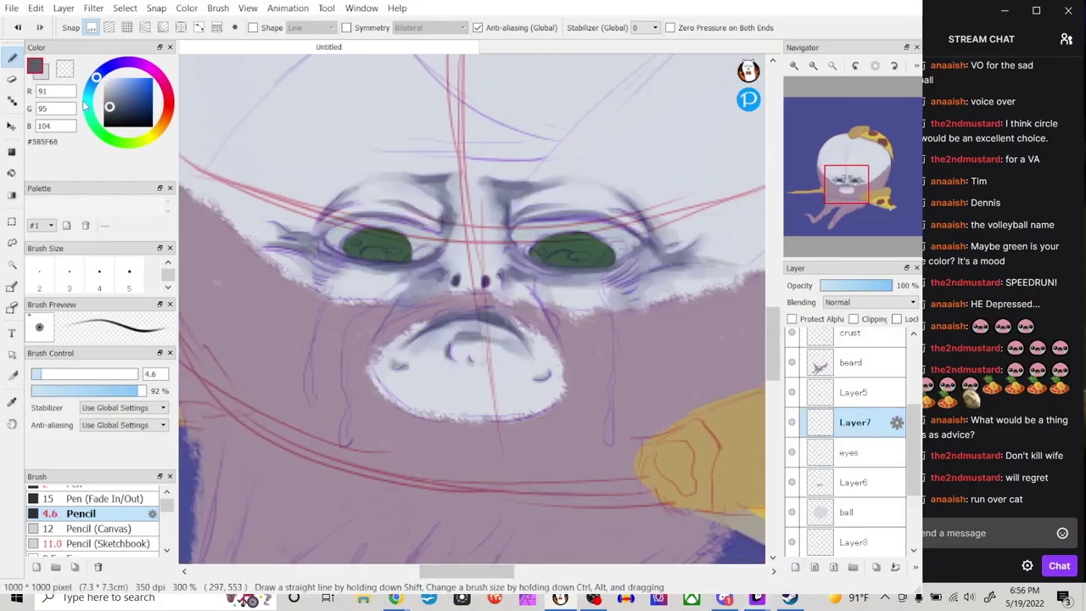
left_click(92, 86)
left_click(110, 88)
left_click(113, 95)
left_click(45, 374)
key("ctrl+plus")
left_click_drag(360, 191, 307, 204)
mouse_move(282, 211)
left_mouse_down()
mouse_move(335, 196)
mouse_move(418, 238)
left_mouse_up()
mouse_move(547, 202)
left_mouse_down()
mouse_move(598, 190)
mouse_move(657, 209)
left_mouse_up()
Add a layer above Layer5 and paint black pupils in both green irises.
left_click(109, 126)
key("ctrl+plus")
key("ctrl+minus")
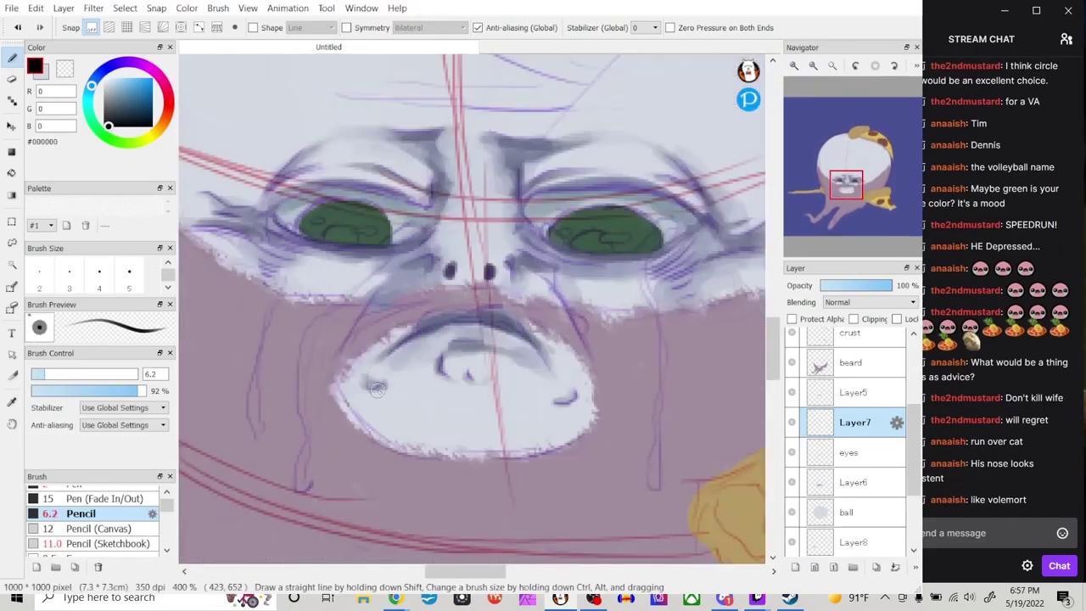
left_click_drag(382, 255, 347, 255)
left_click(40, 374)
left_click(820, 395)
left_click(795, 567)
left_click_drag(545, 244, 562, 237)
left_click_drag(299, 236, 331, 231)
Paint small white highlights in both eyes with the Pencil at size 2.3.
left_click(103, 78)
left_click(36, 375)
left_click_drag(527, 233, 533, 235)
Add another layer and outline white tears at the corners of both eyes with the Pen at size 1.8.
left_click_drag(773, 349, 774, 352)
left_click_drag(471, 572, 475, 572)
left_click(796, 567)
left_click(76, 488)
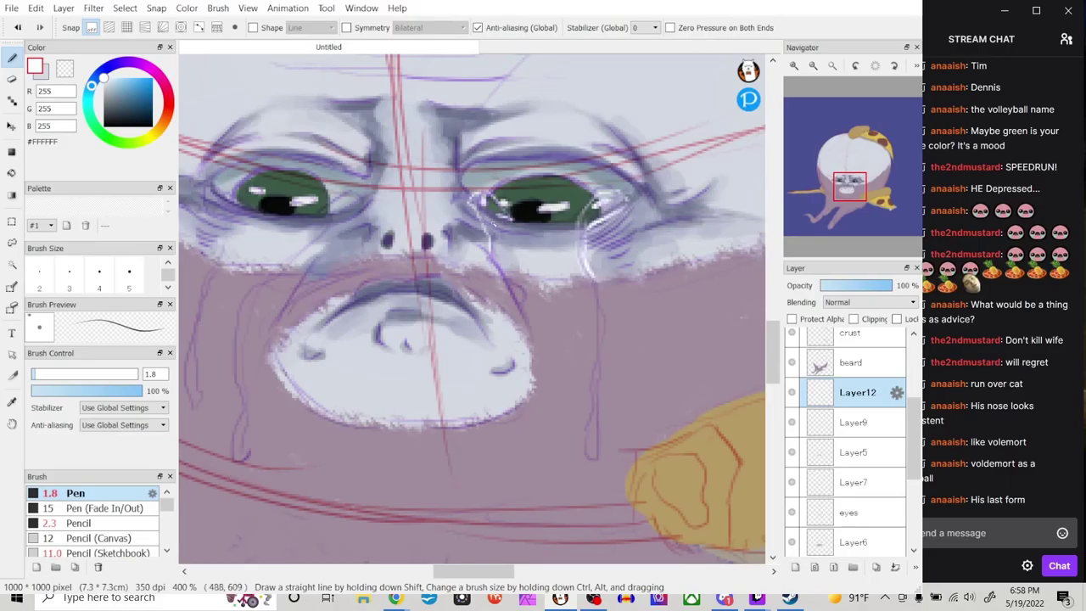
scroll(482, 219, "left", 5)
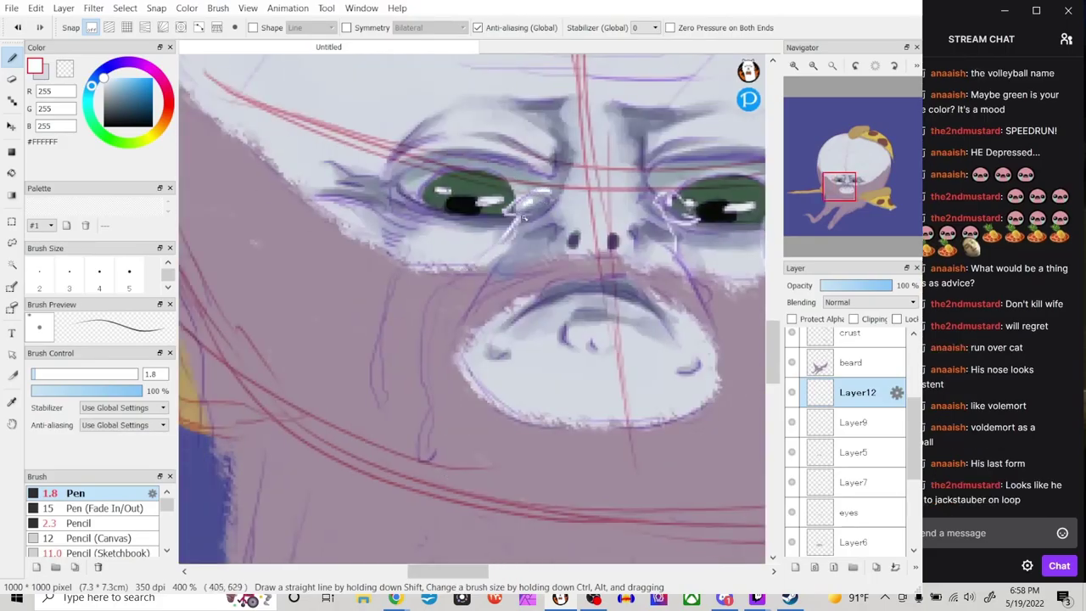
left_click_drag(416, 216, 408, 258)
Paint pale #EDF2FC highlights around the nose and inner eye corners with the Pencil at size 4.3.
left_click_drag(458, 572, 480, 572)
right_click(585, 106)
left_click(105, 79)
left_click(265, 81, "alt")
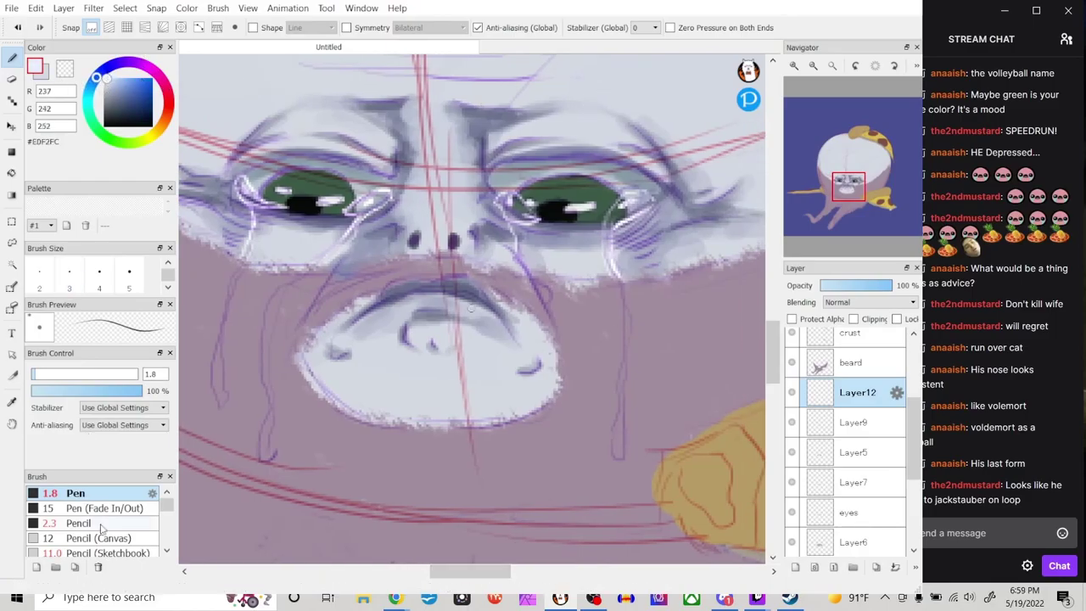
scroll(85, 518, "down", 1)
left_click(80, 508)
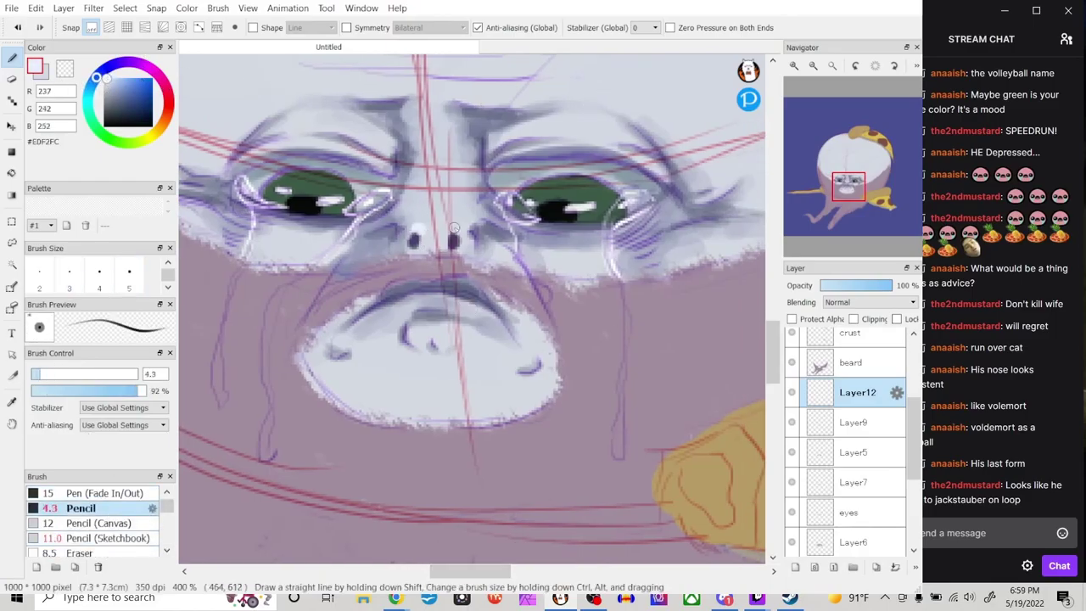
left_click_drag(496, 219, 478, 230)
mouse_move(374, 220)
left_mouse_down()
mouse_move(400, 215)
mouse_move(367, 231)
left_mouse_up()
Highlight the upper eyelids of both eyes with pale #EDF2FC strokes.
mouse_move(365, 159)
left_mouse_down()
mouse_move(300, 145)
mouse_move(263, 154)
left_mouse_up()
mouse_move(305, 129)
left_mouse_down()
mouse_move(377, 144)
mouse_move(364, 125)
left_mouse_up()
mouse_move(494, 148)
left_mouse_down()
mouse_move(588, 127)
mouse_move(644, 153)
left_mouse_up()
mouse_move(497, 160)
left_mouse_down()
mouse_move(615, 146)
mouse_move(643, 161)
left_mouse_up()
Highlight the ridges above the brow furrows and the bridge of the nose in #EDF2FC.
left_click_drag(371, 96, 422, 89)
left_click_drag(430, 147, 443, 199)
left_click_drag(470, 94, 521, 105)
Highlight the chin and mouth-corner bumps and the skin beneath the right eye in #EDF2FC.
mouse_move(380, 314)
left_mouse_down()
mouse_move(449, 300)
mouse_move(412, 333)
left_mouse_up()
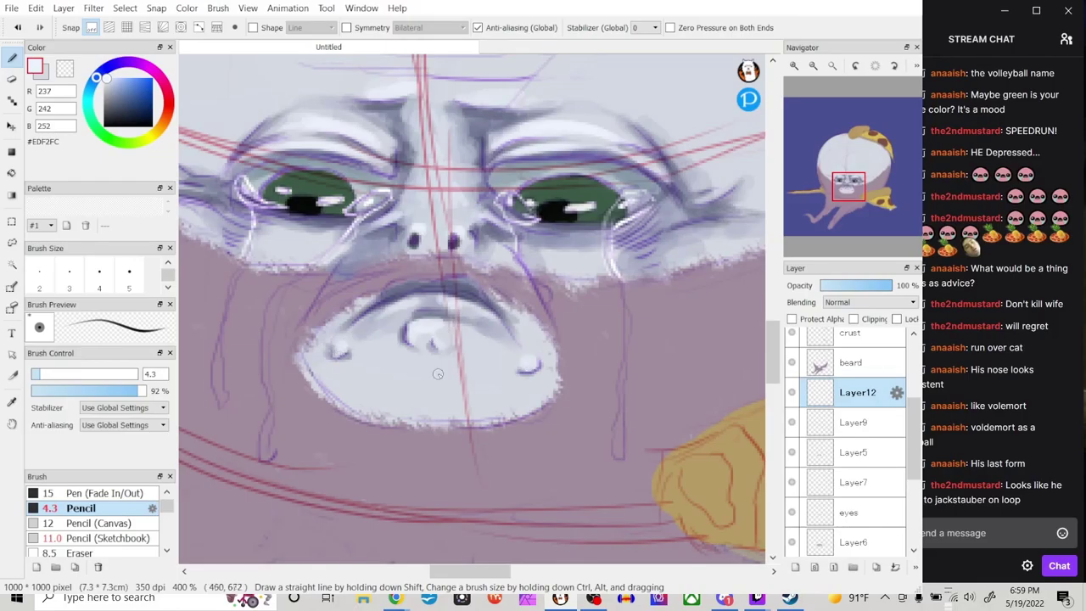
scroll(438, 373, "left", 3)
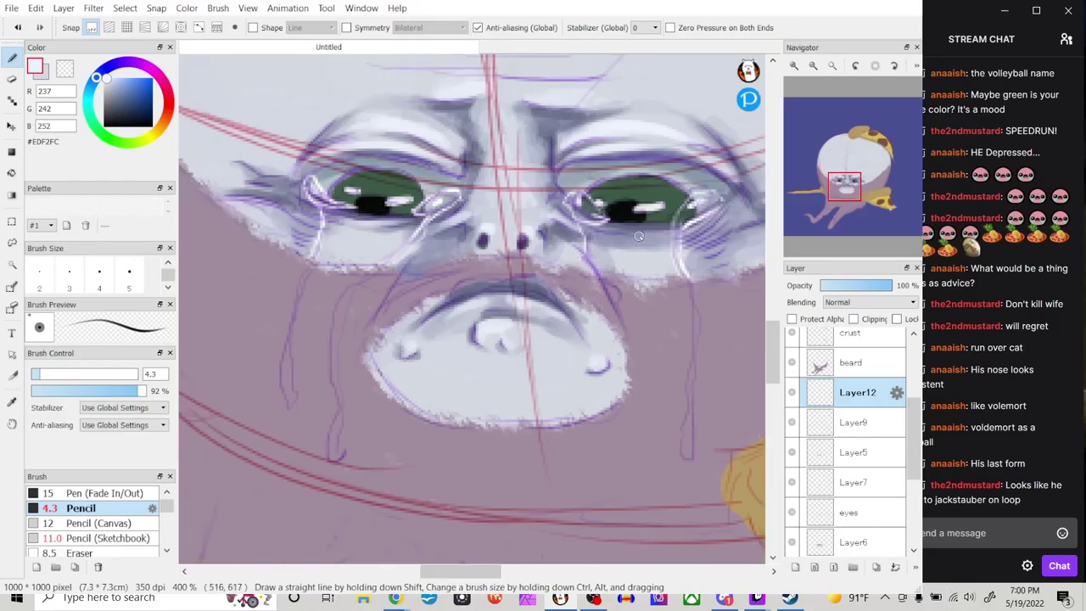
left_click_drag(664, 230, 646, 232)
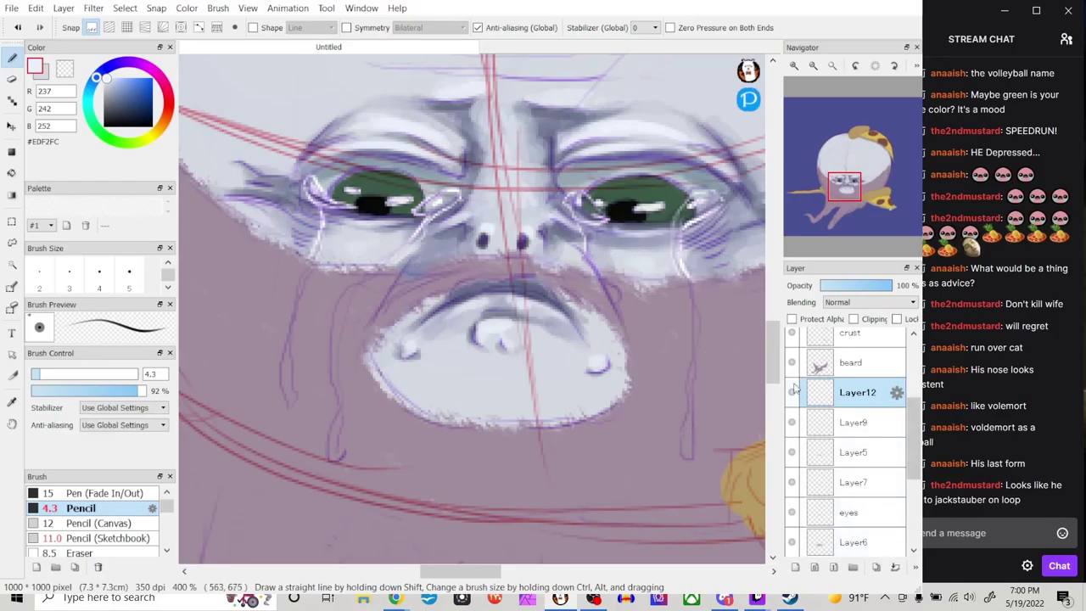
Hide the sketch layers Layer3 and Layer4 and show the whole canvas.
left_click_drag(486, 581, 448, 573)
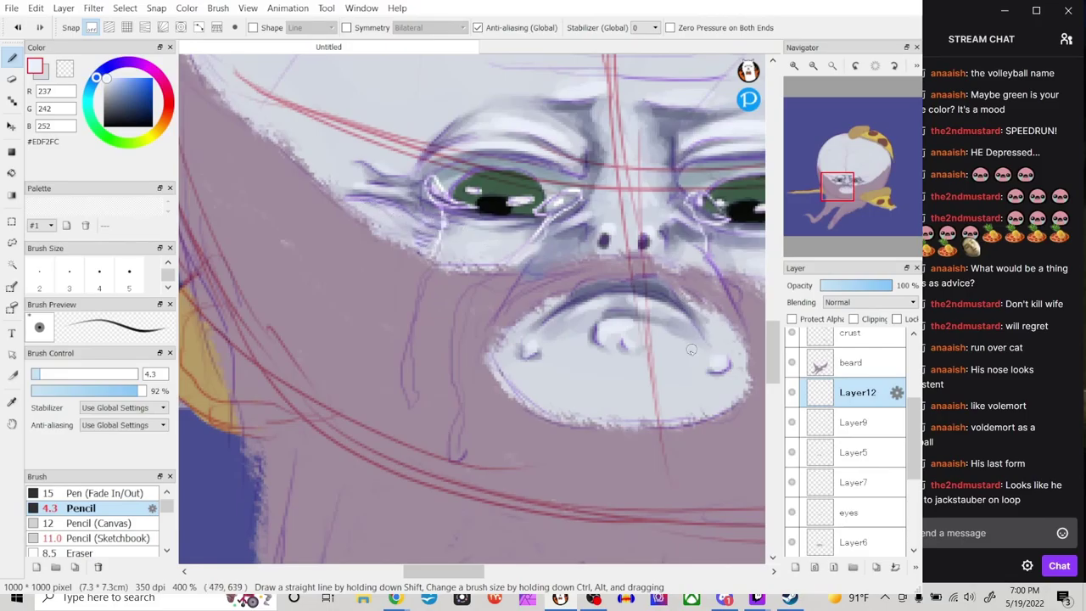
left_click_drag(446, 572, 458, 572)
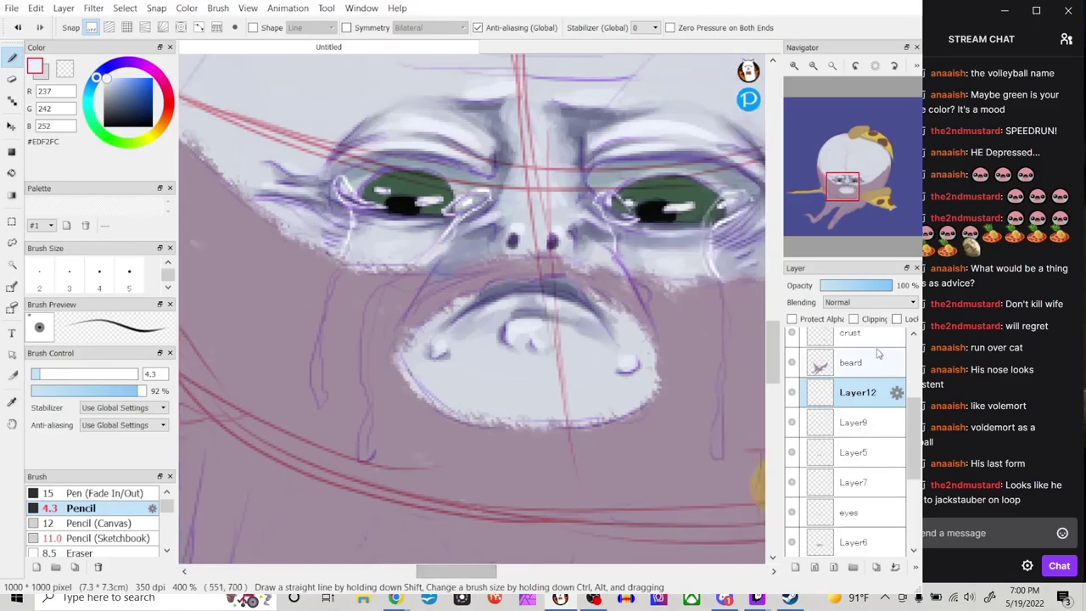
left_click_drag(912, 434, 912, 501)
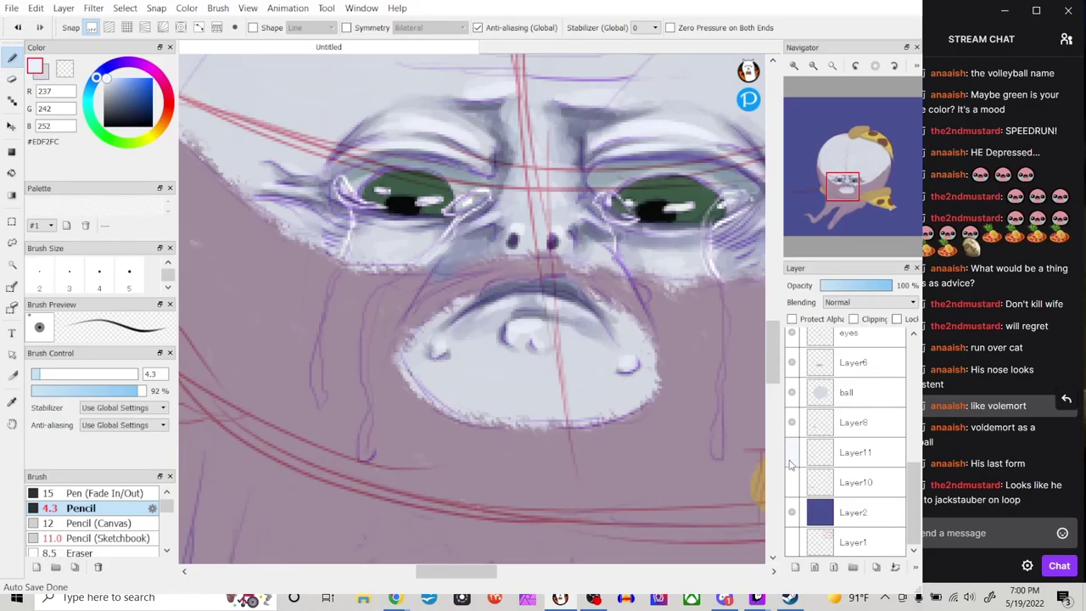
scroll(794, 492, "up", 5)
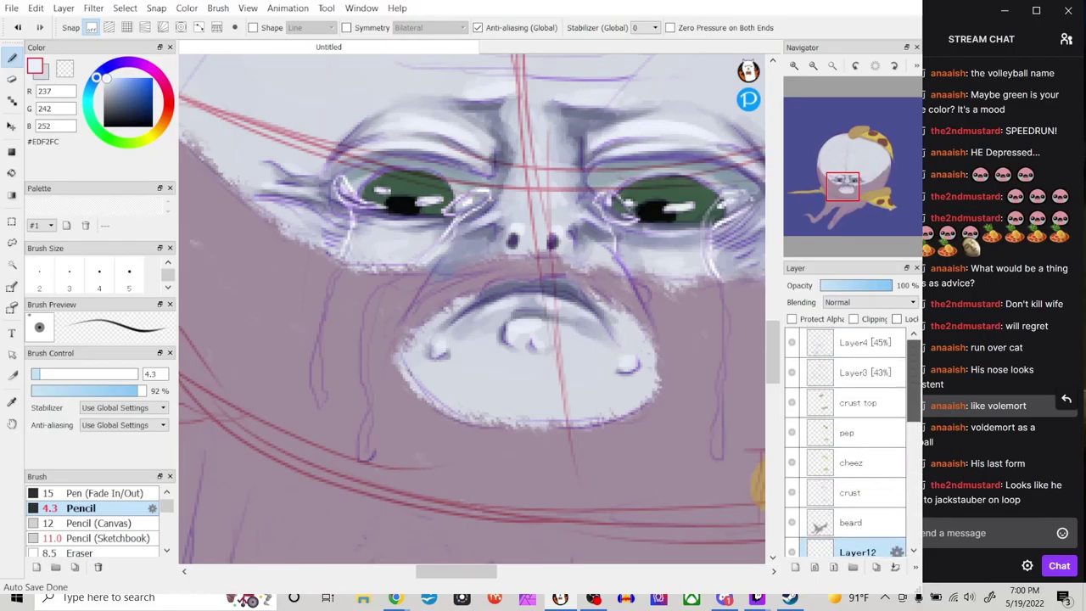
left_click(792, 372)
left_click(792, 342)
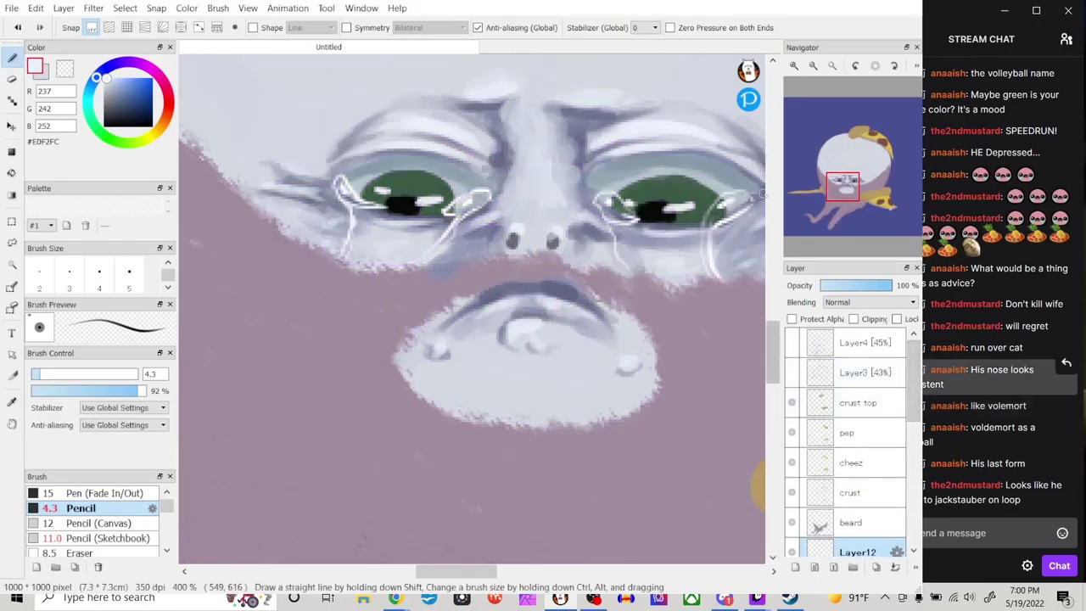
left_click(832, 65)
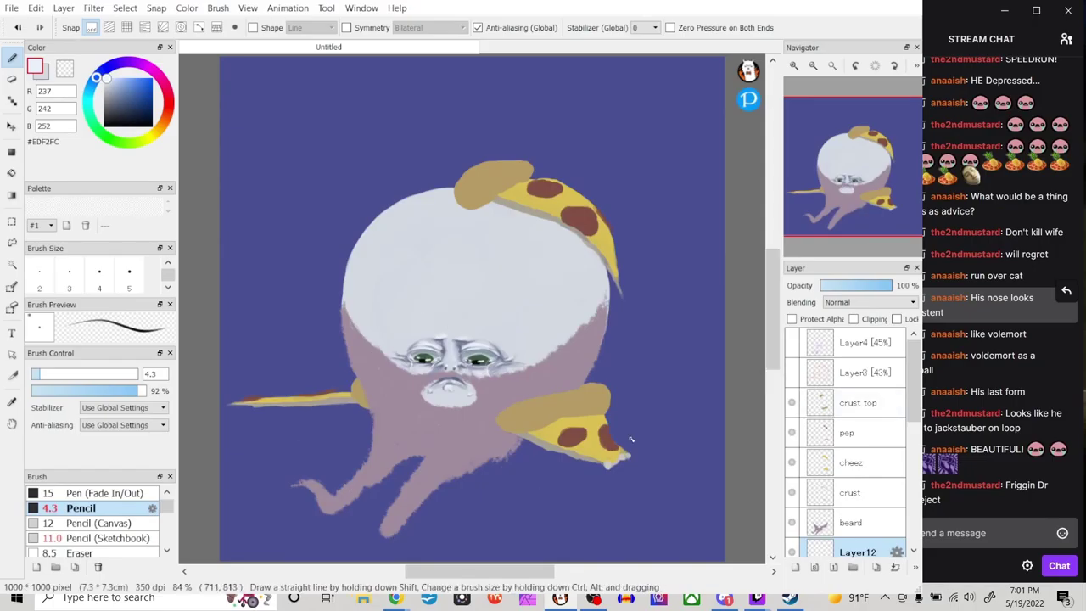
Examine the whole character without the sketch lines, up close and from a distance.
mouse_move(772, 308)
left_mouse_down()
mouse_move(772, 328)
mouse_move(771, 317)
left_mouse_up()
scroll(484, 359, "down", 2)
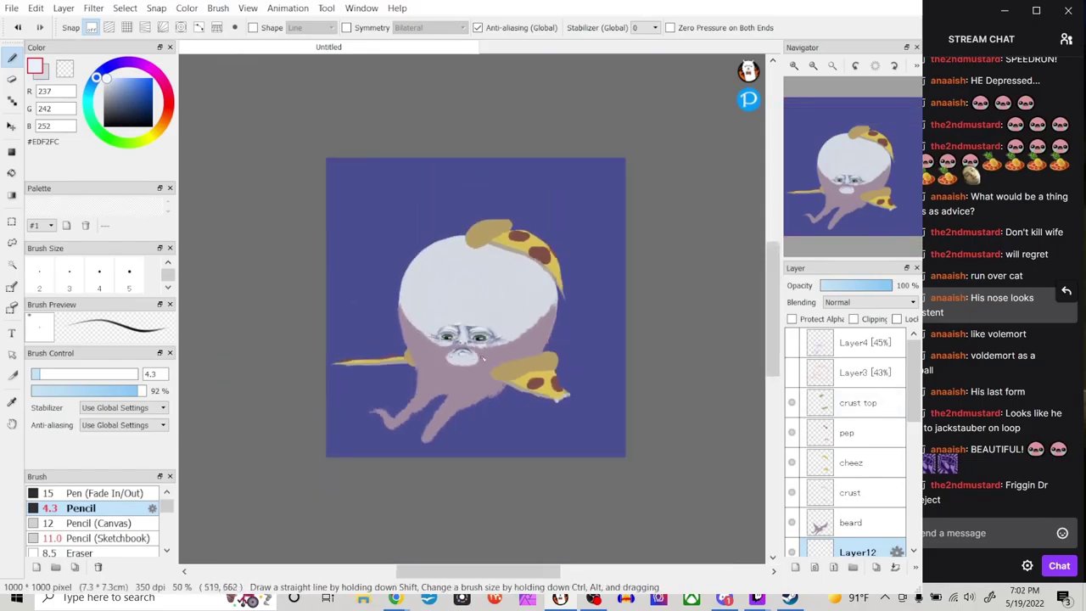
scroll(484, 359, "up", 5)
scroll(483, 477, "down", 4)
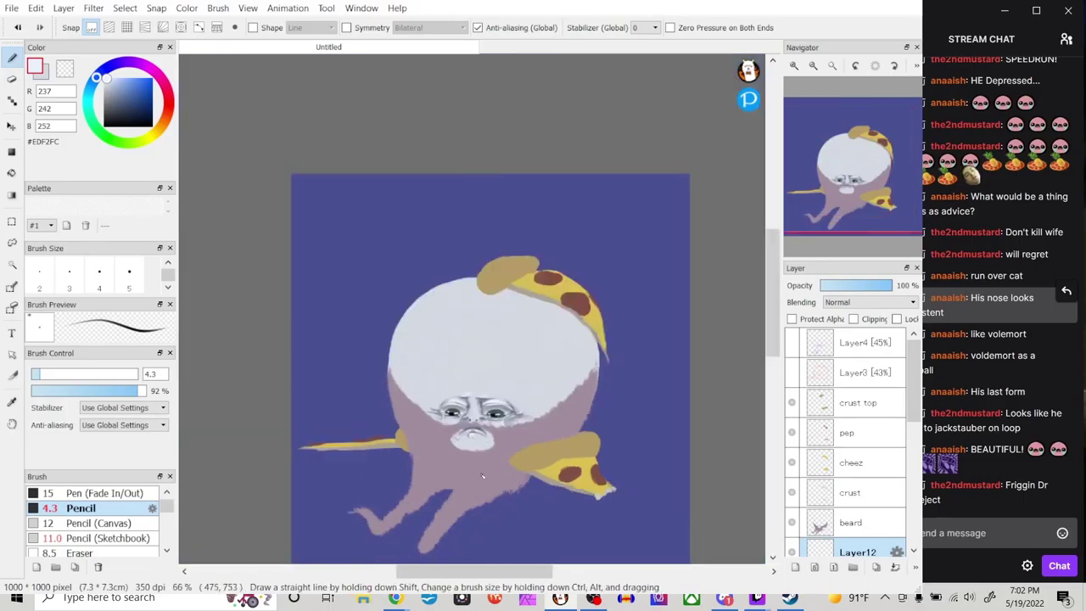
scroll(482, 477, "up", 3)
scroll(486, 475, "down", 3)
scroll(701, 465, "up", 1)
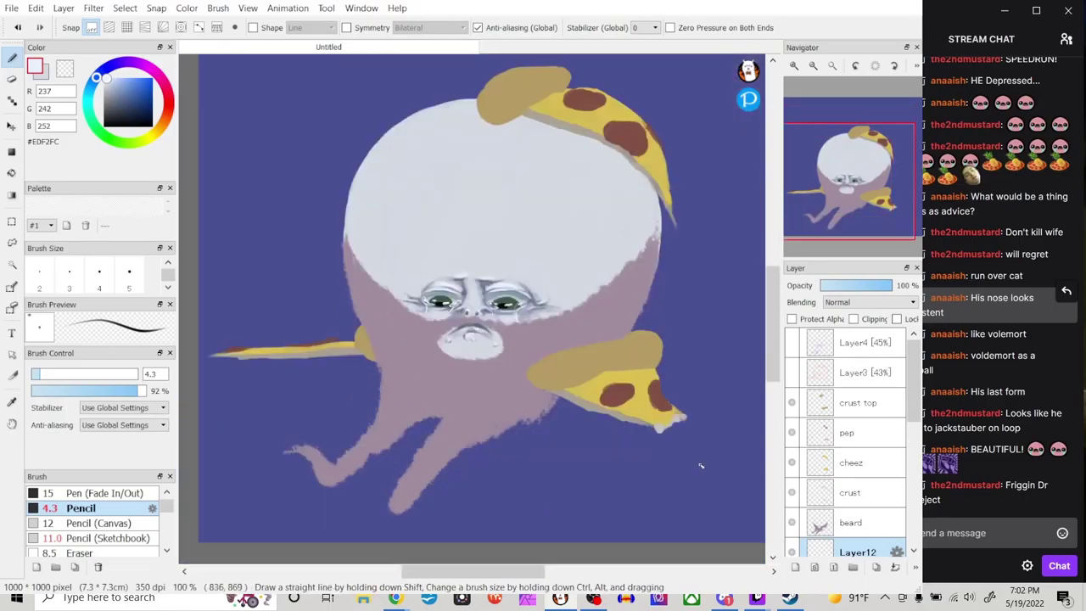
scroll(575, 400, "up", 1)
scroll(586, 381, "down", 3)
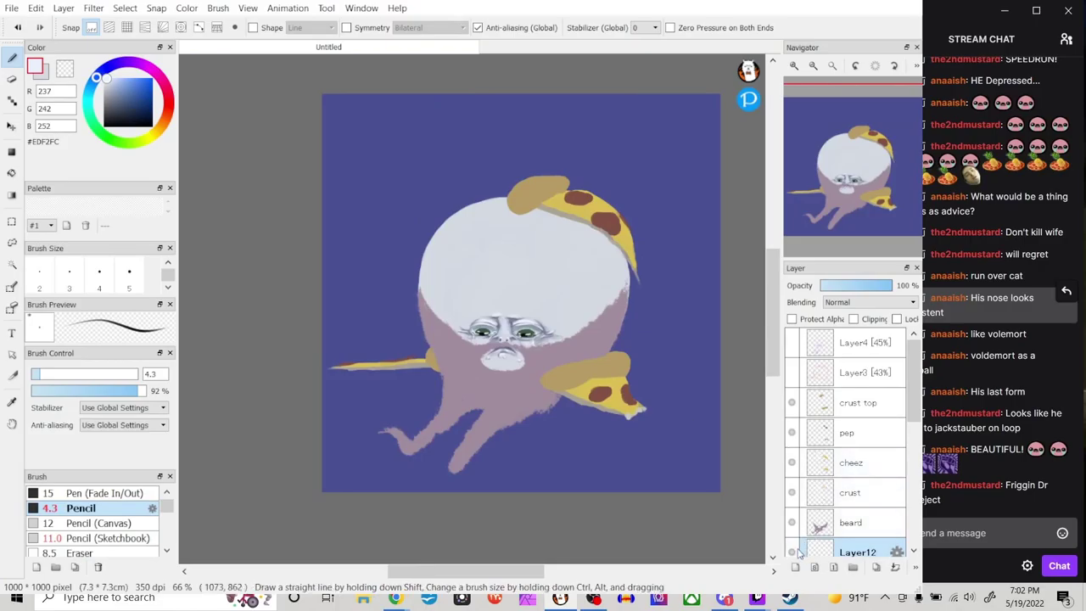
left_click_drag(511, 572, 536, 577)
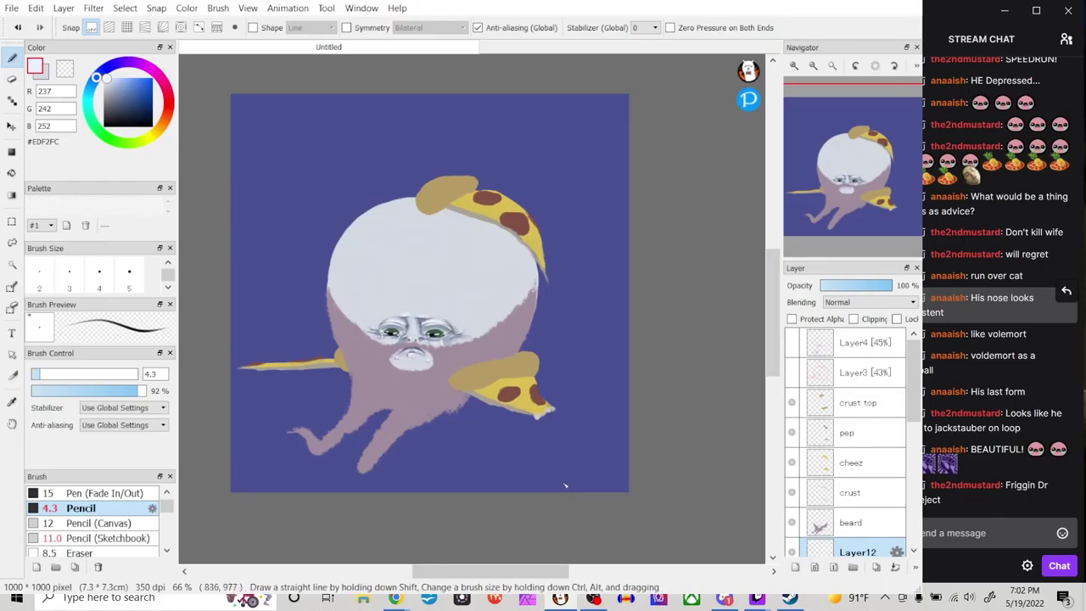